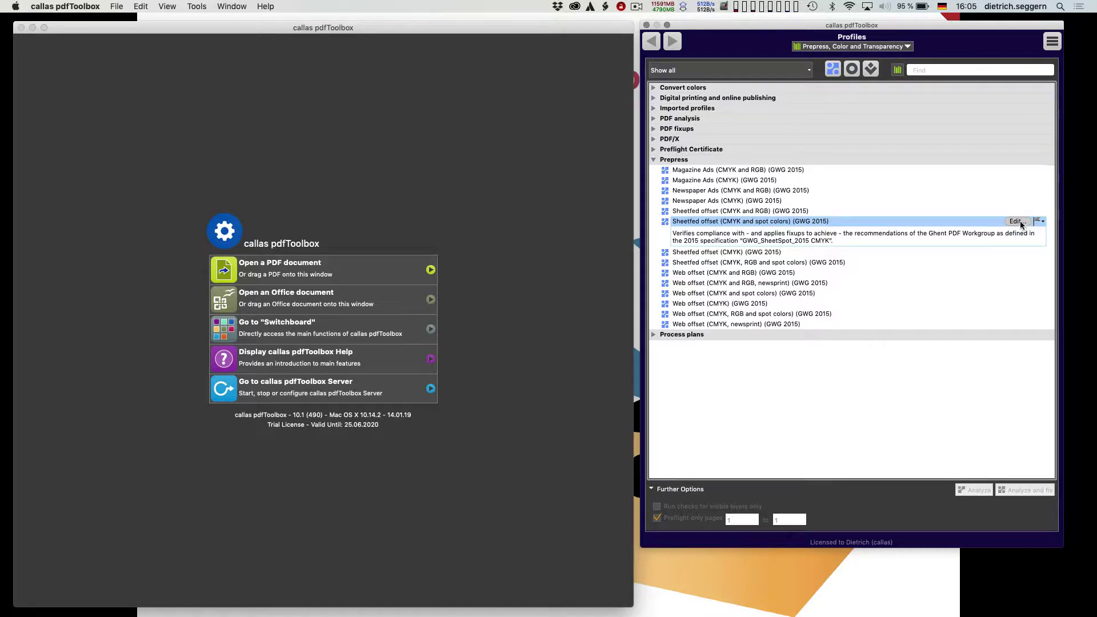
Step: Open the "Sheetfed offset (CMYK and spot colors) (GWG 2015)" prepress profile for editing and unlock it
click(1018, 222)
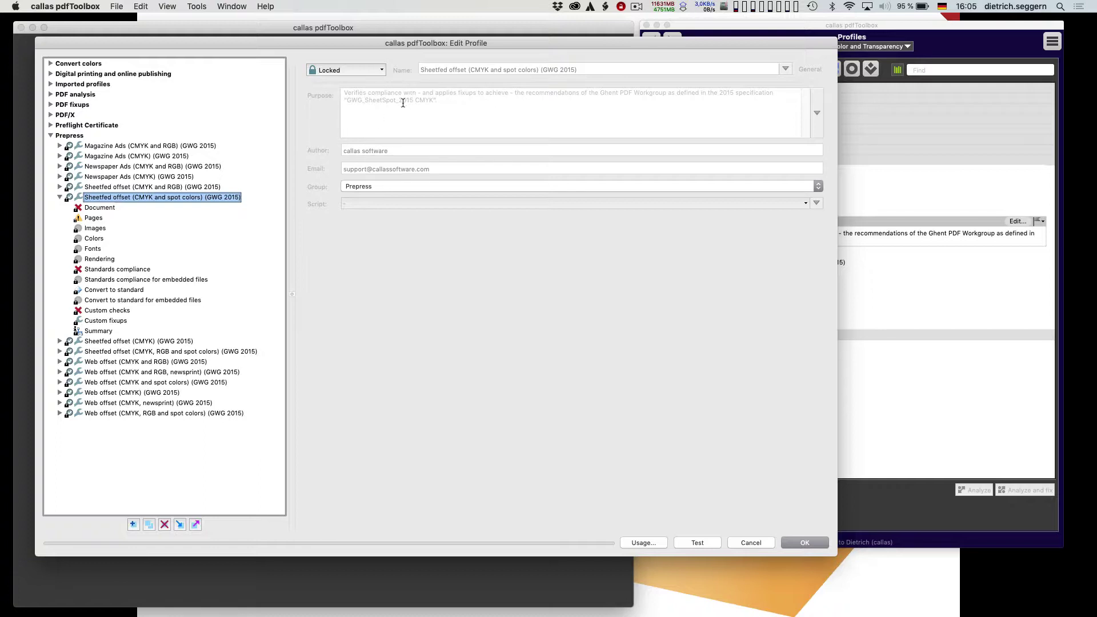
click(340, 70)
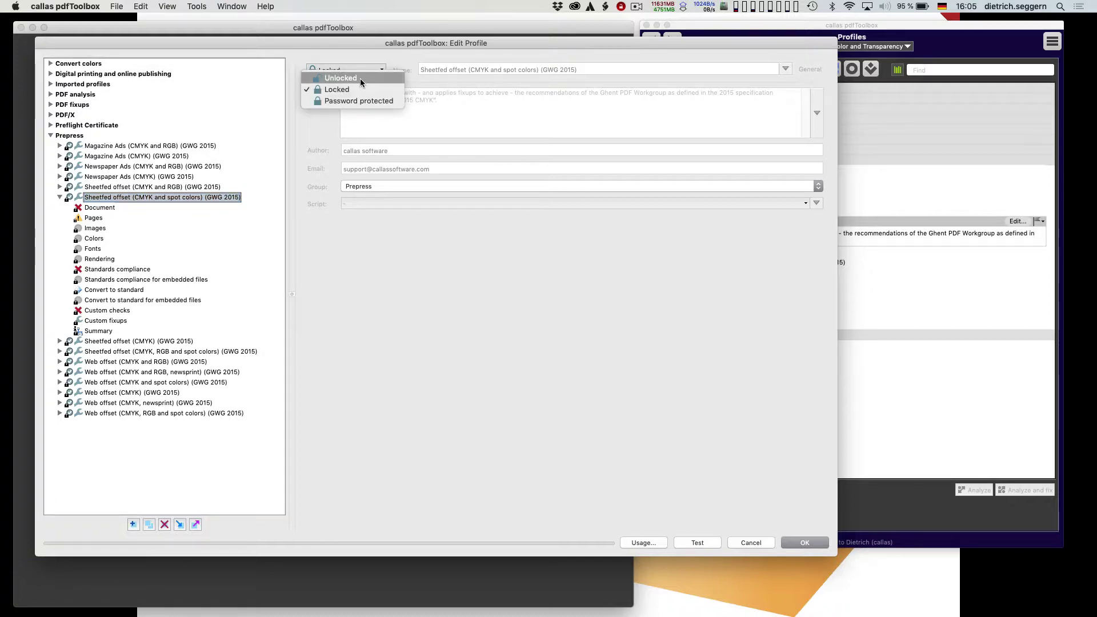
click(360, 80)
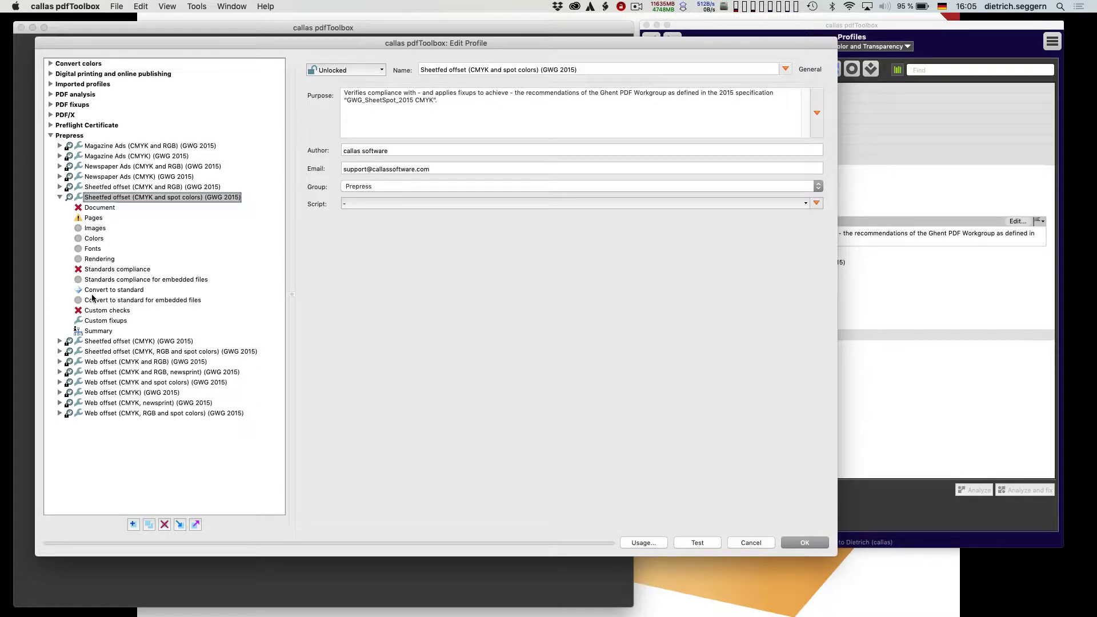
Step: Try the profile's Document check for minimum required features as an error for Acrobat 5.0 (PDF 1.4), and deactivate the check again
click(103, 209)
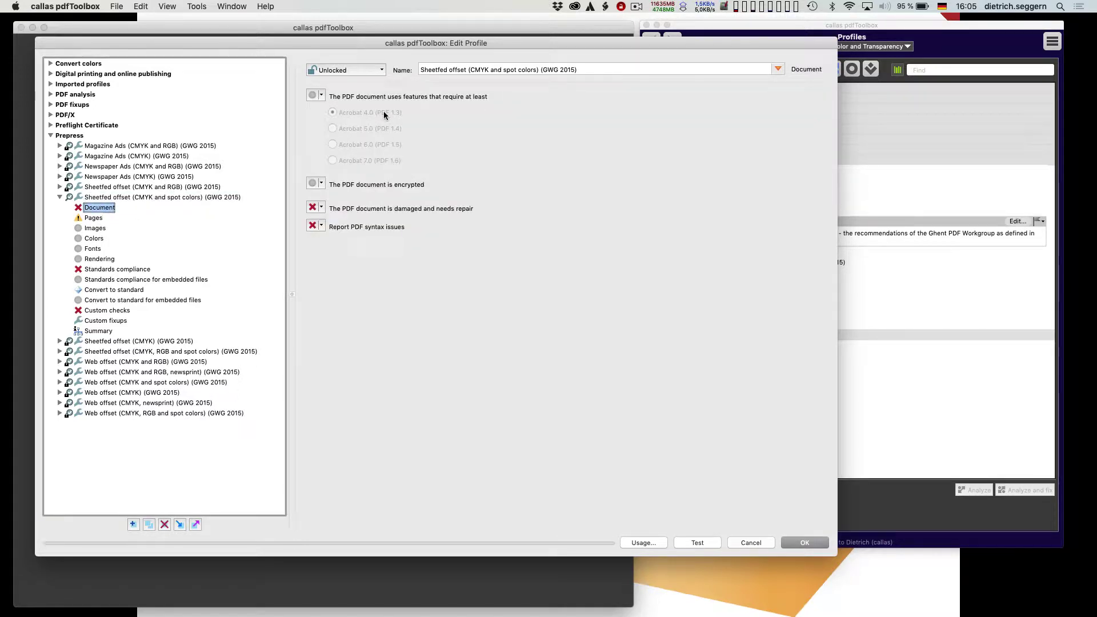
click(341, 98)
click(312, 96)
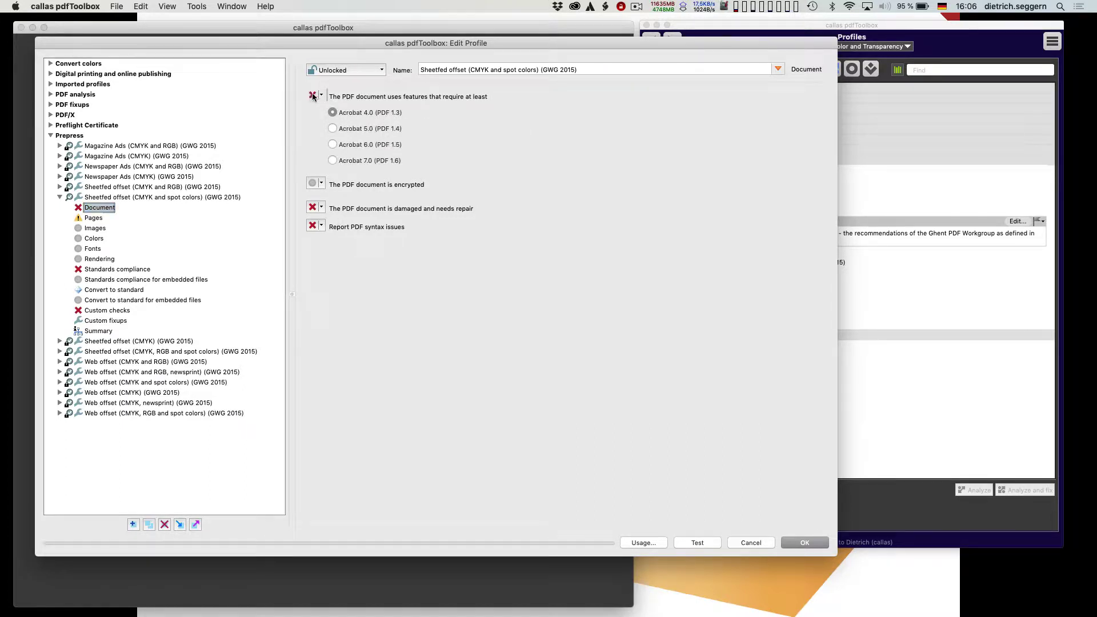
click(333, 129)
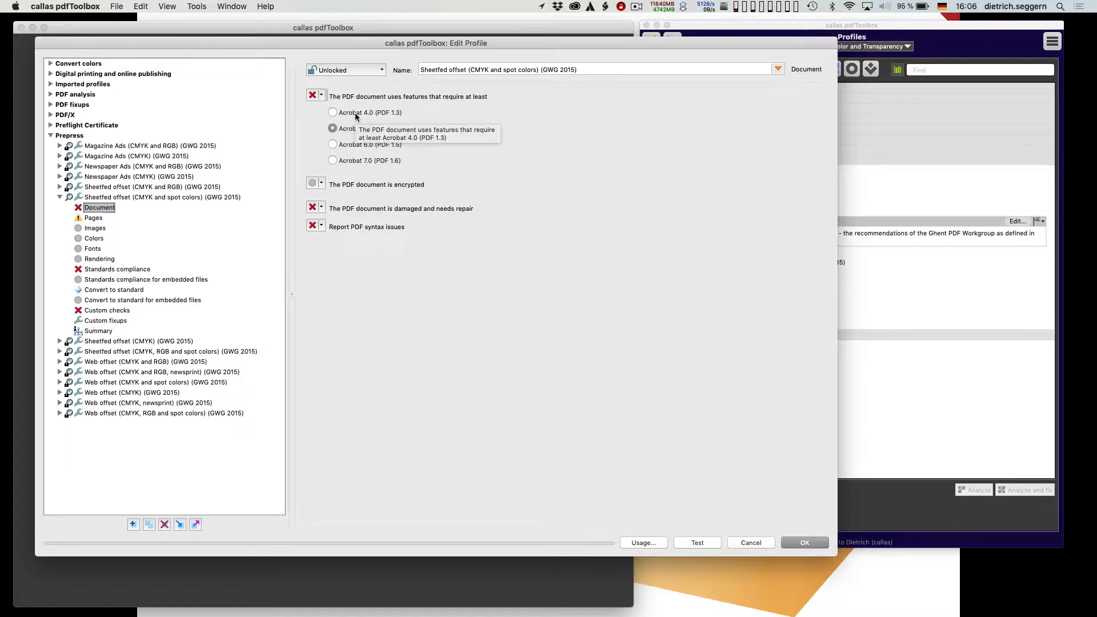
click(313, 95)
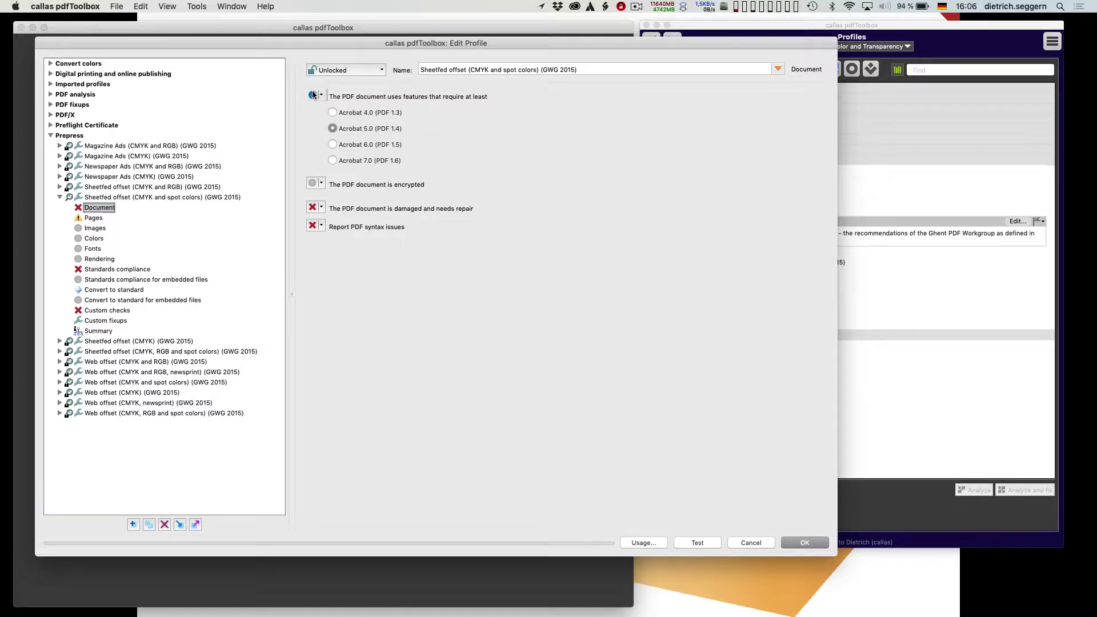
click(314, 95)
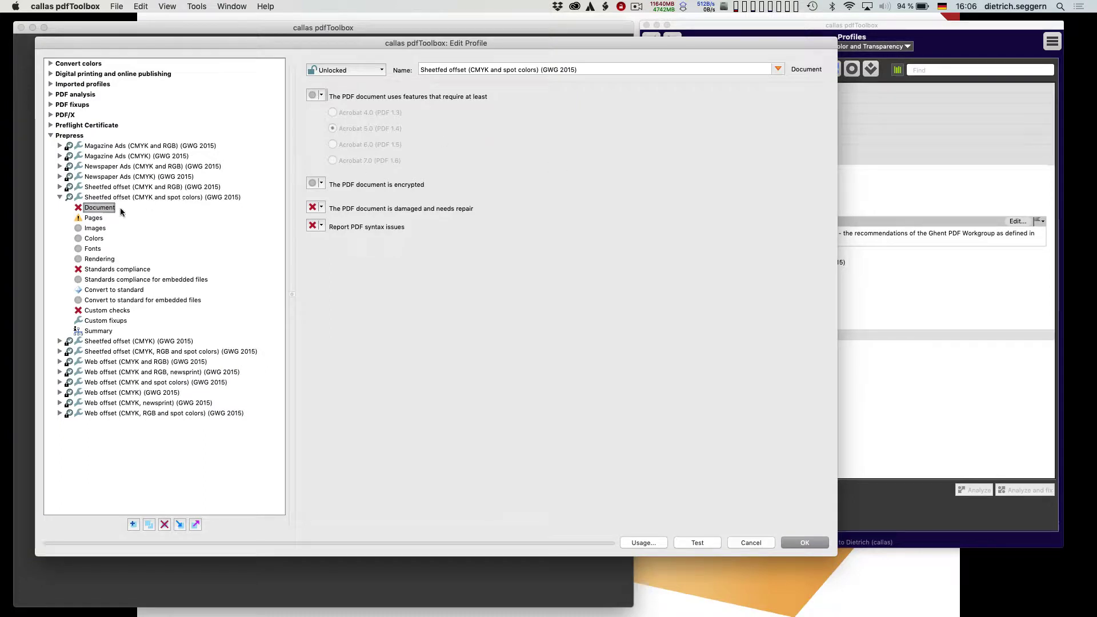
Step: Examine the profile's page, image, color and font checks, its custom checks and fixups, and its standards compliance and conversion settings
click(92, 219)
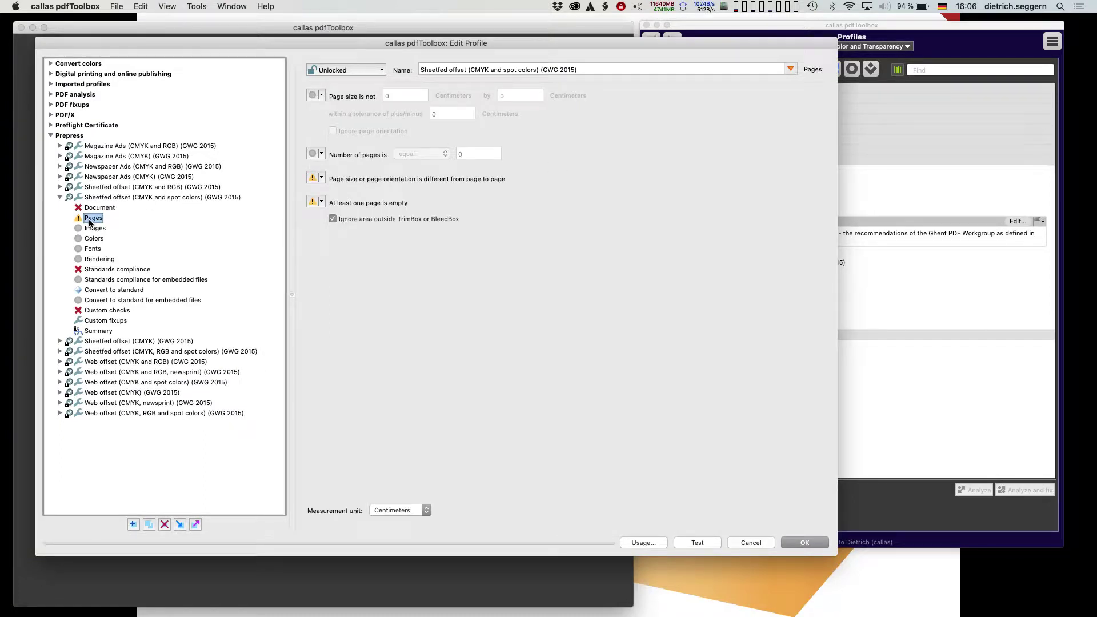
click(96, 229)
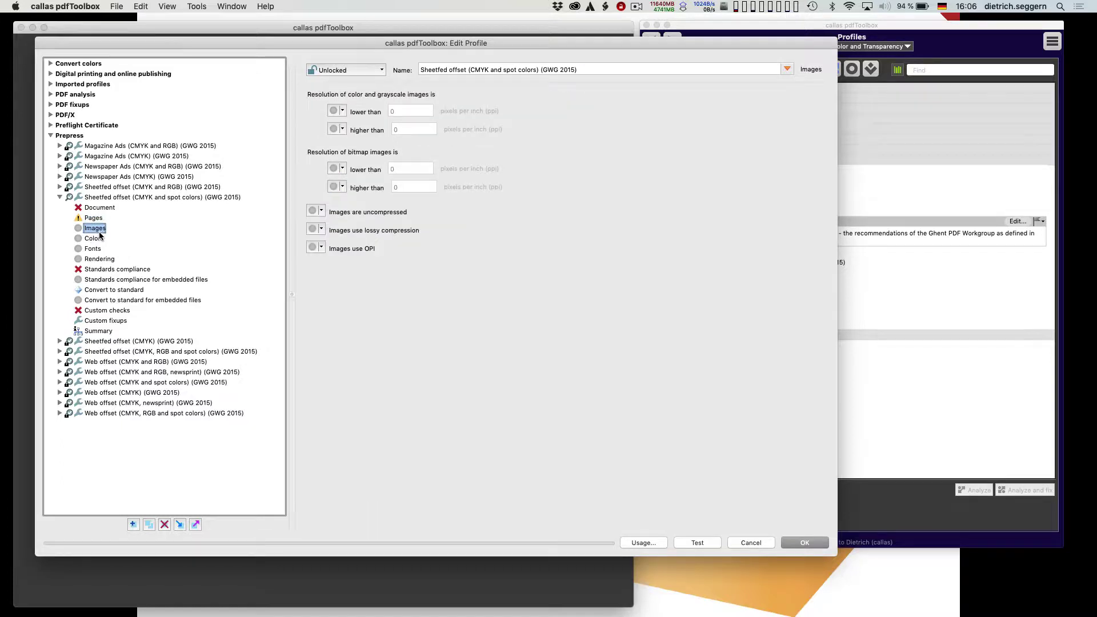
click(97, 240)
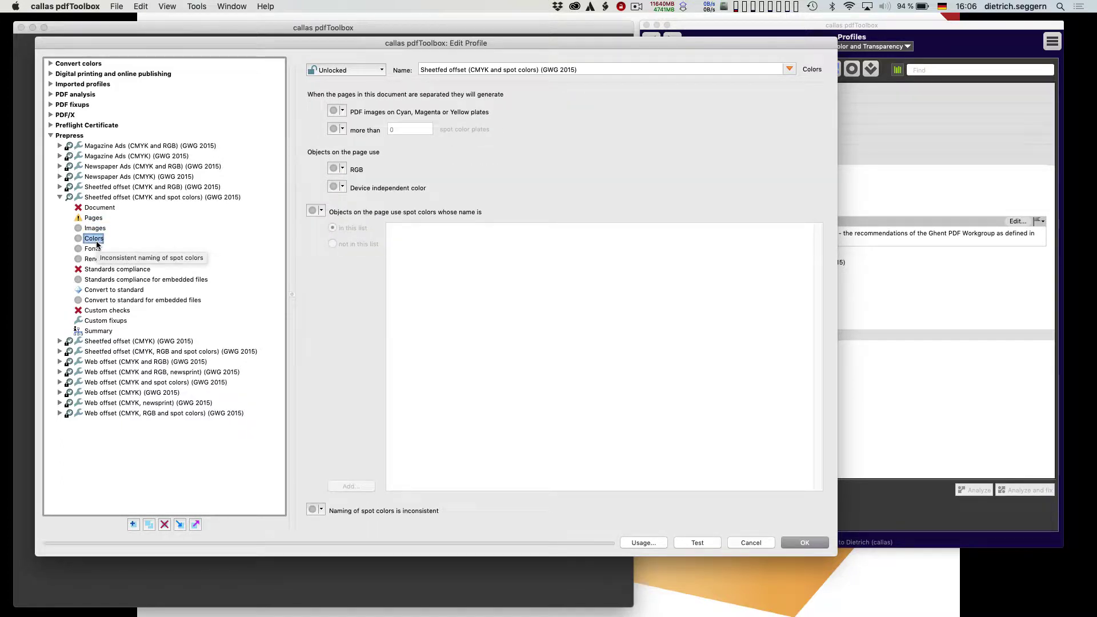
click(97, 250)
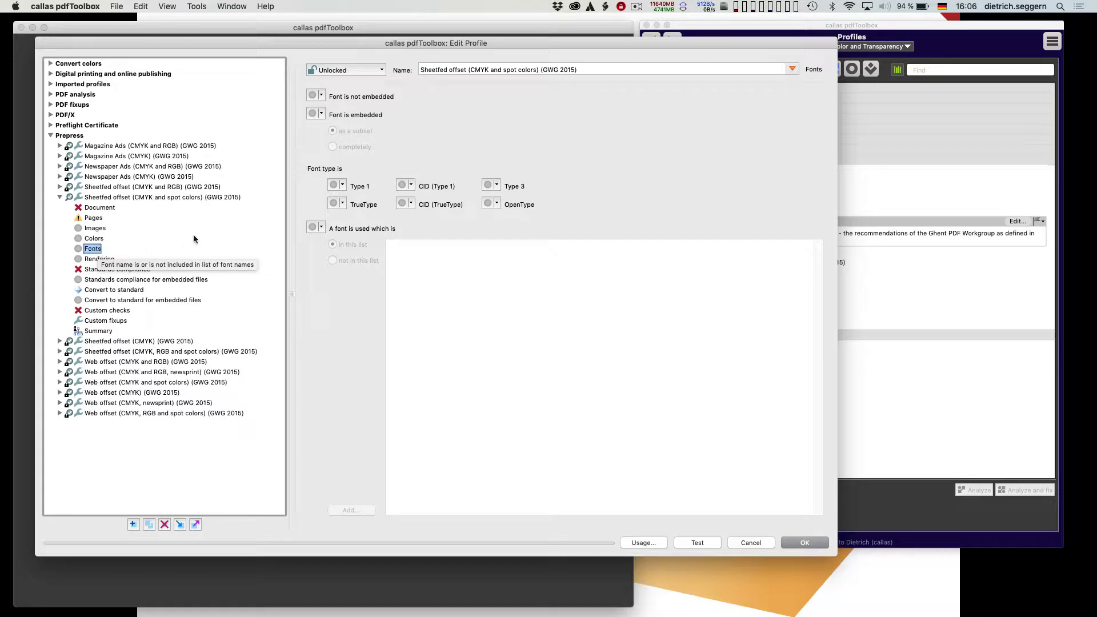
click(211, 228)
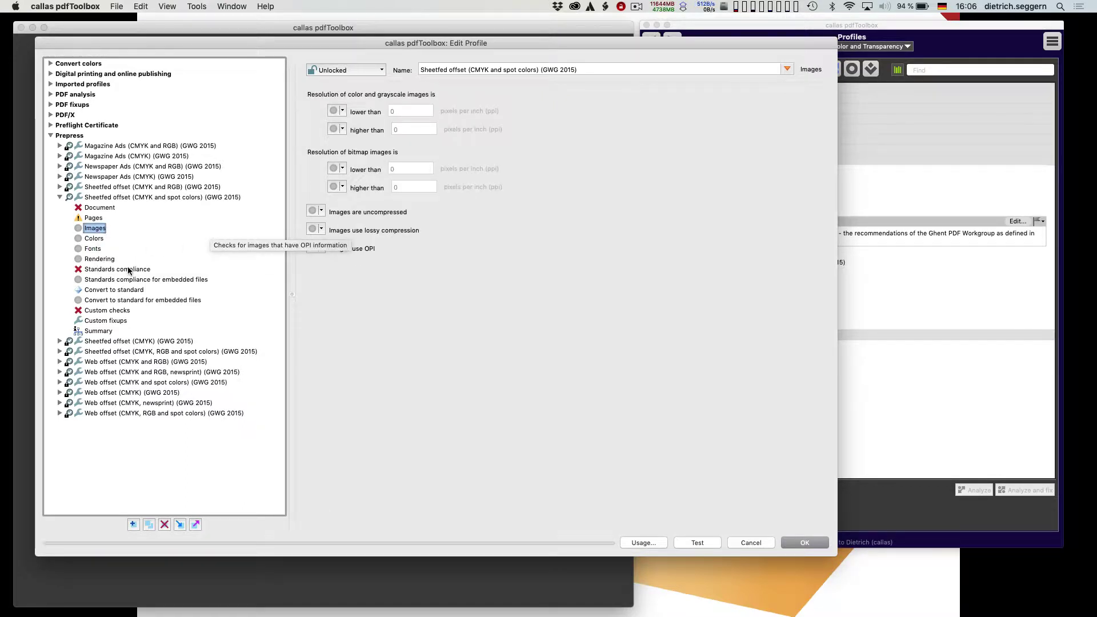
click(122, 312)
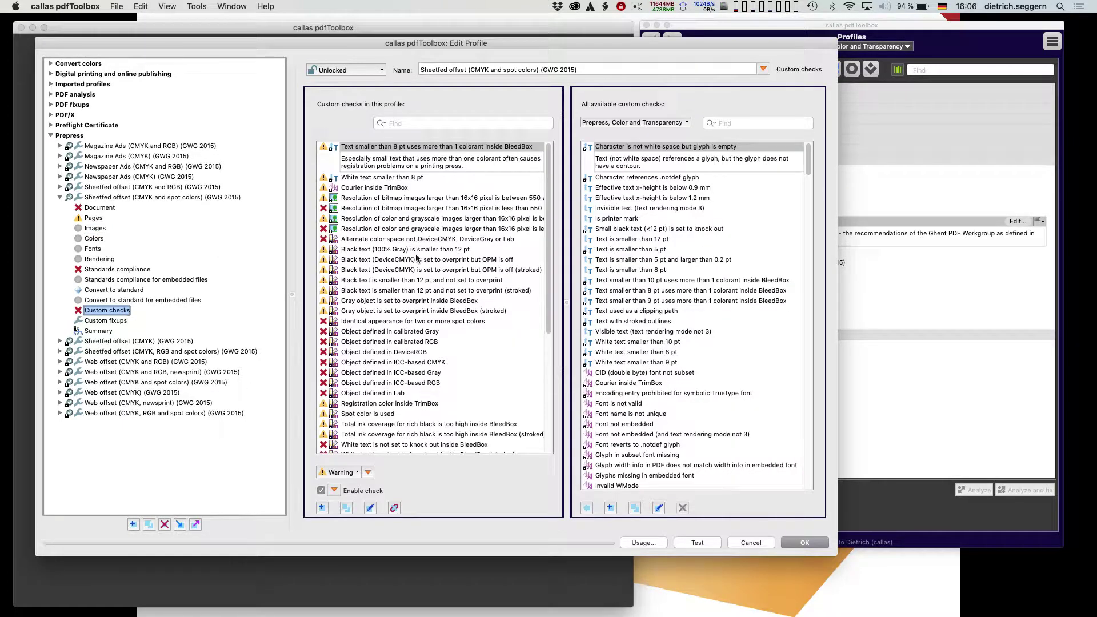
click(121, 321)
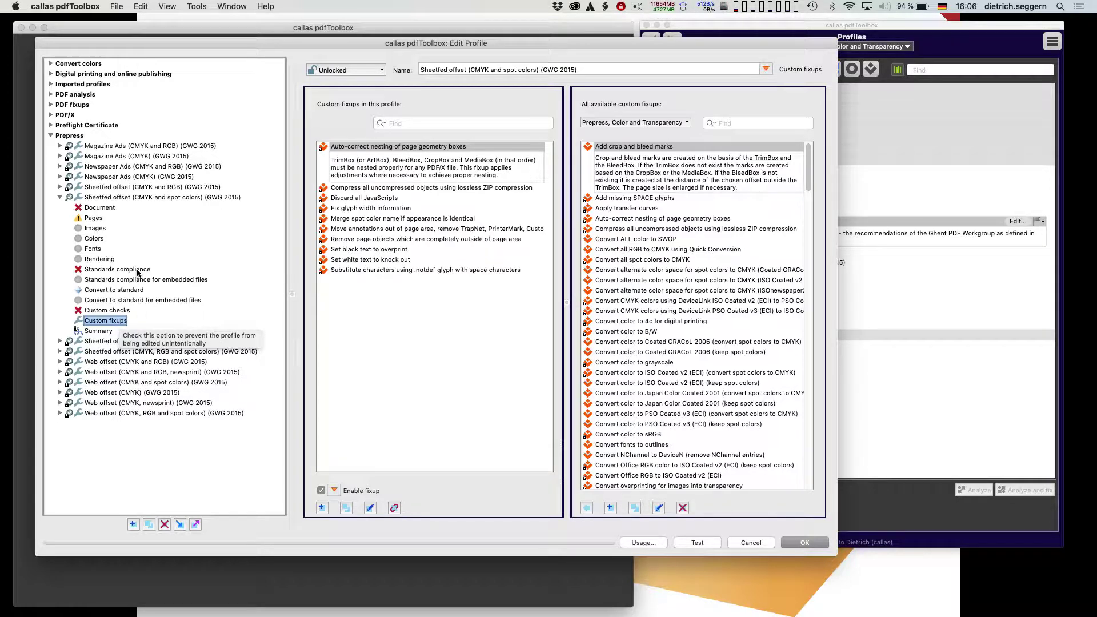
click(110, 271)
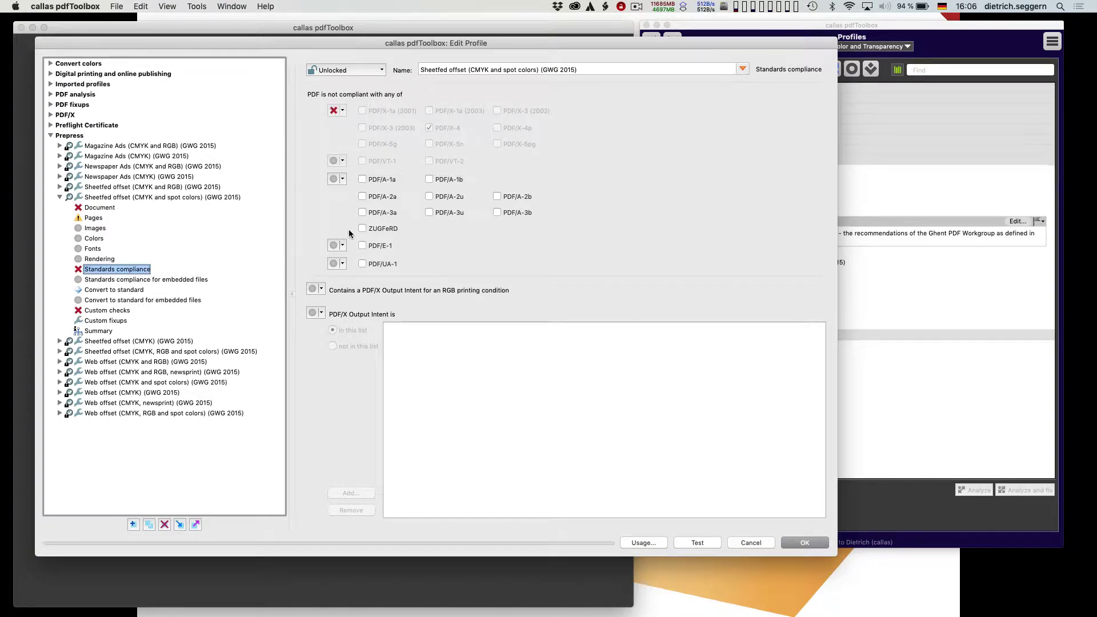
click(127, 292)
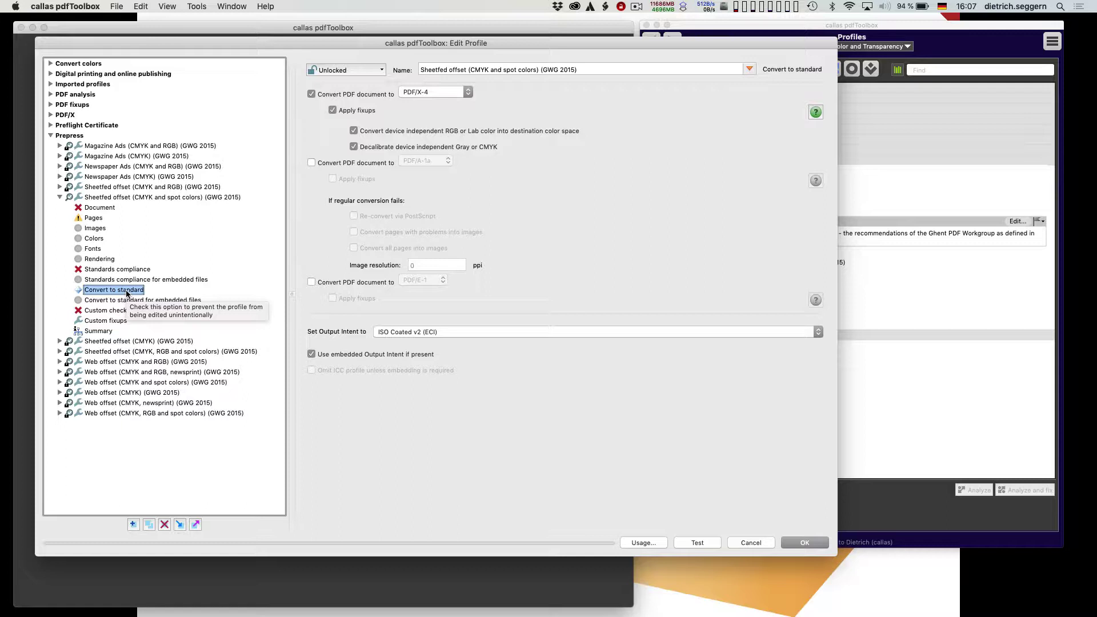
click(103, 271)
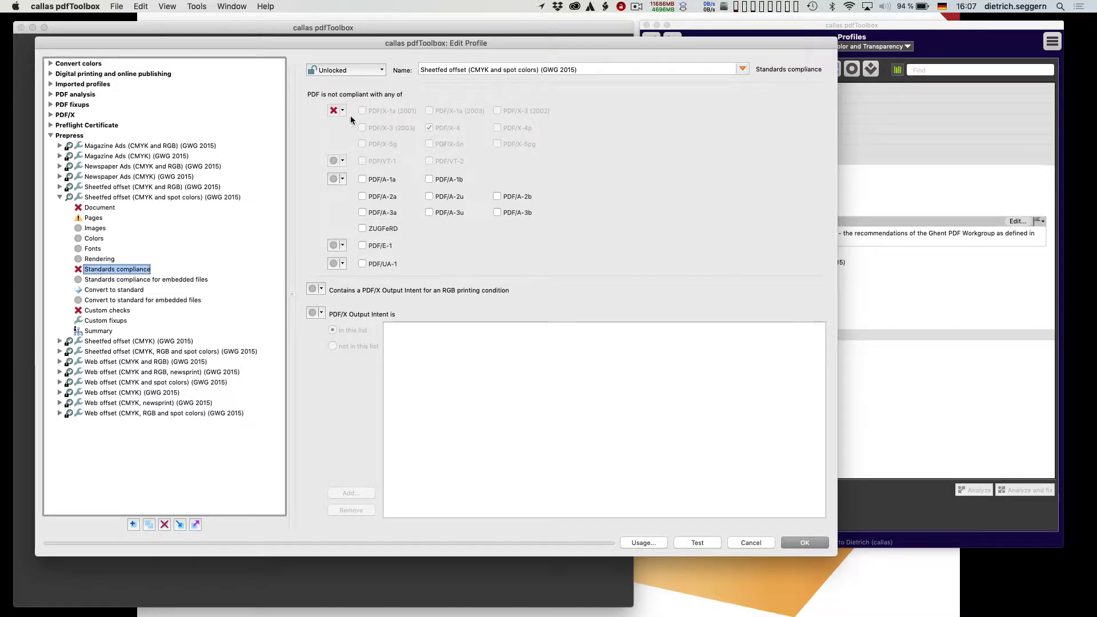
Step: Turn off conversion to PDF/X-4 and set the severity of the PDF/X standards compliance check to info
click(120, 292)
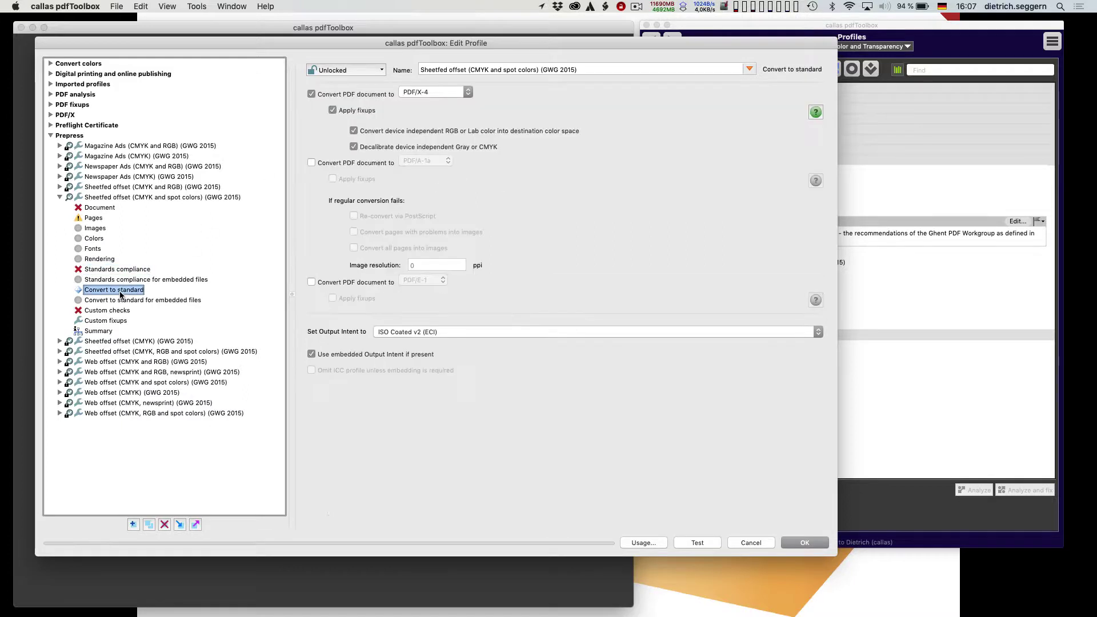
click(311, 94)
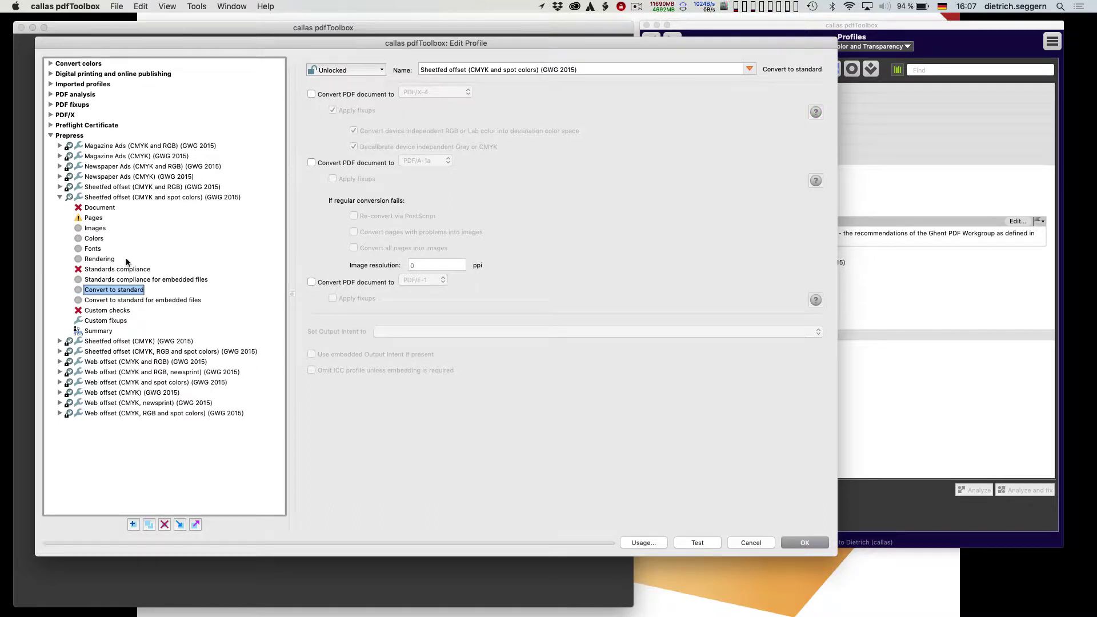
click(116, 270)
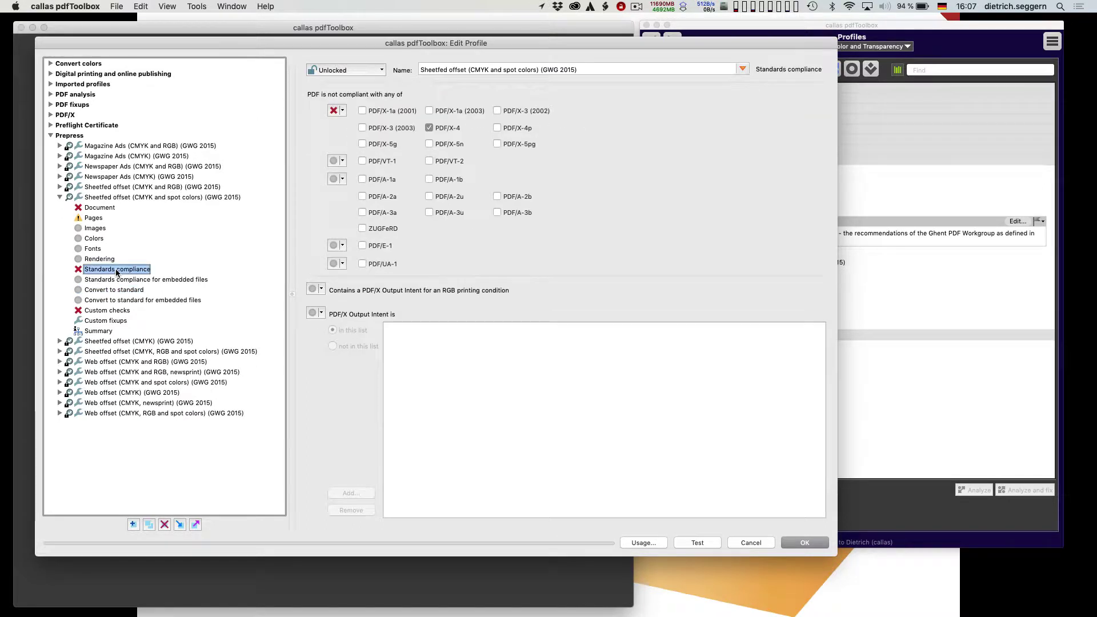
click(334, 111)
click(334, 111)
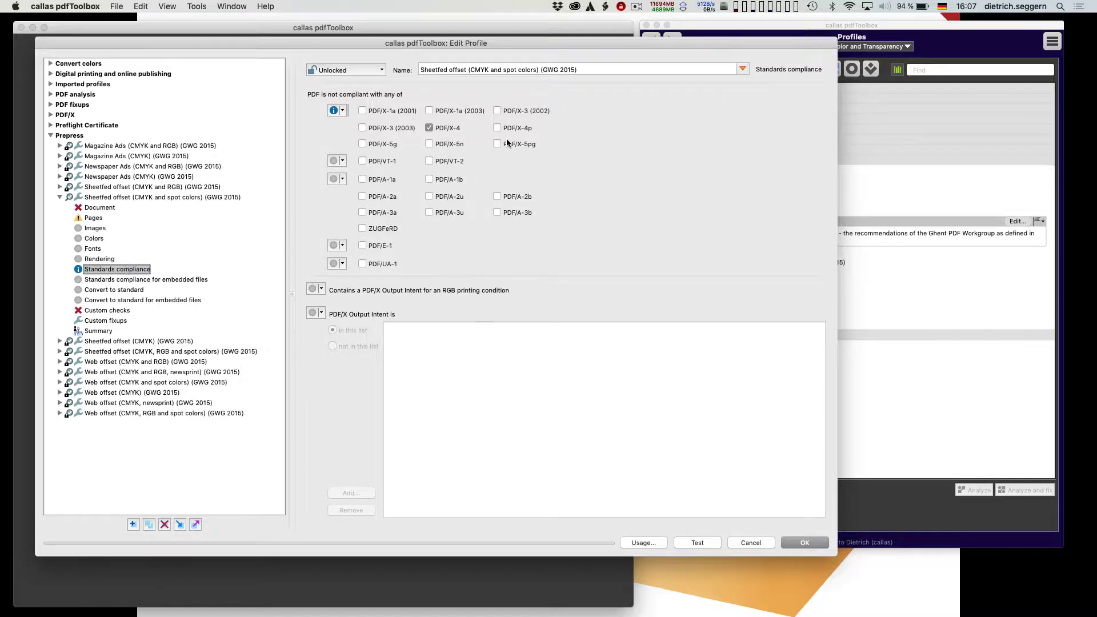
Step: Limit the PDF/X standards accepted by the compliance check to PDF/X-1a (2001) and PDF/X-4, leaving the PDF/X-3 variants and PDF/X-1a (2003) unselected
click(362, 128)
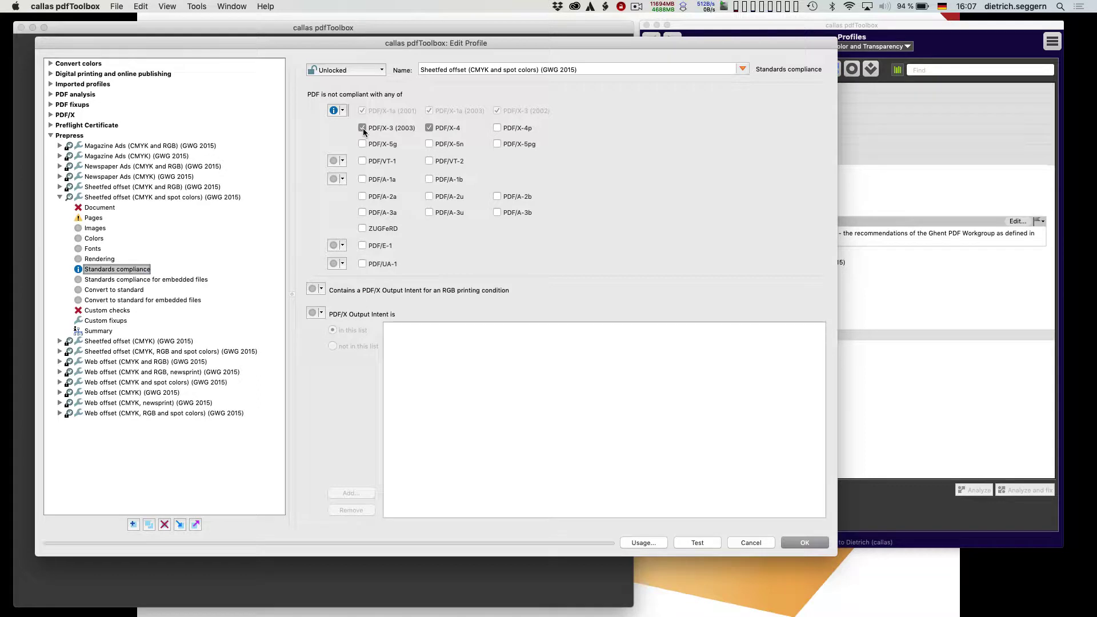
click(429, 129)
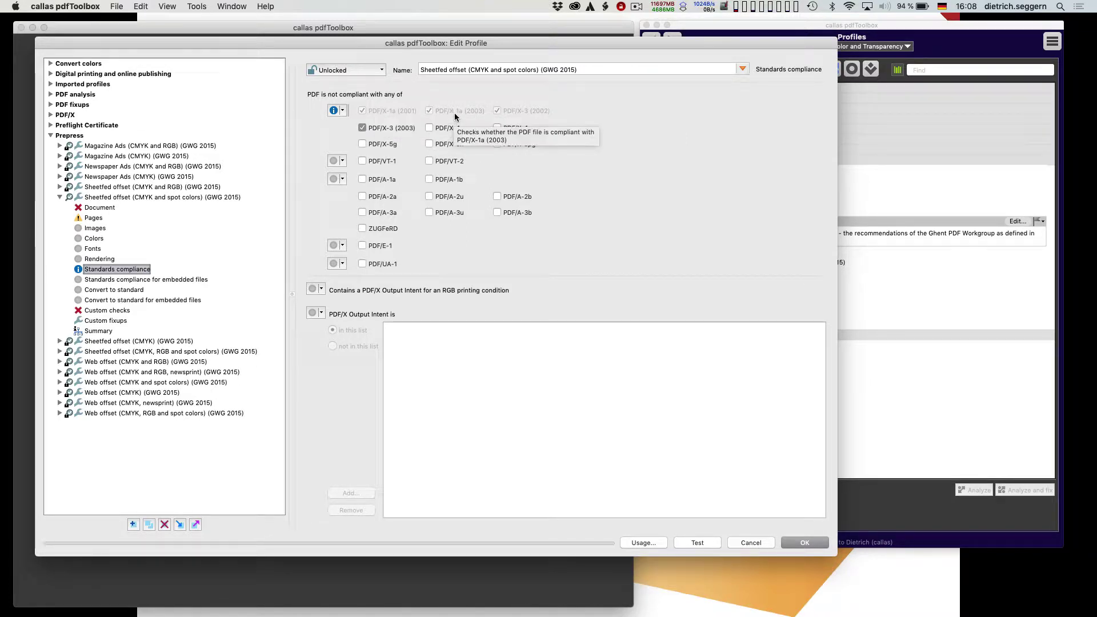
click(430, 128)
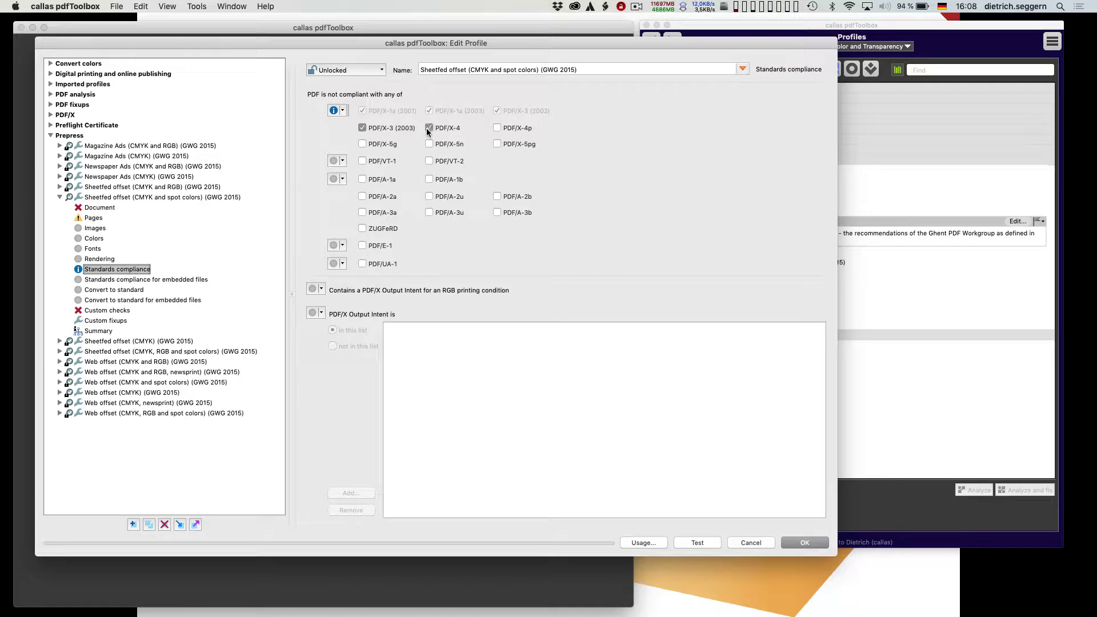
click(362, 128)
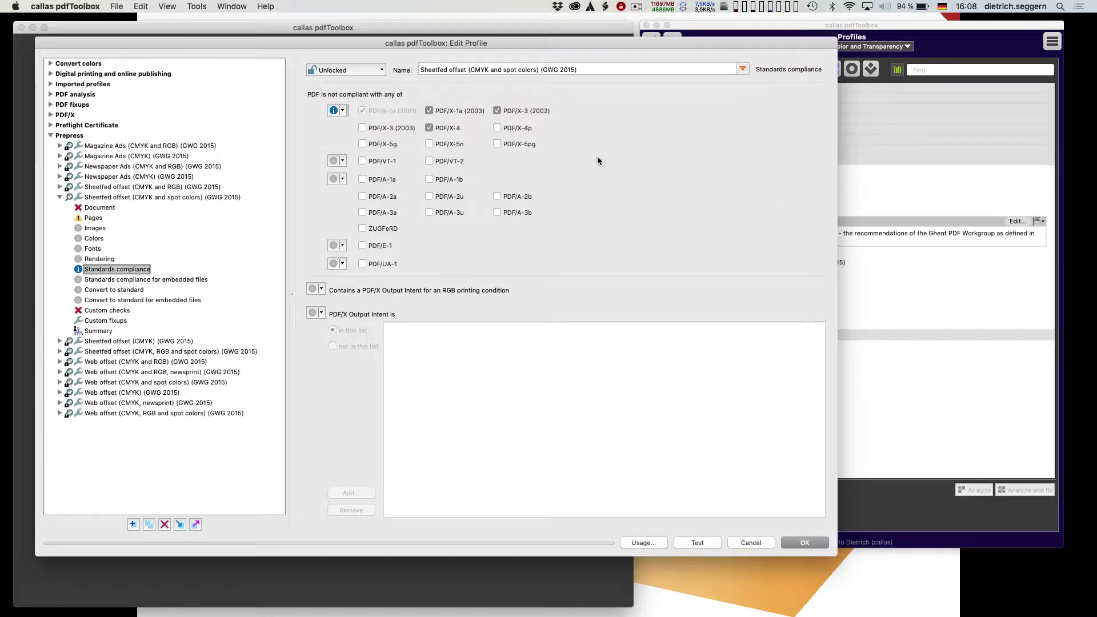
click(429, 111)
click(497, 112)
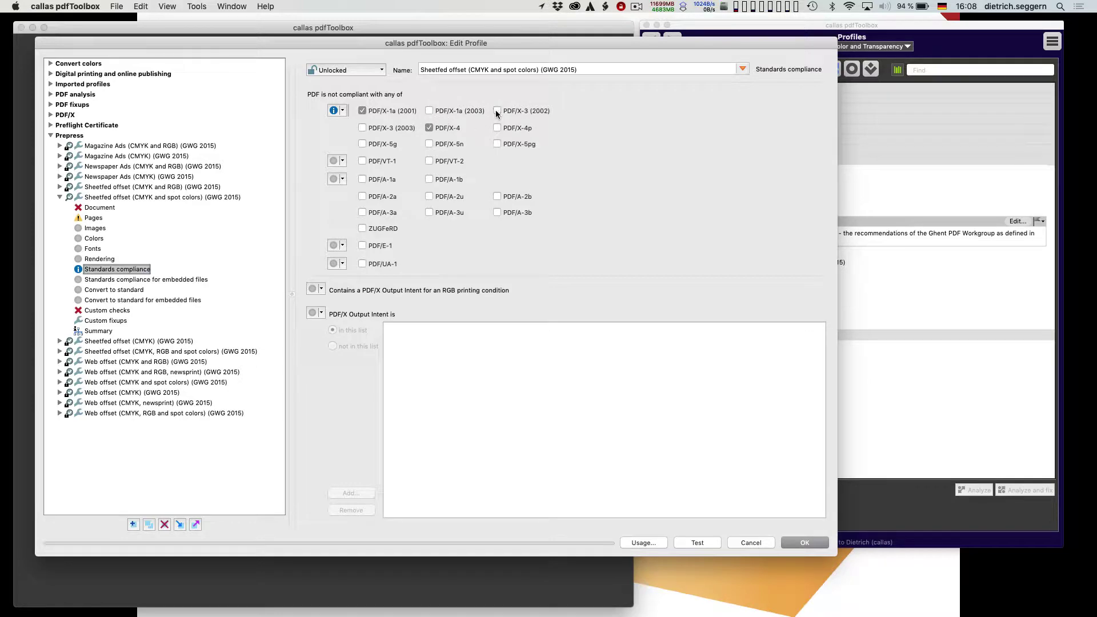
Step: Turn conversion of the PDF document to PDF/X-4 back on in the profile's standard conversion settings
click(99, 312)
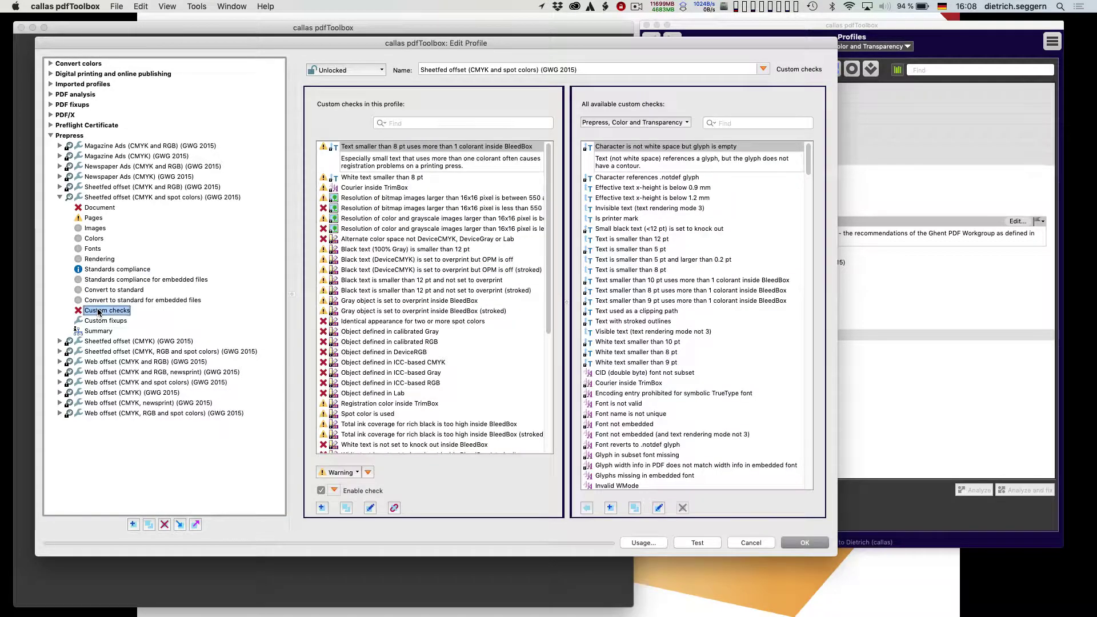
click(123, 291)
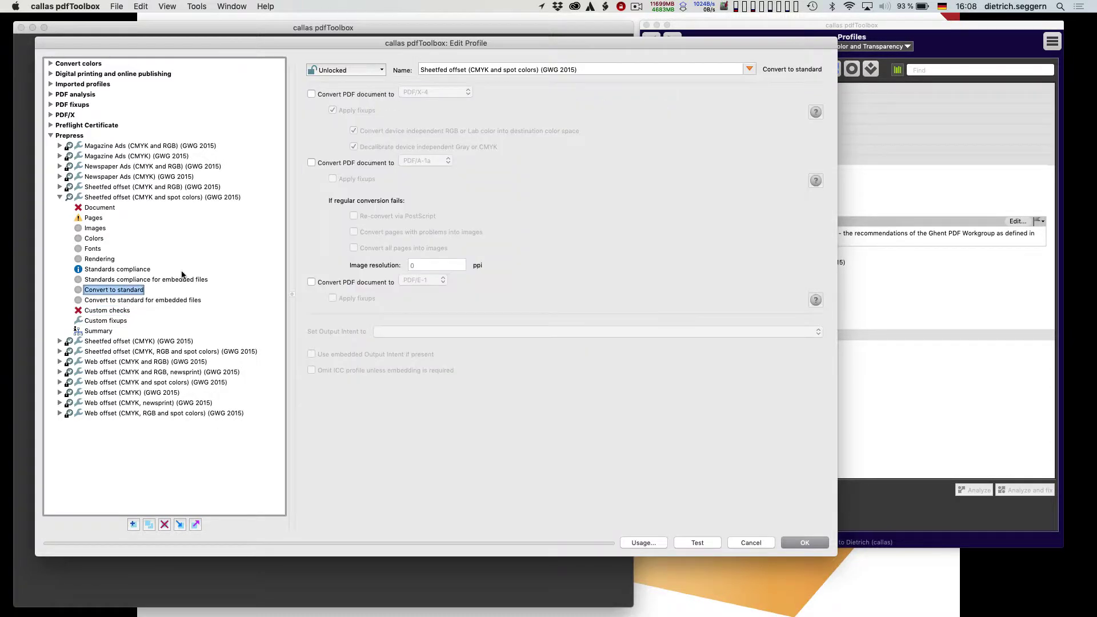
click(311, 94)
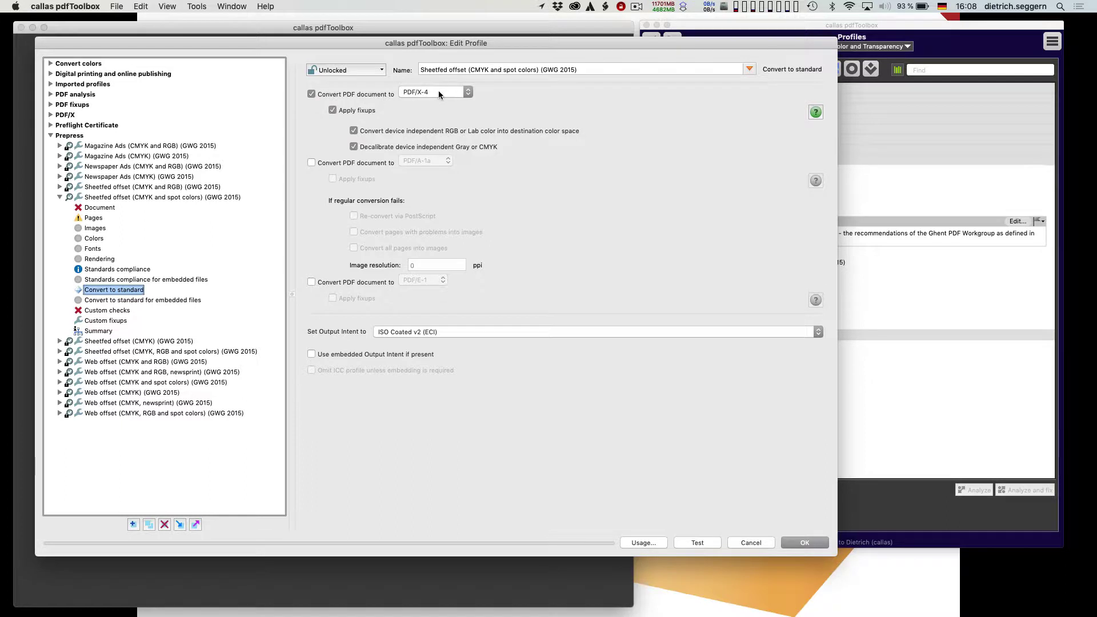
Step: Review the overview of fixups for the PDF/X-4 conversion with Apply fixups disabled, and enable Apply fixups again
click(332, 110)
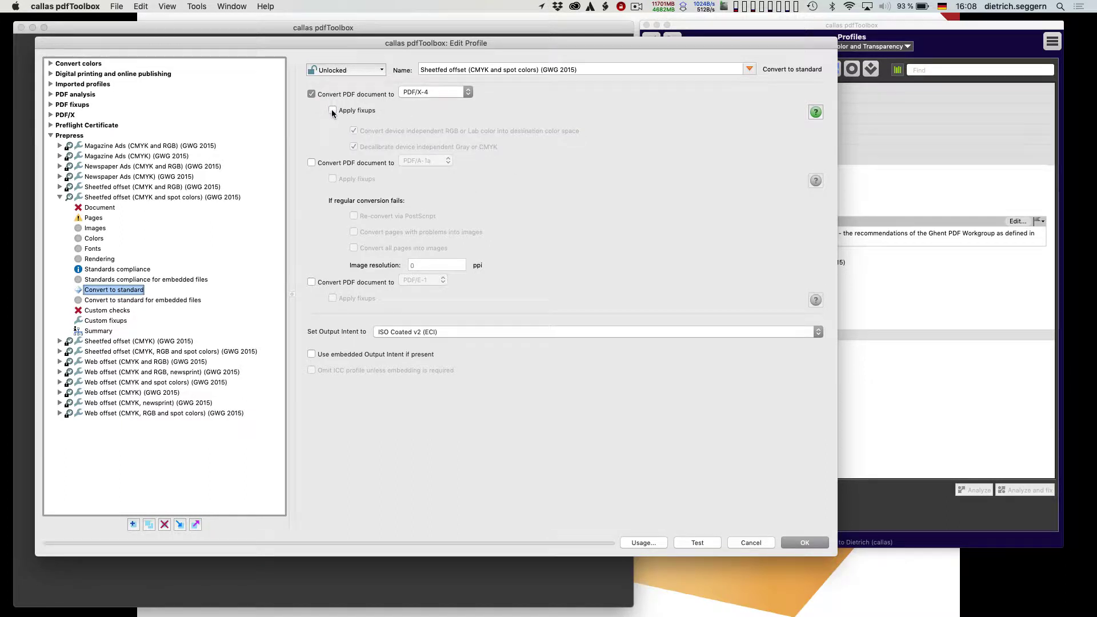
click(333, 111)
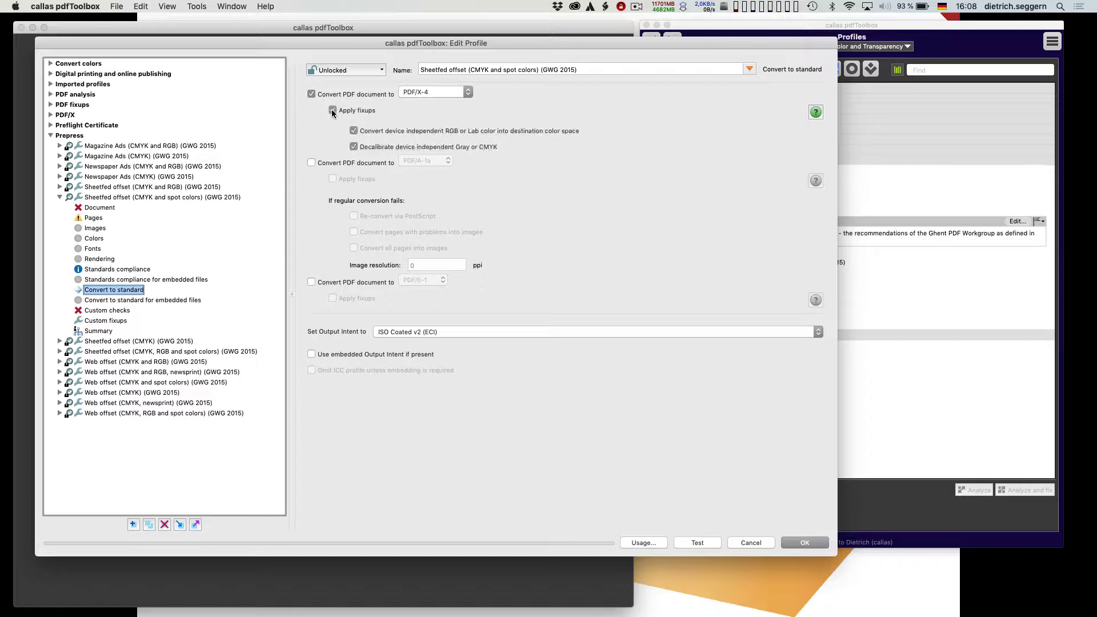
click(333, 110)
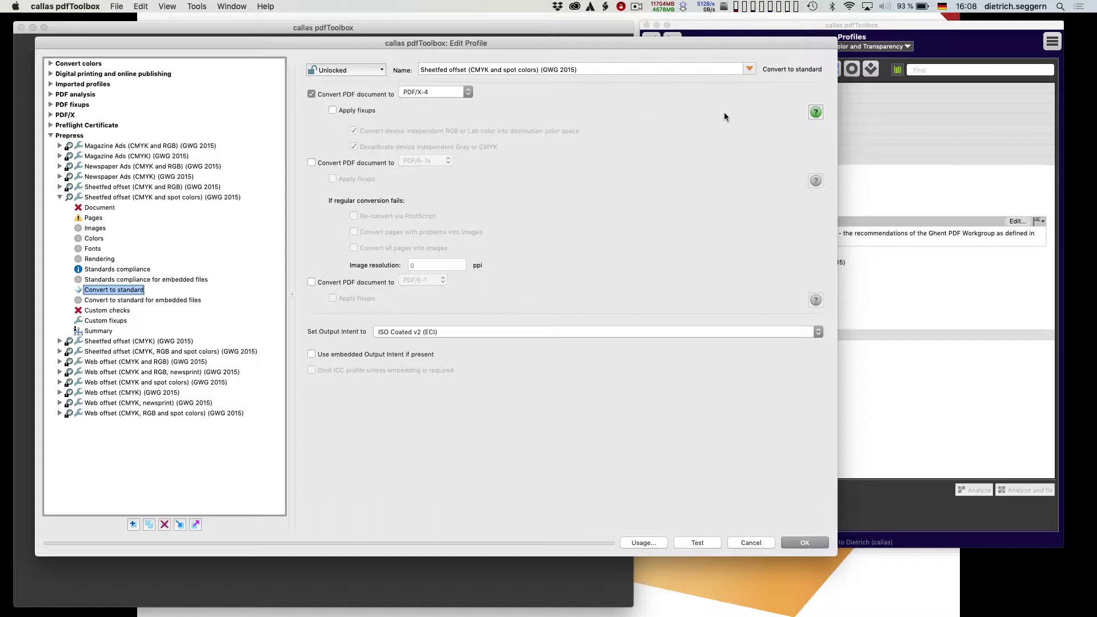
click(815, 113)
drag(414, 216, 595, 143)
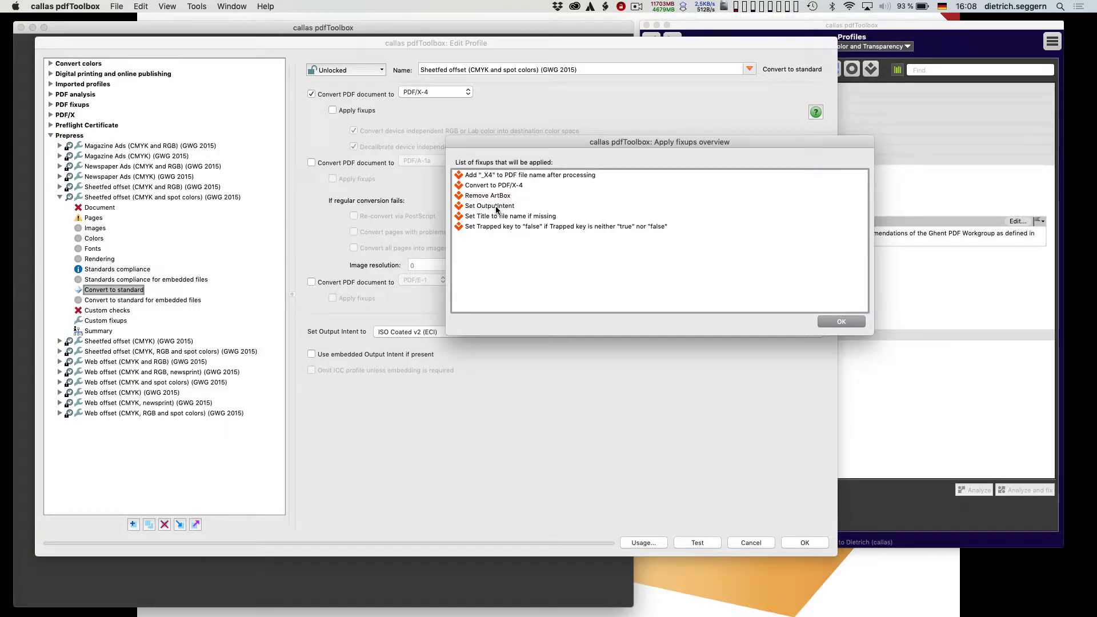
click(840, 323)
click(333, 110)
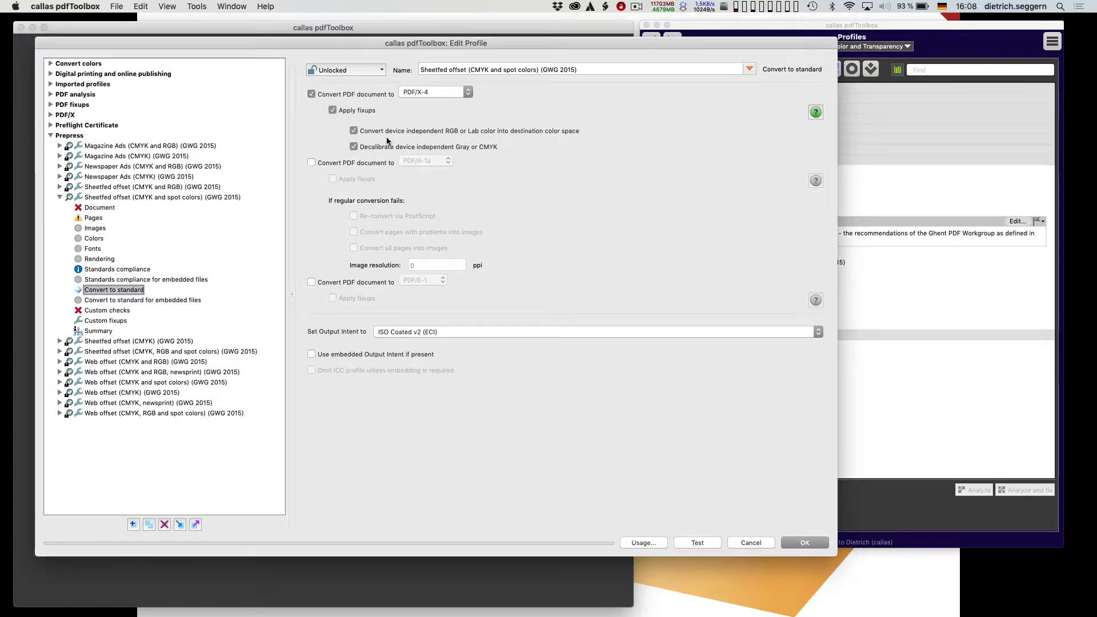
Step: Review the overview of fixups for the PDF/X-4 conversion with Apply fixups enabled, and close the overview
click(816, 112)
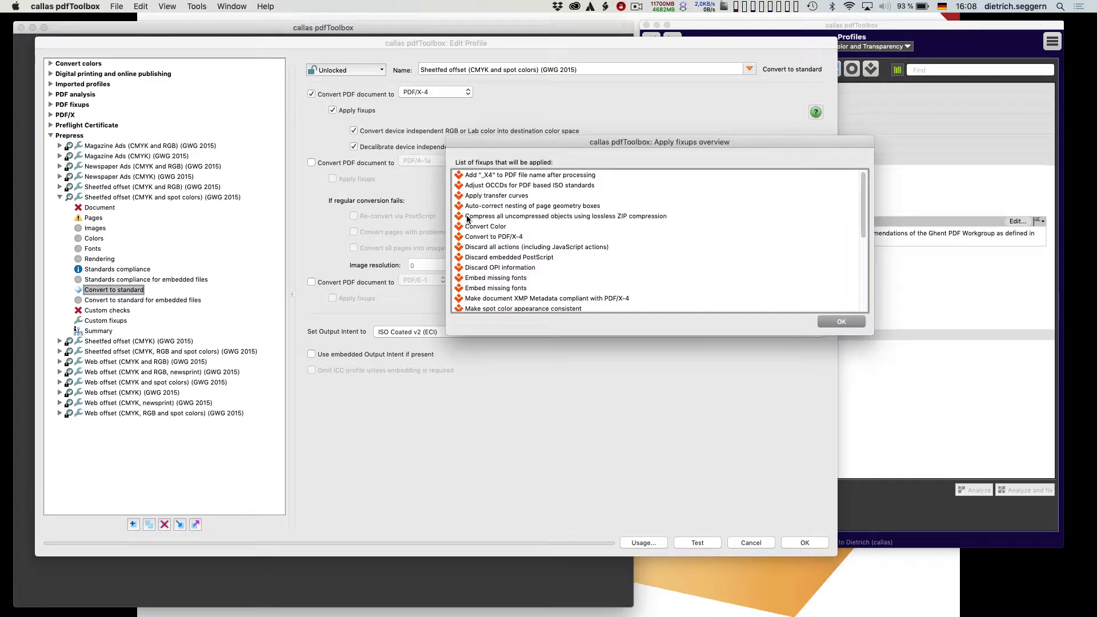
drag(863, 214, 867, 172)
click(837, 322)
Step: Turn on conversion of the PDF document to PDF/A-1b and review its fixups overview with Apply fixups disabled
click(313, 163)
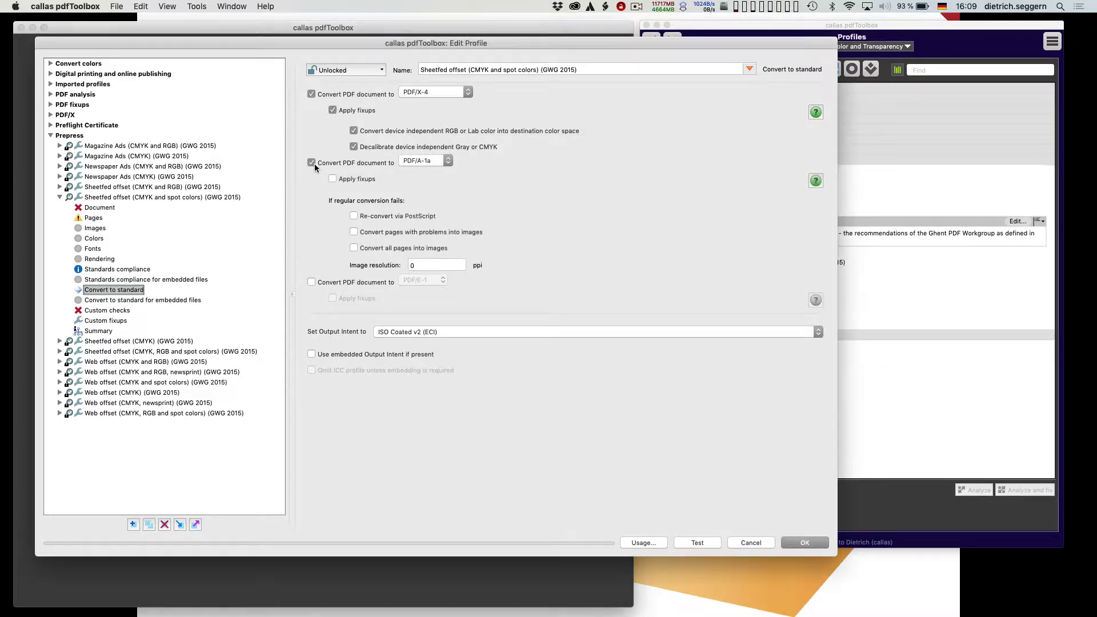
click(431, 160)
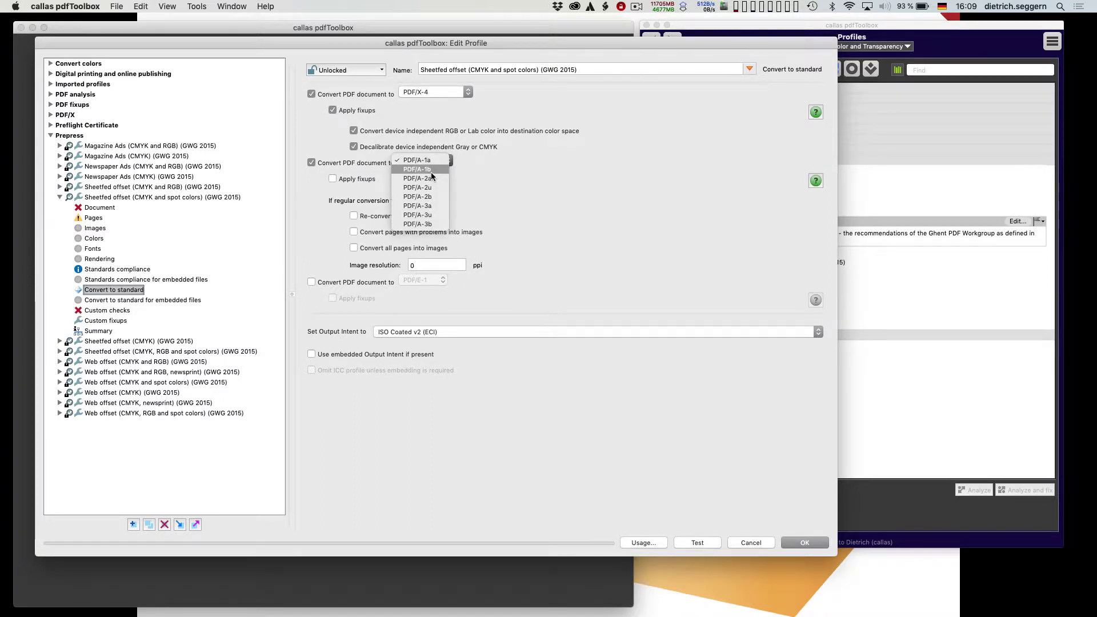
click(431, 172)
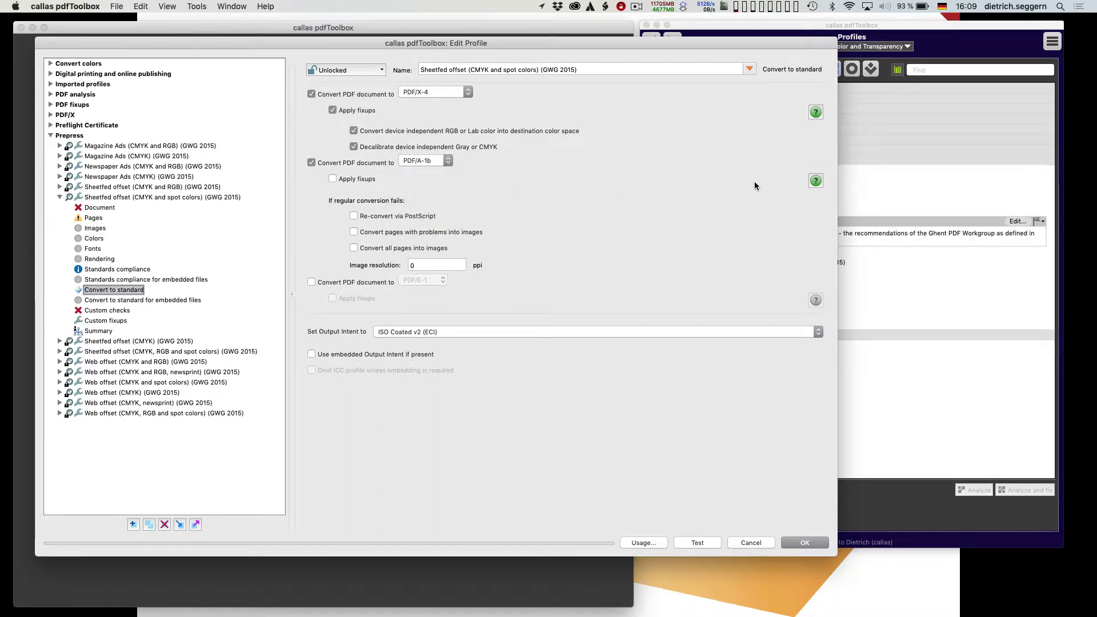
click(815, 181)
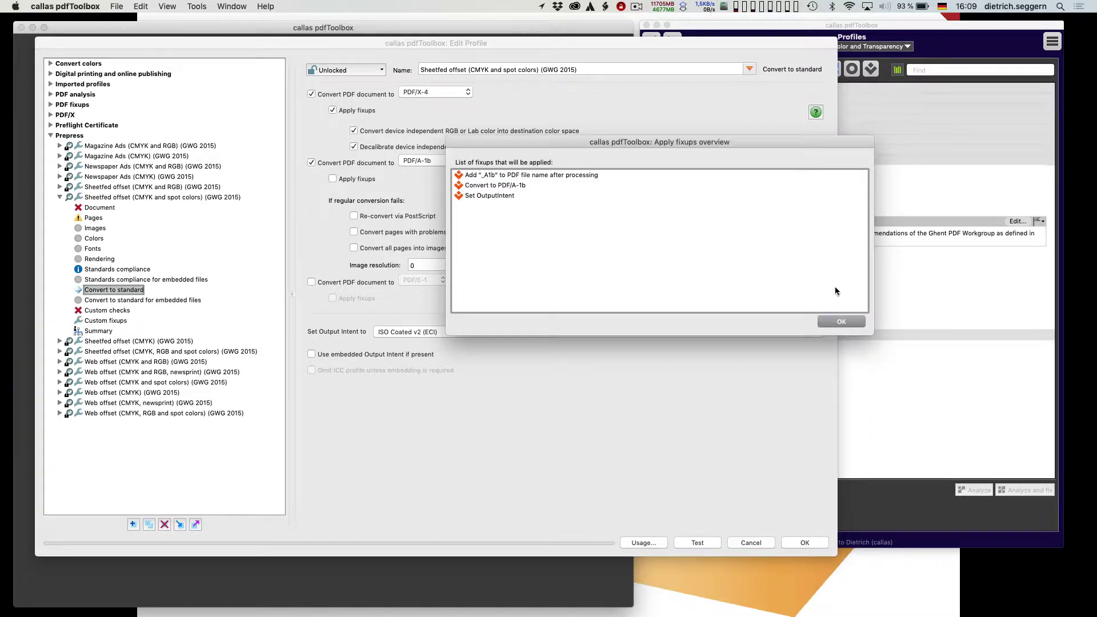
click(841, 321)
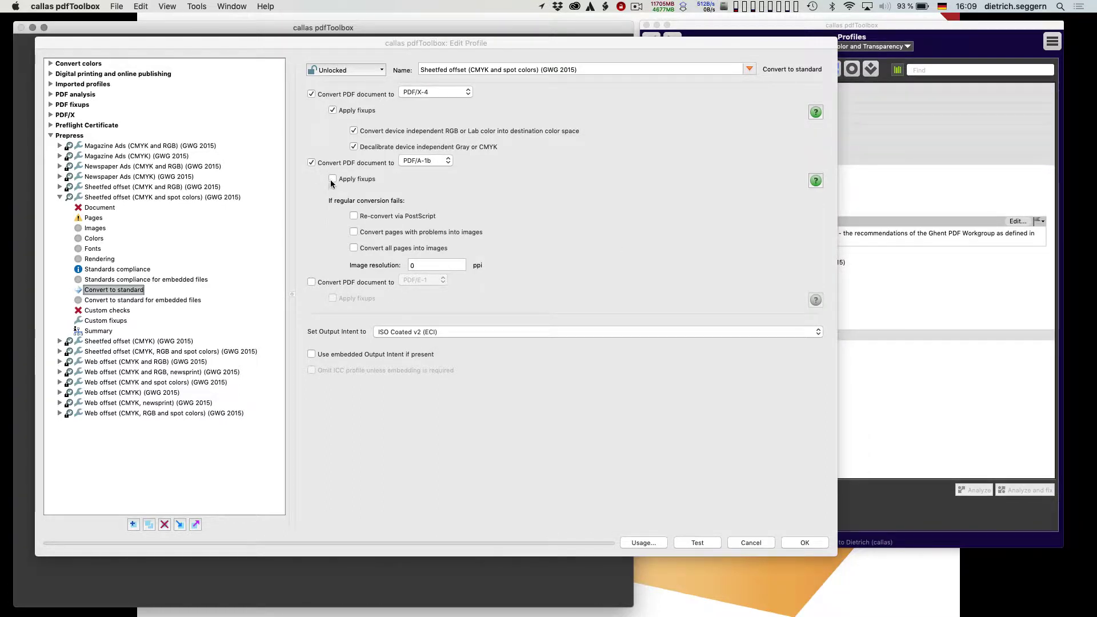
Step: Enable Apply fixups for the PDF/A-1b conversion and review the list of fixups it applies
click(332, 180)
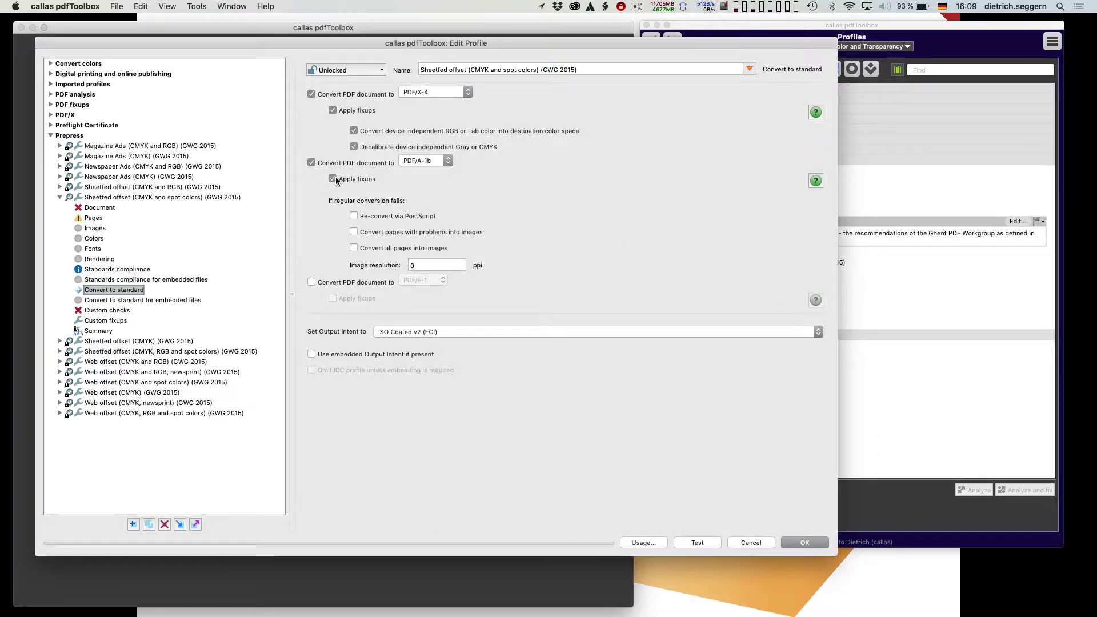
click(820, 181)
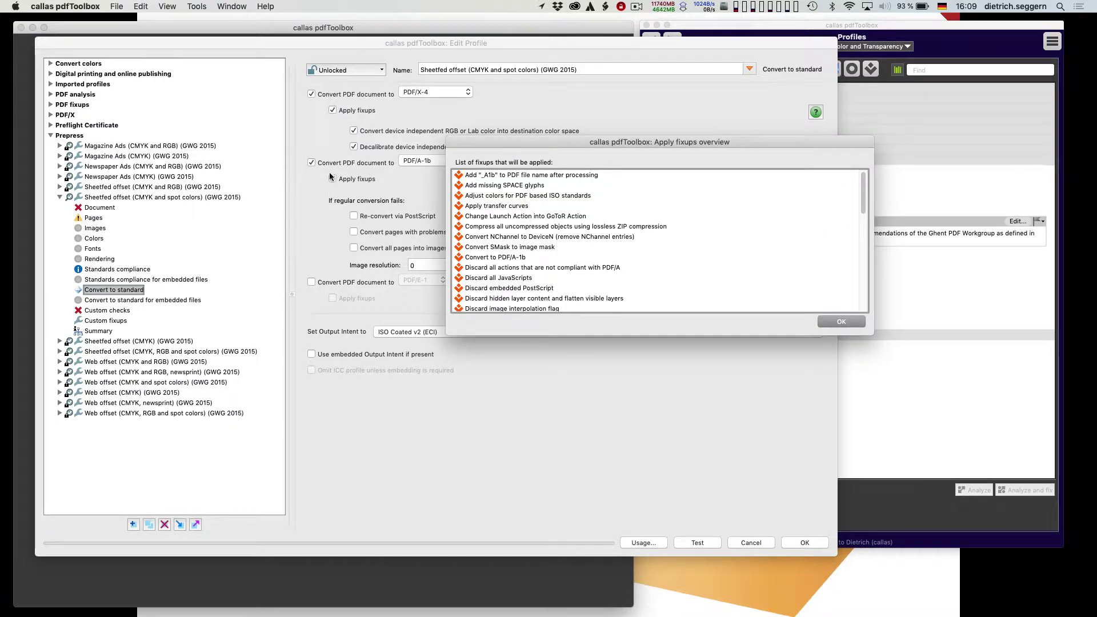
click(840, 322)
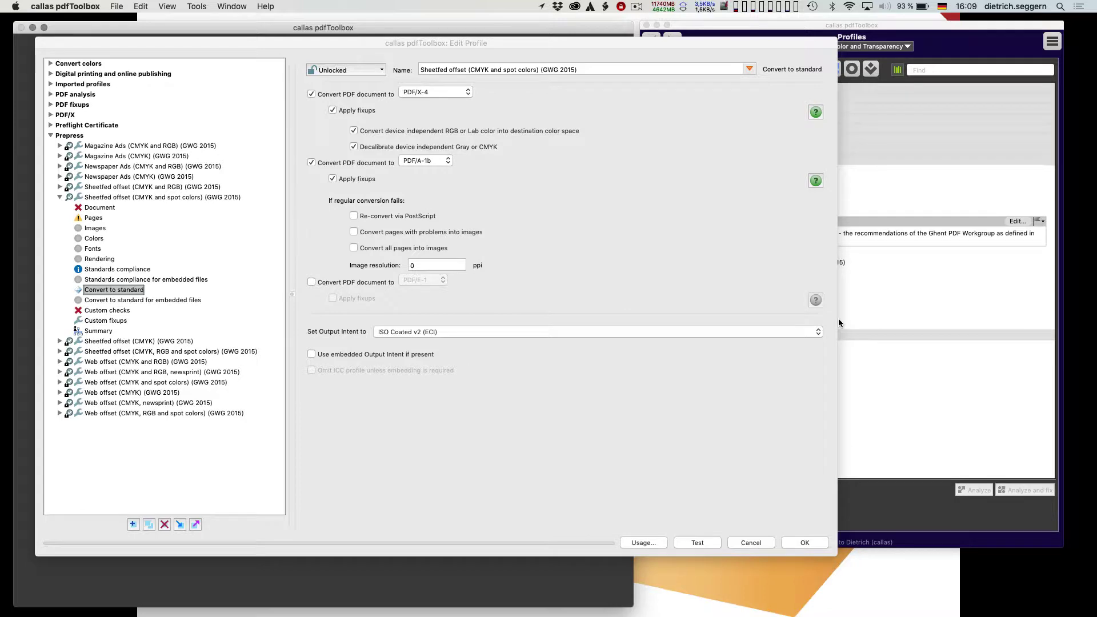
Step: Examine the settings of the profile's custom fixup that moves annotations out of the page area, and close them without changes
click(103, 320)
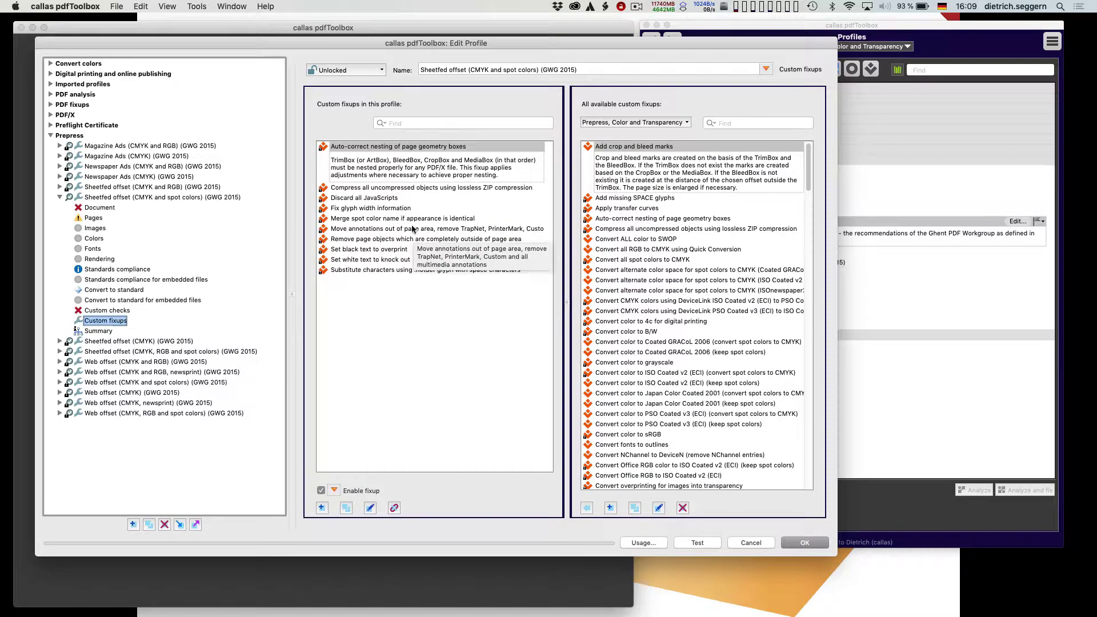
click(369, 231)
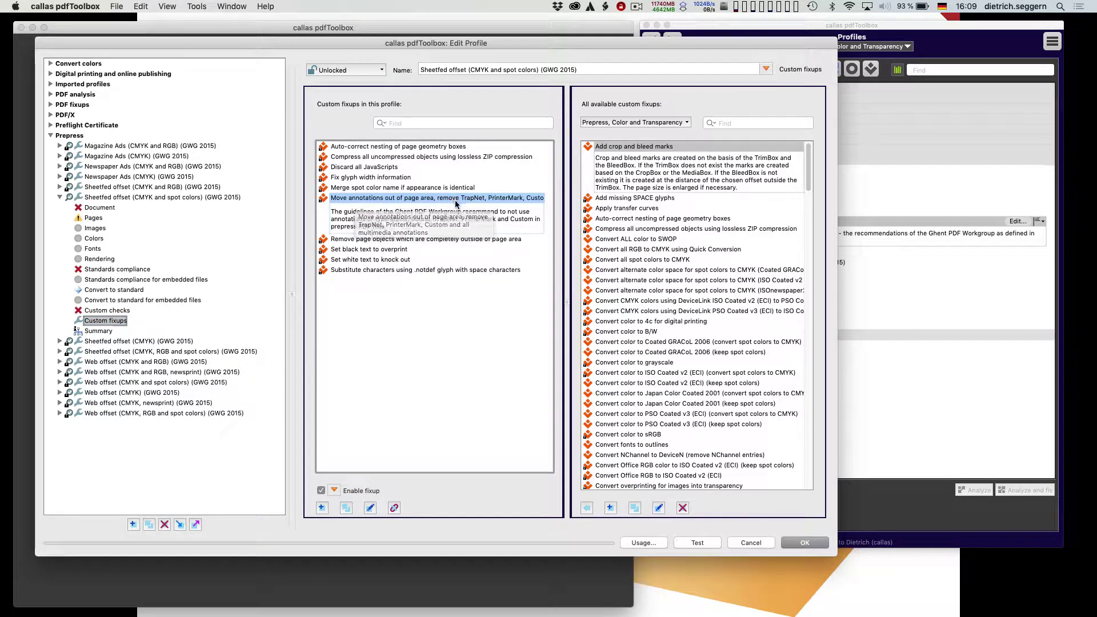
click(370, 508)
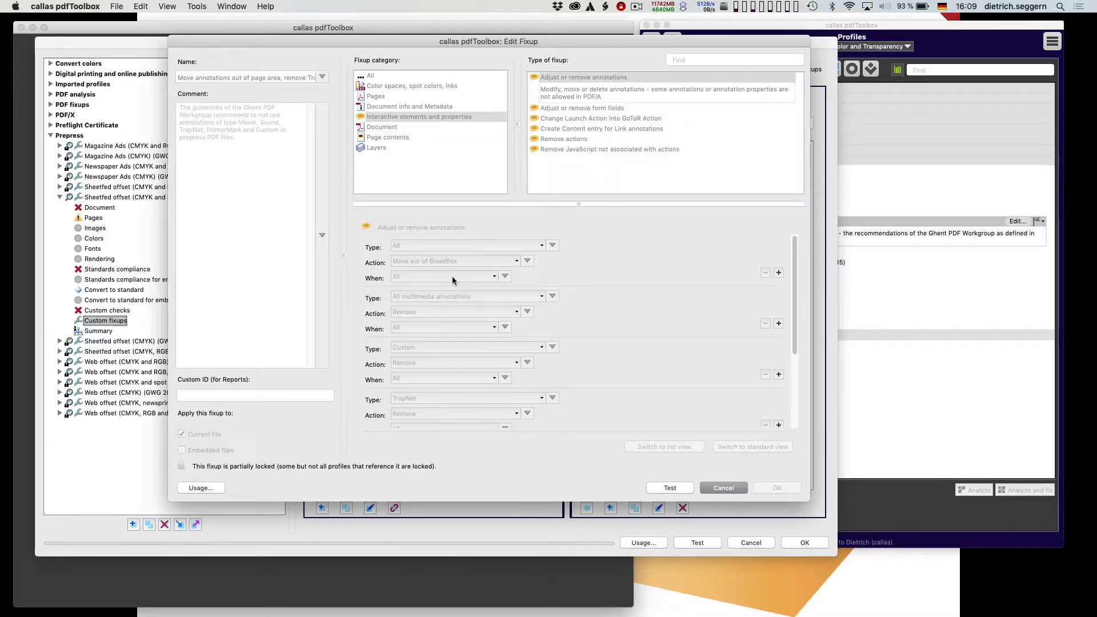
click(724, 488)
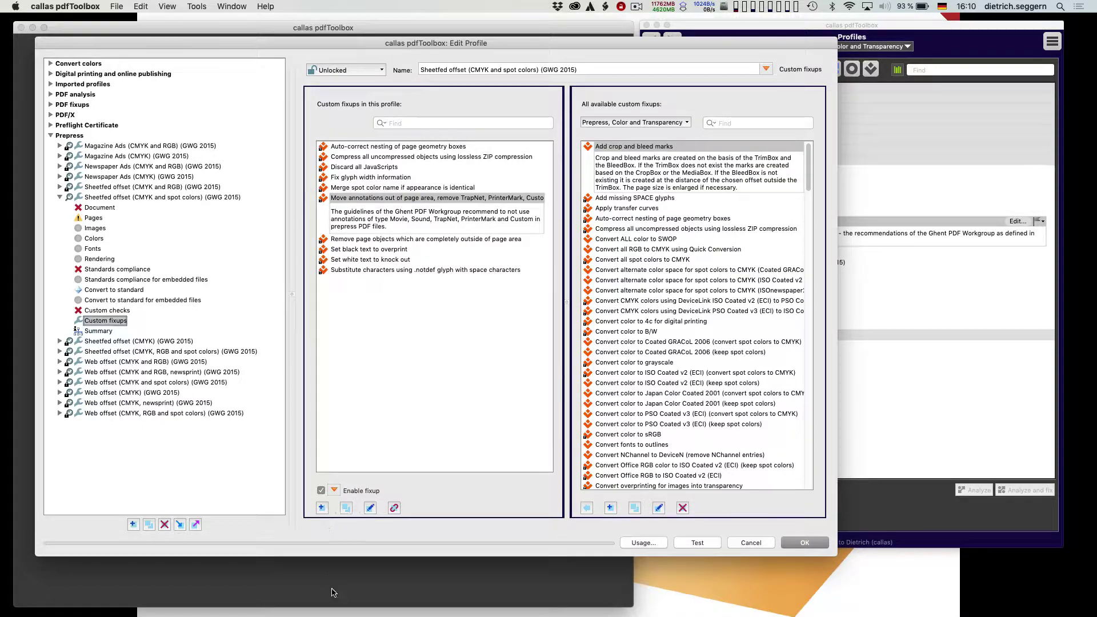
Step: Start duplicating the annotations fixup, examine its name and its annotation rules in standard and list view, and cancel the duplicate
click(346, 509)
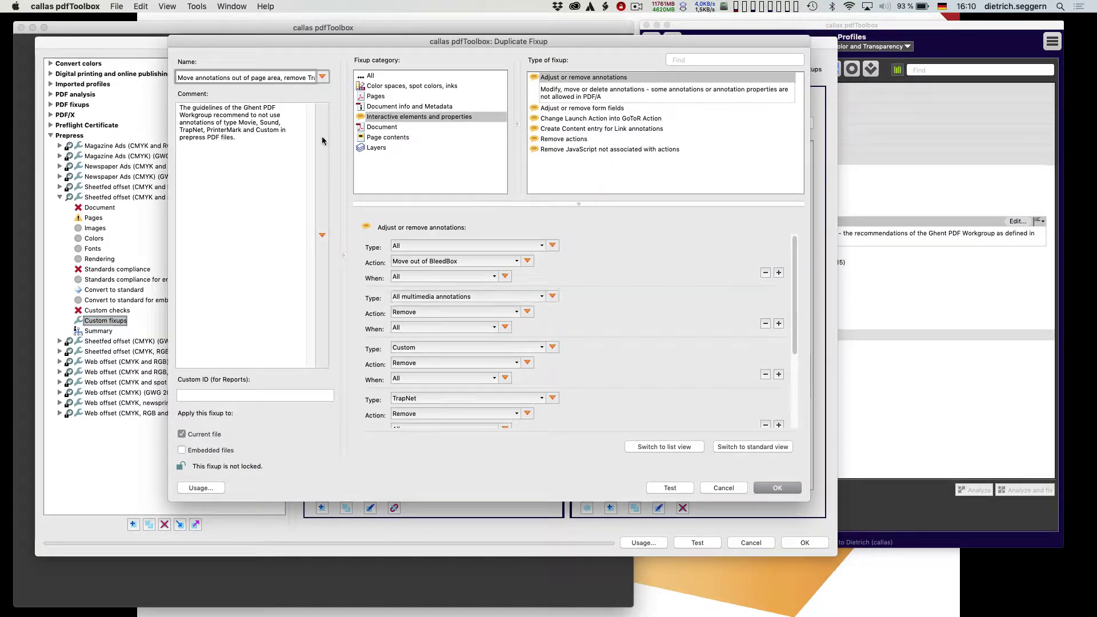
drag(275, 78, 388, 89)
click(299, 75)
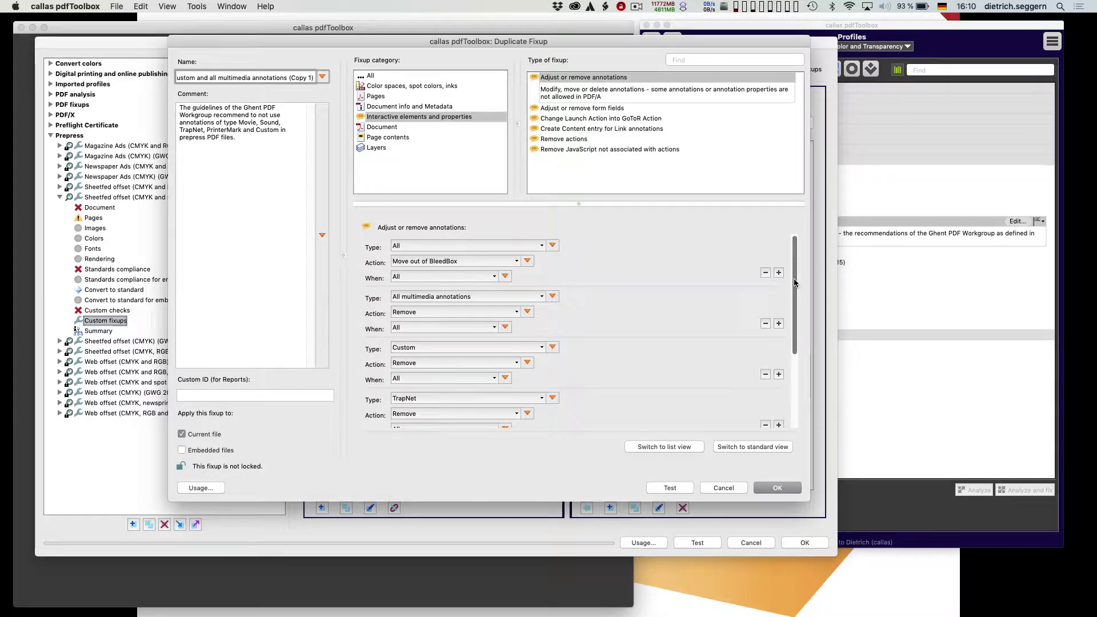
mouse_move(794, 283)
mouse_down()
mouse_move(796, 367)
mouse_move(793, 275)
mouse_up()
drag(799, 325, 801, 385)
scroll(801, 384, up, 5)
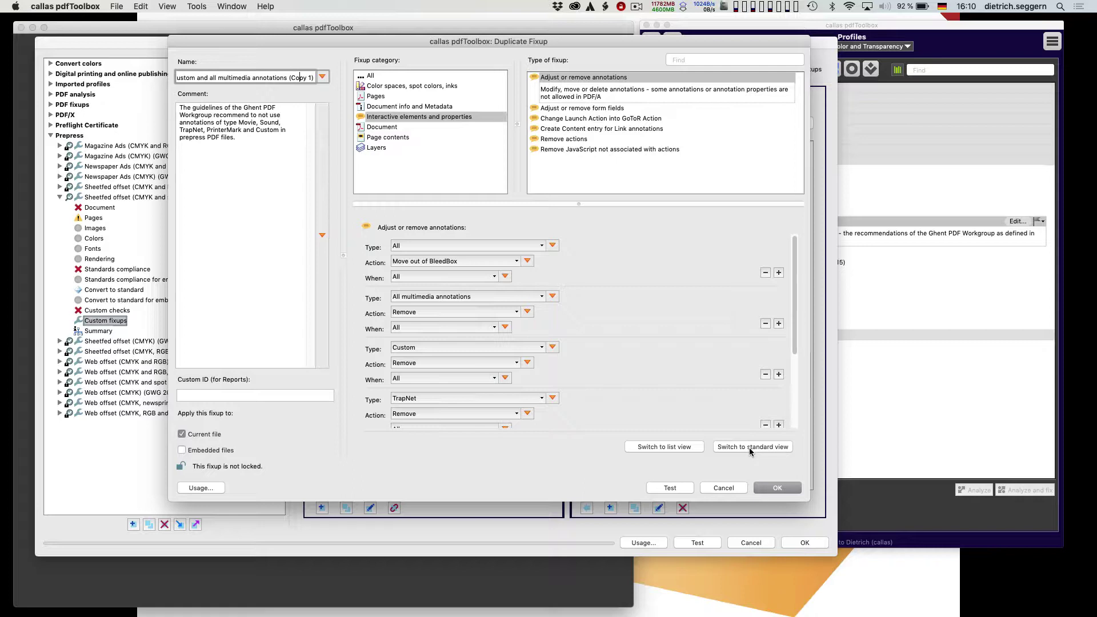
click(671, 447)
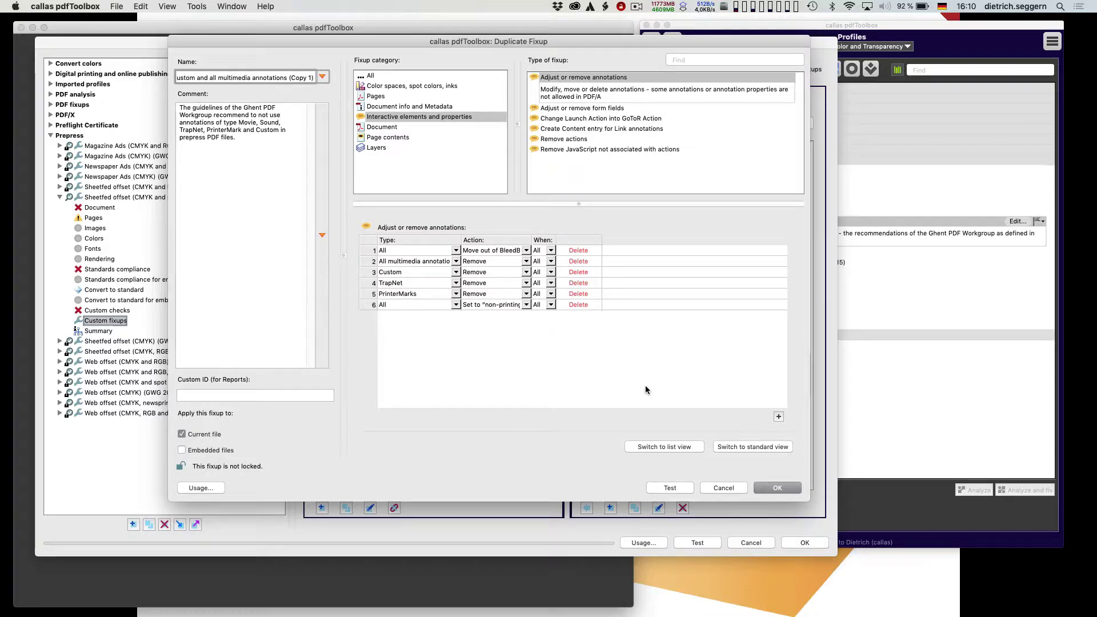
click(728, 485)
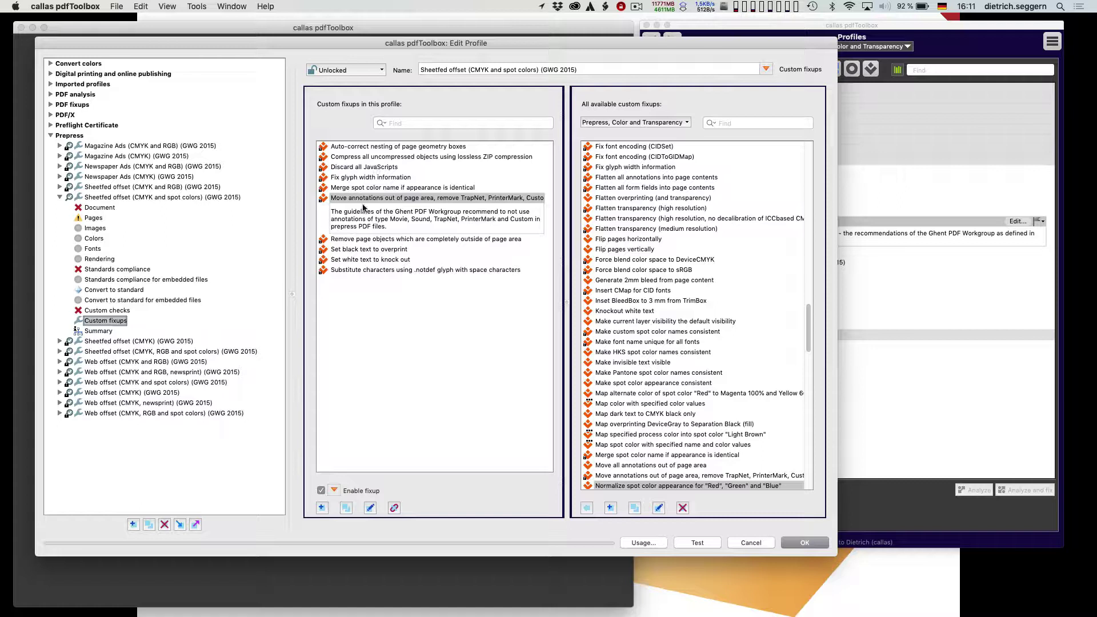
Step: Examine the settings of the profile's custom fixup "Set black text to overprint" and close them without changes
click(363, 250)
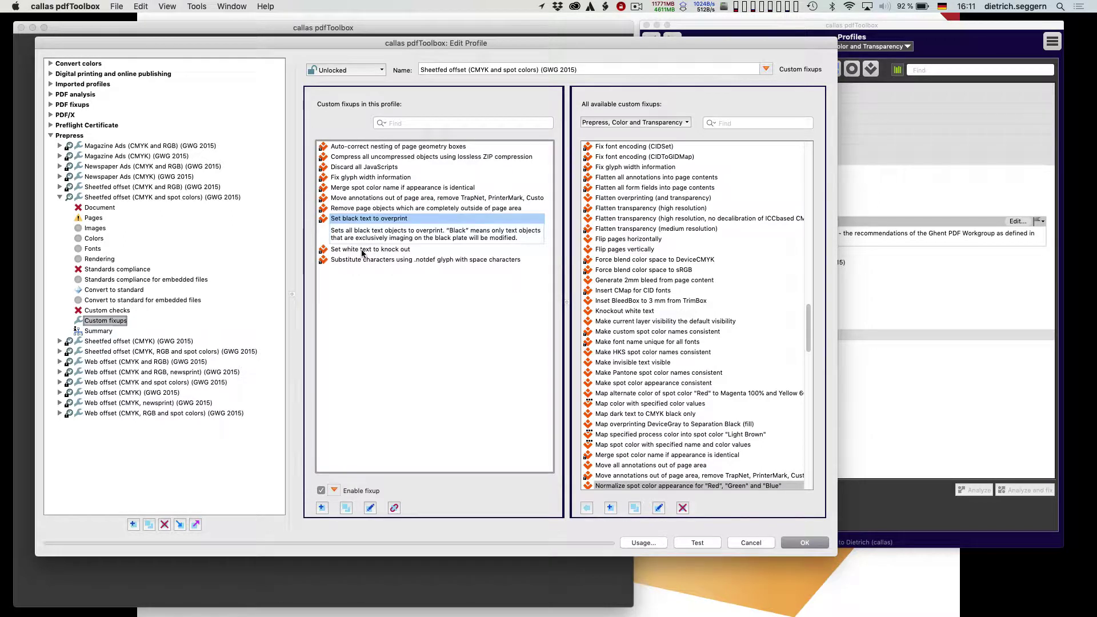
click(370, 508)
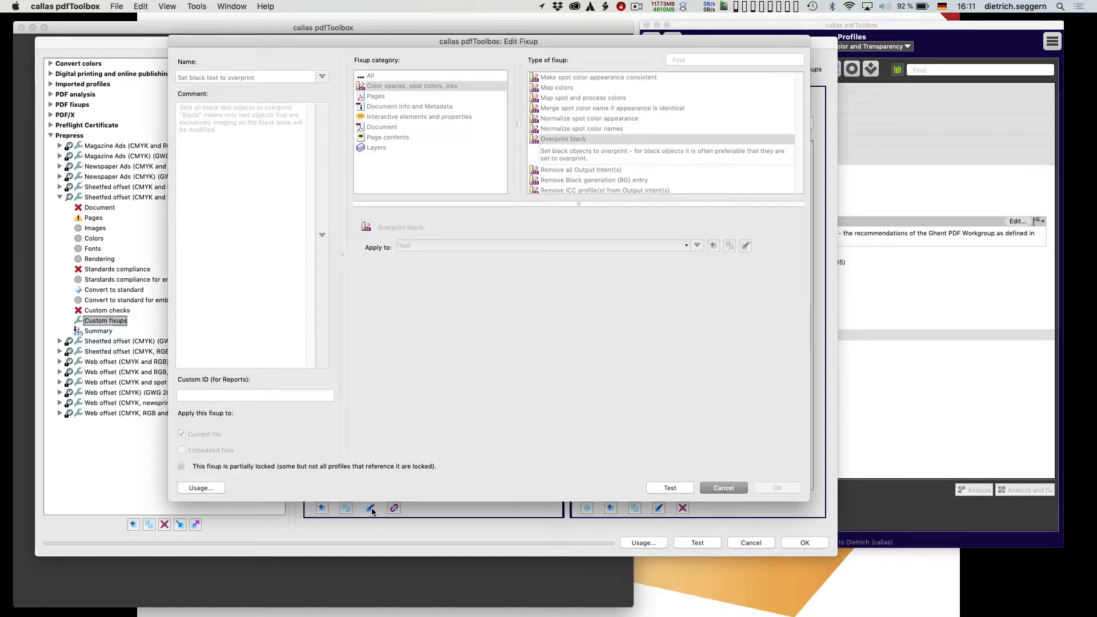
click(725, 488)
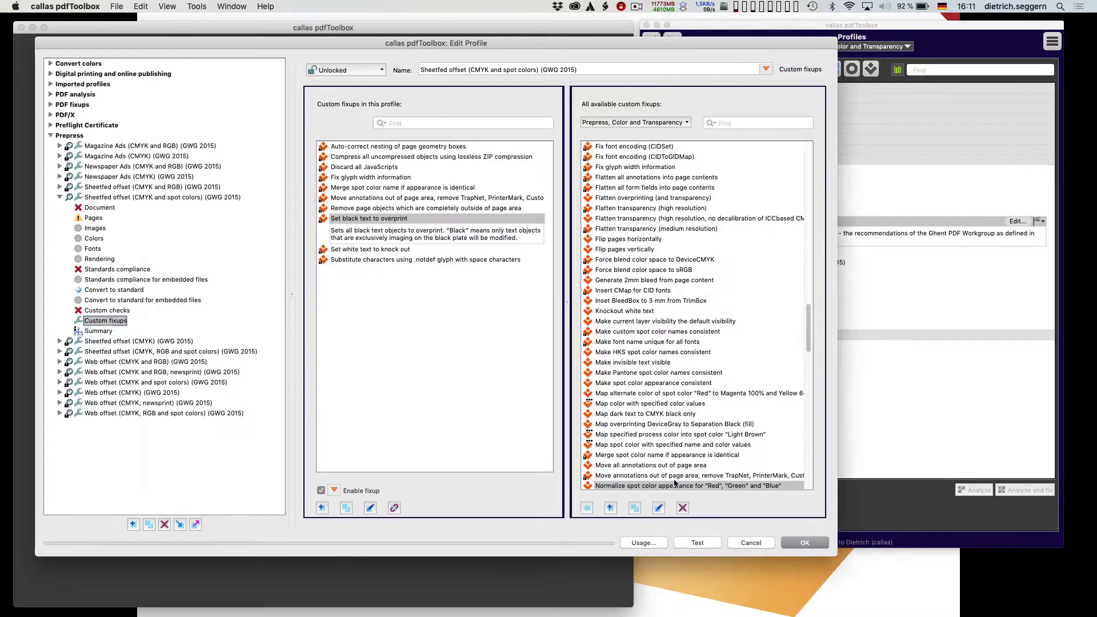
Step: Start duplicating the "Set black text to overprint" fixup, view the choices for which objects it applies to, and cancel the duplicate
click(346, 508)
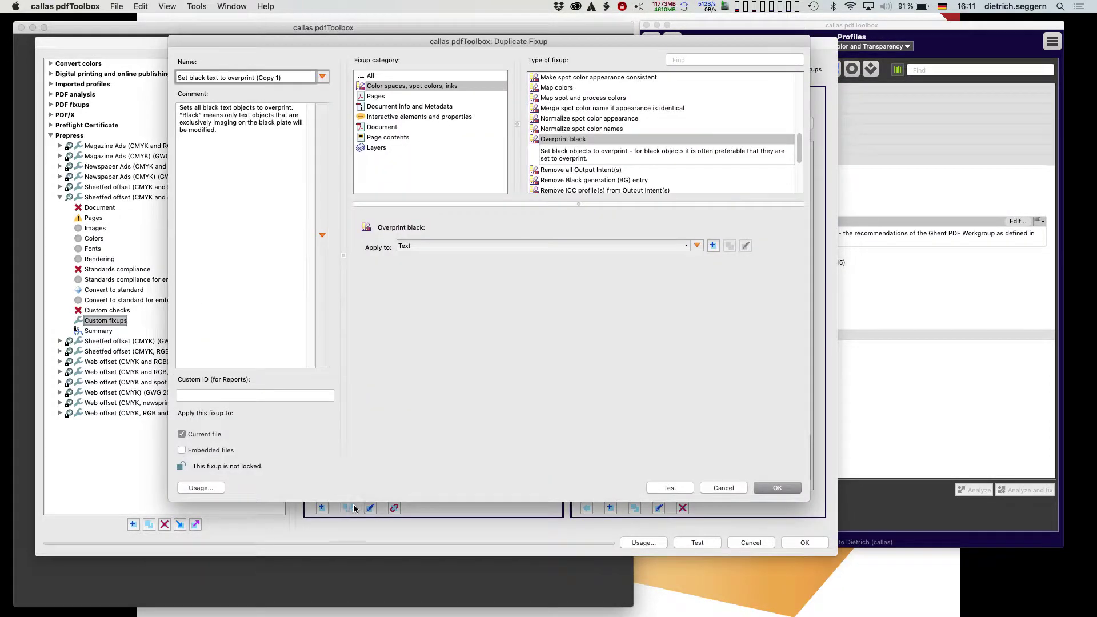
click(407, 248)
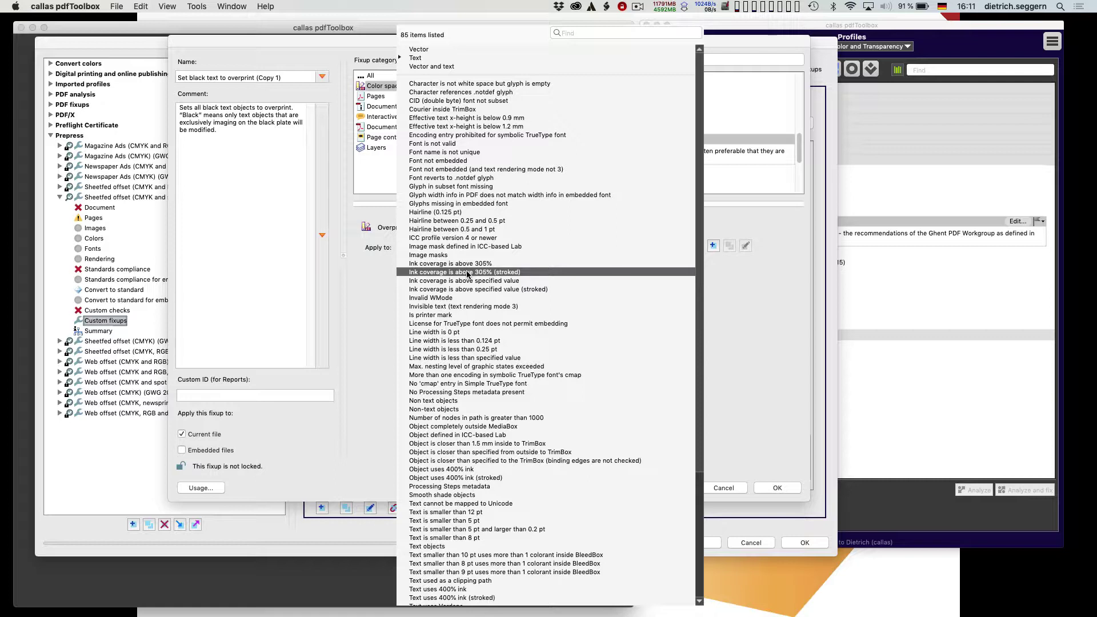
click(375, 317)
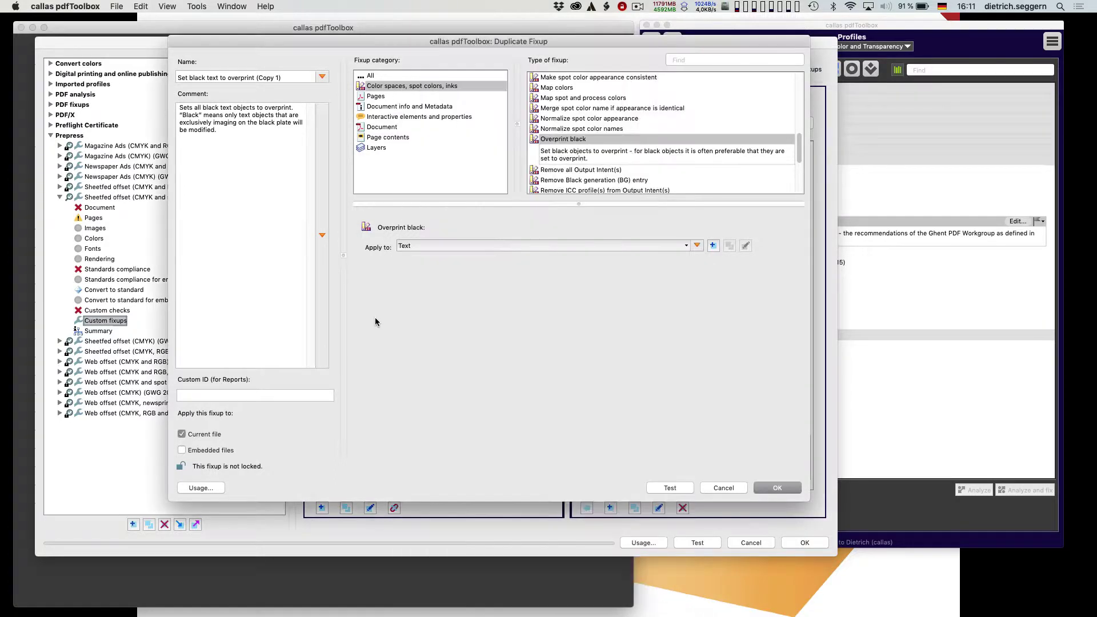
click(724, 488)
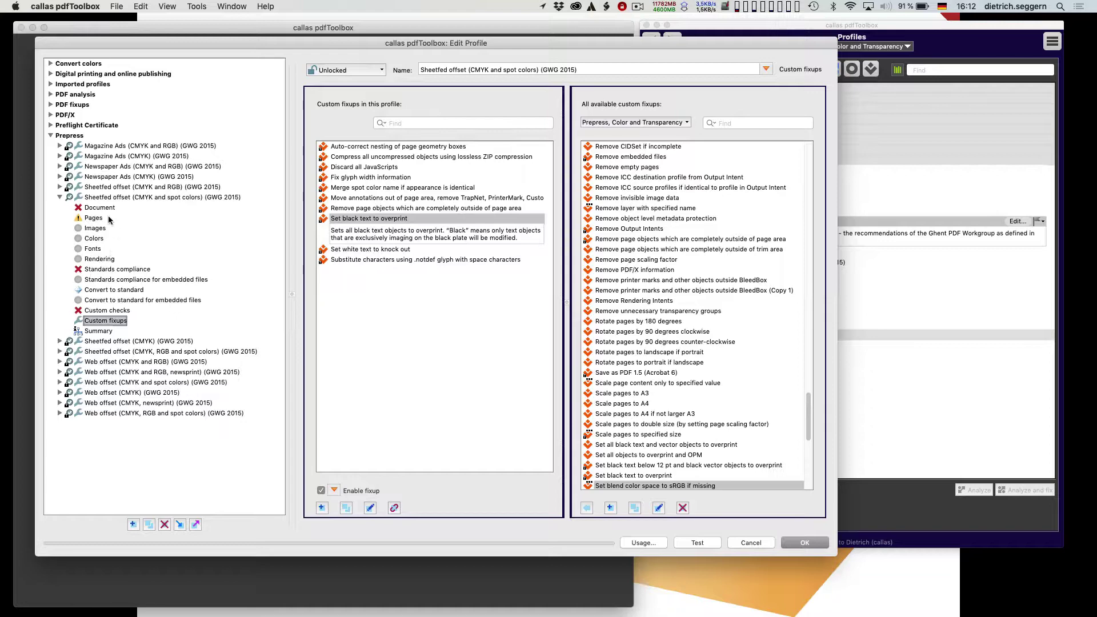
Step: View the profile's custom checks, and close the profile editor, discarding all changes
click(100, 313)
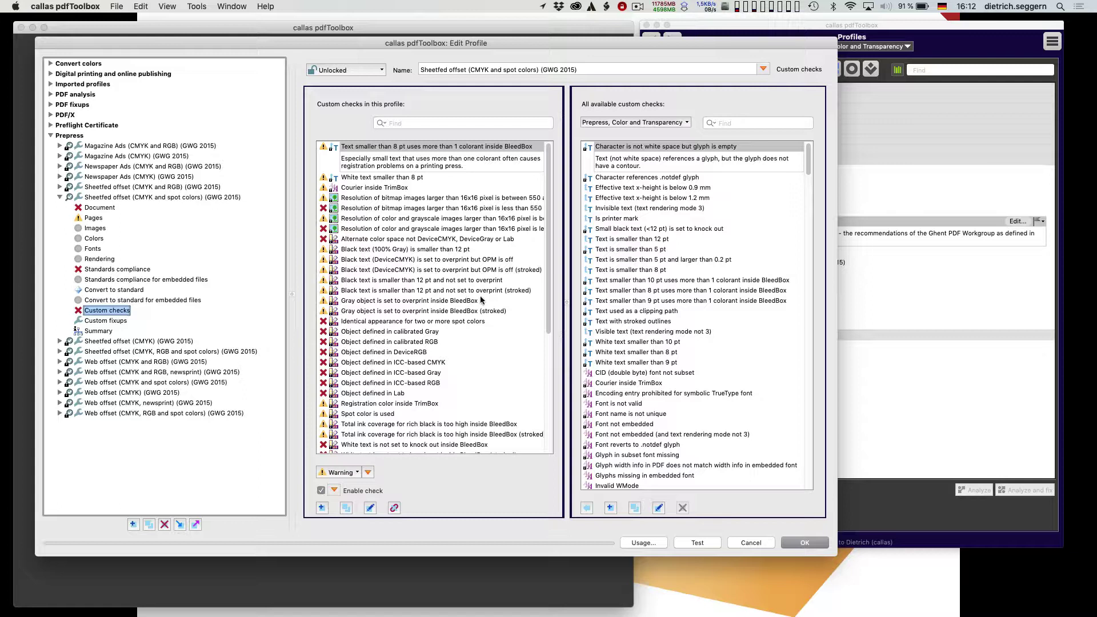
click(753, 544)
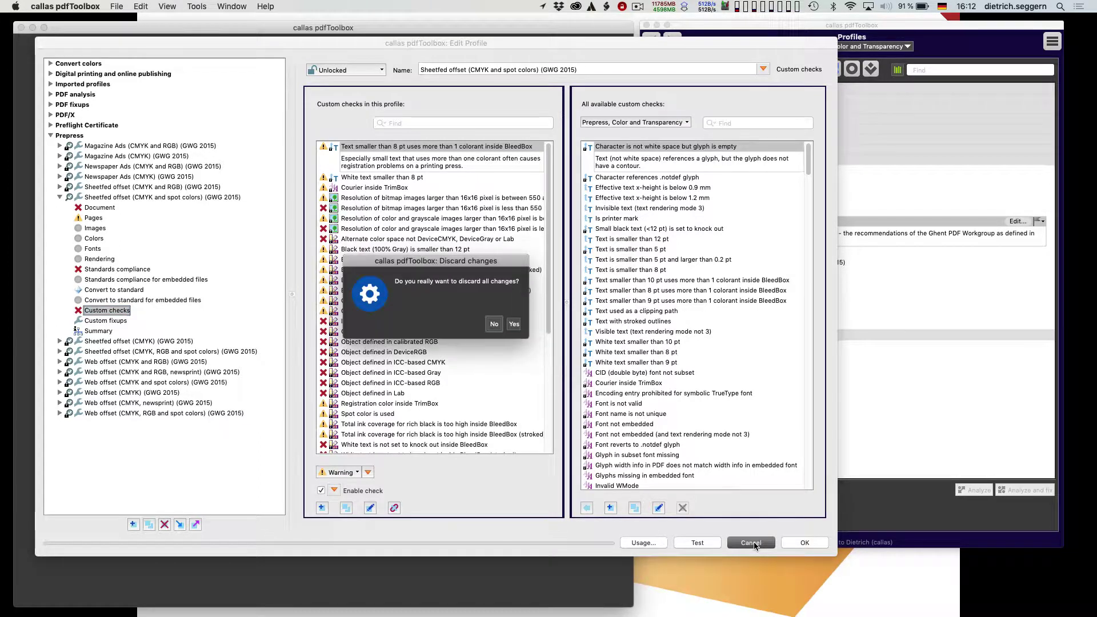
click(513, 325)
key(super+Tab)
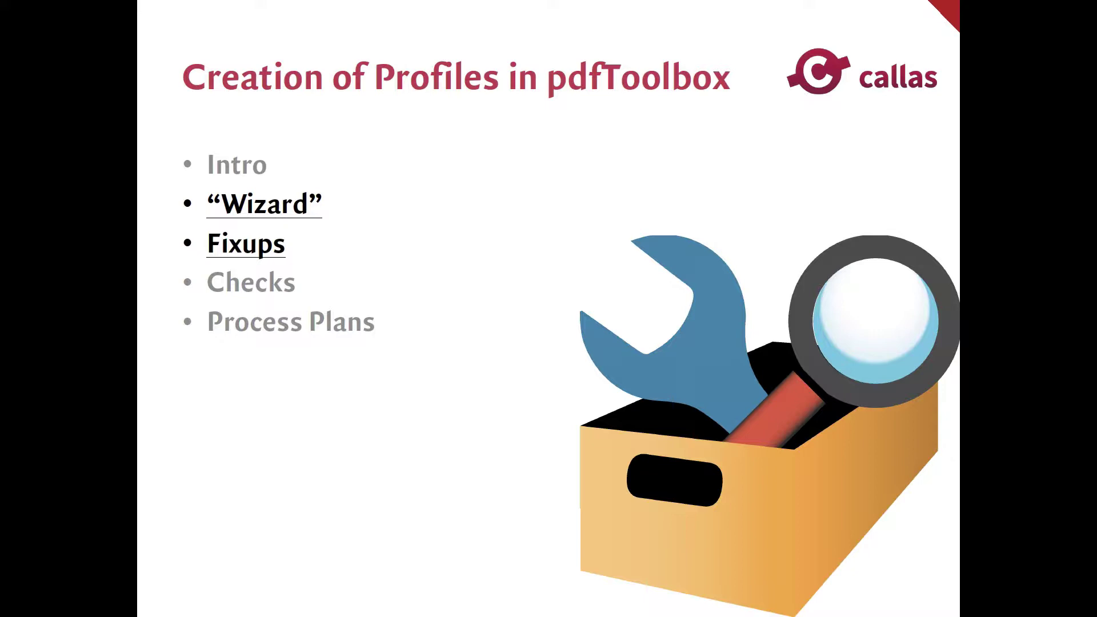
key(Right)
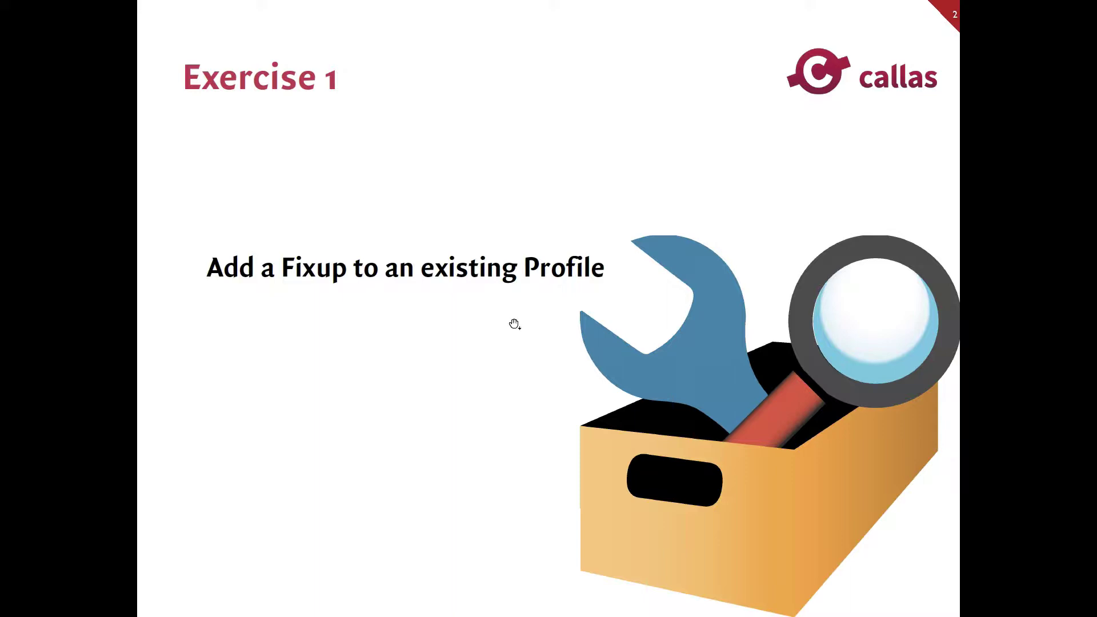
key(super+Tab)
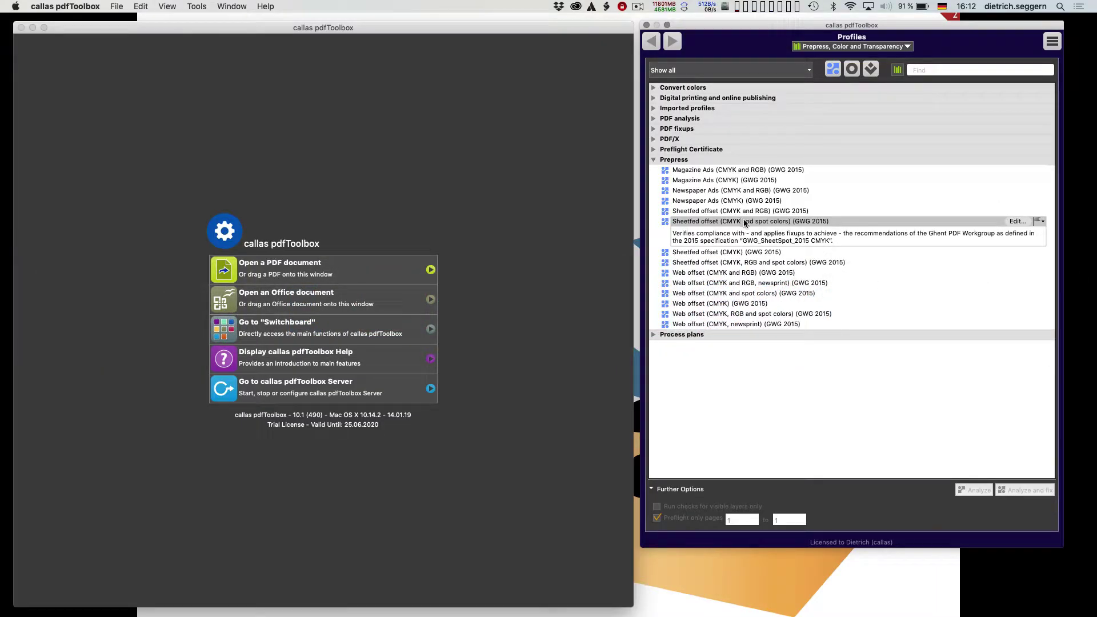
Step: Duplicate the profile "Sheetfed offset (CMYK and spot colors) (GWG 2015)" and replace "Copy 1" in the duplicate's name with "Profile editing video"
click(1053, 42)
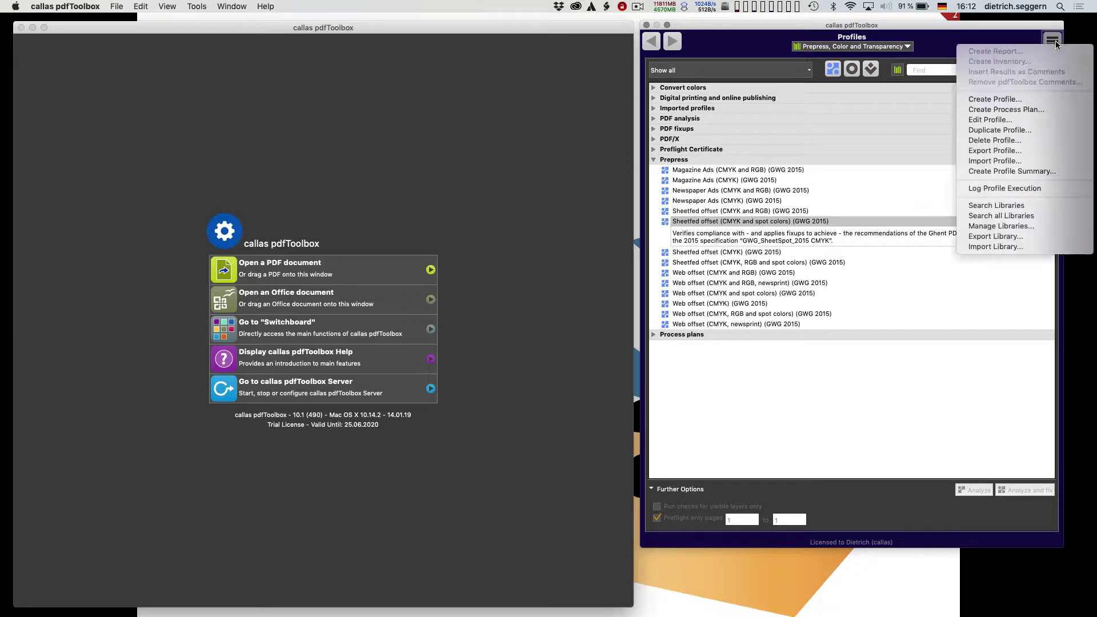
click(1012, 130)
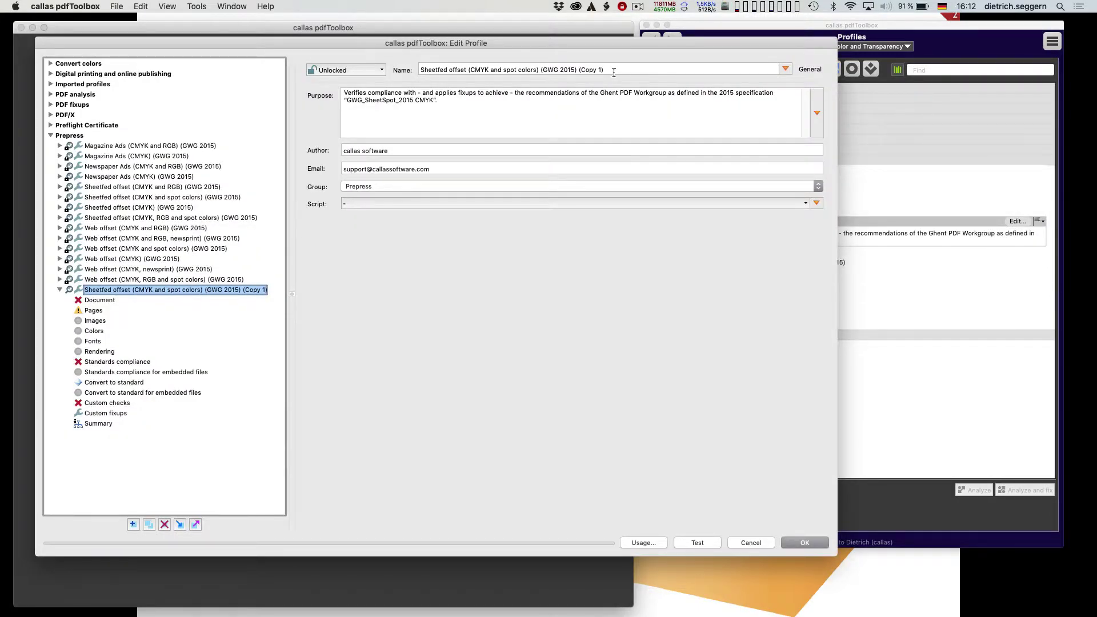
click(613, 71)
key(alt+shift+Left)
key(alt+shift+Left)
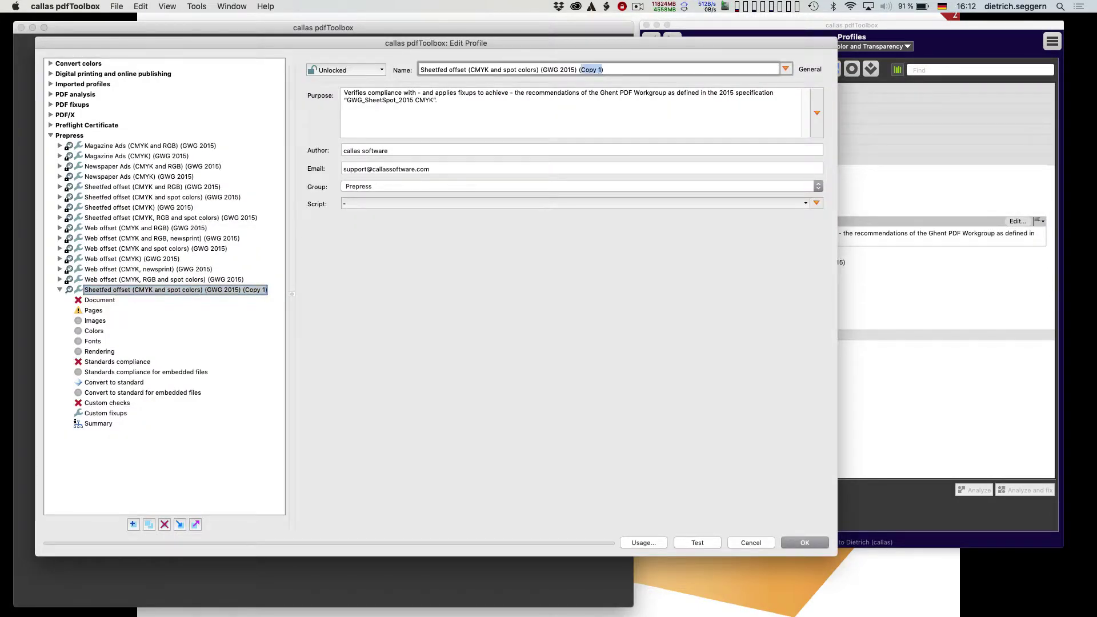
text(Proof)
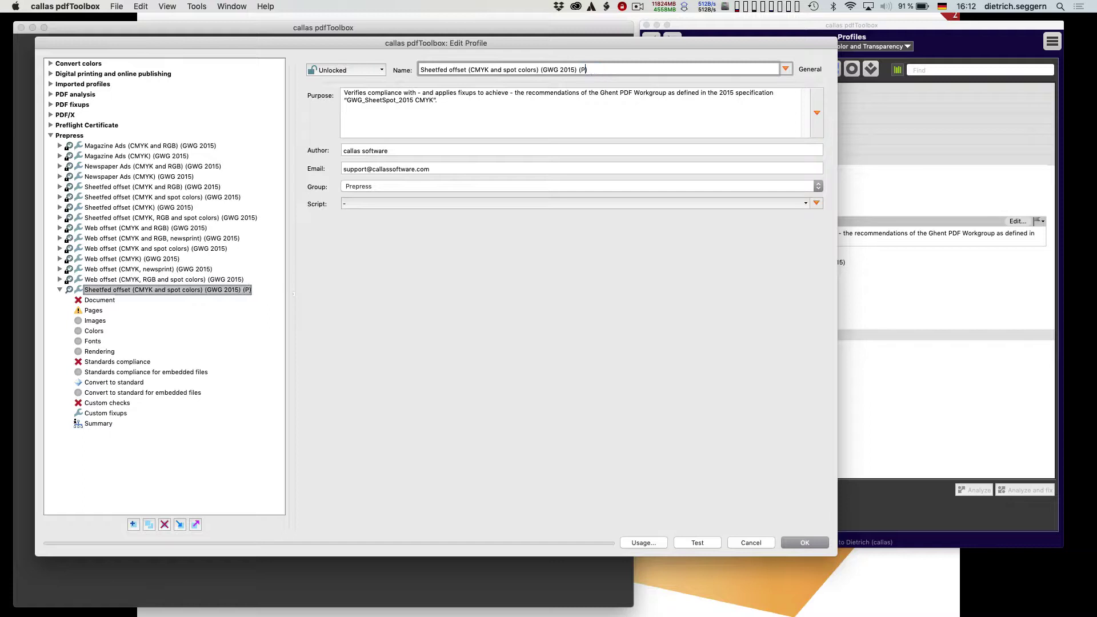
key(BackSpace)
key(BackSpace)
key(BackSpace)
text(ofile editing video)
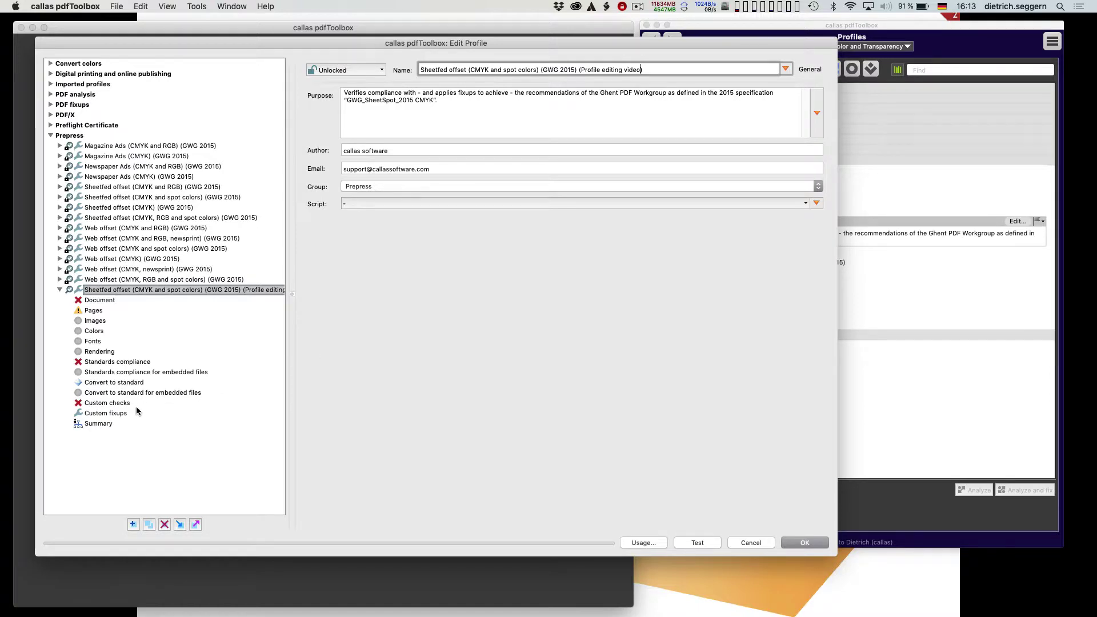
Step: Save the duplicated profile, switch to Finder and open Anzeige_callas.pdf in callas pdfToolbox
click(799, 542)
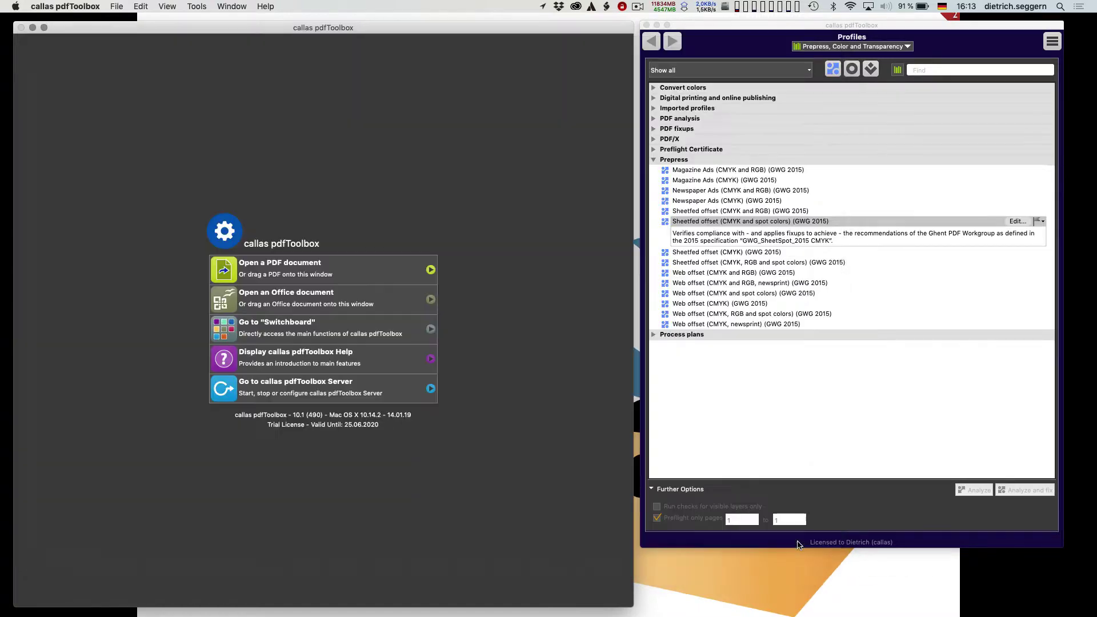
key(super+Tab)
key(super+Tab)
key(super+Tab)
key(super+Tab)
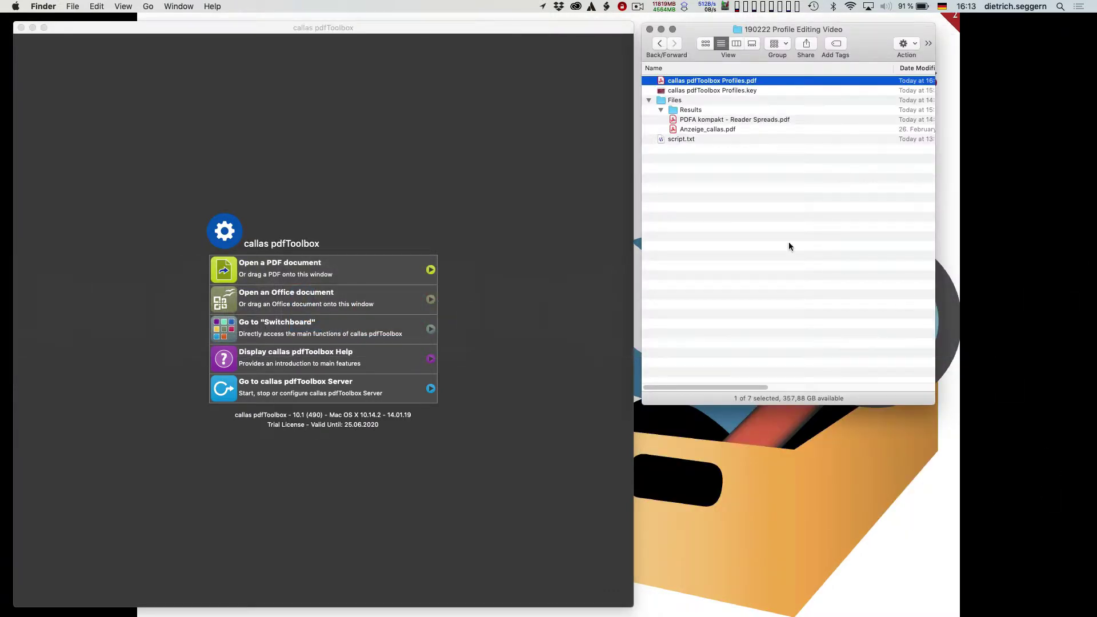
click(788, 245)
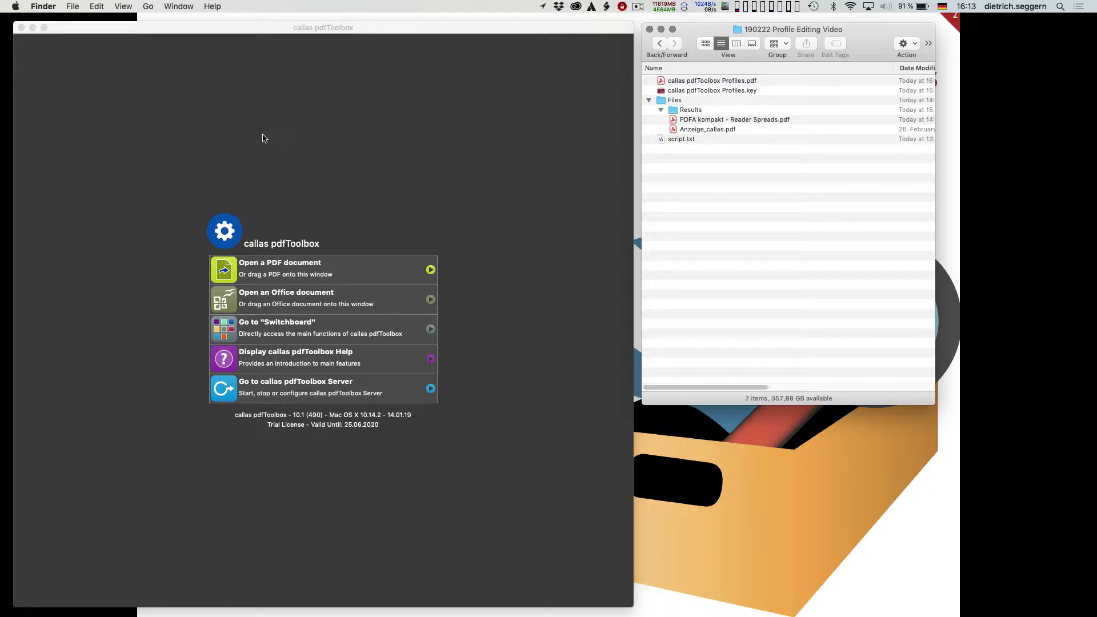
click(90, 186)
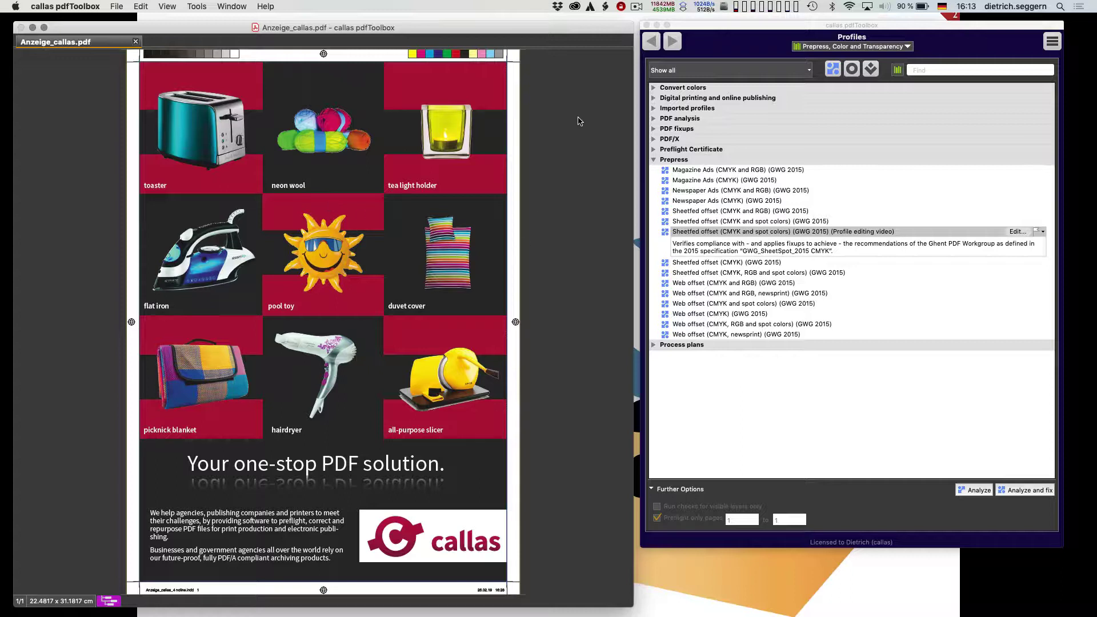
Step: Analyze and fix the PDF with the "(Profile editing video)" profile, saving it in the Results folder, and view the image resolution warning
click(830, 237)
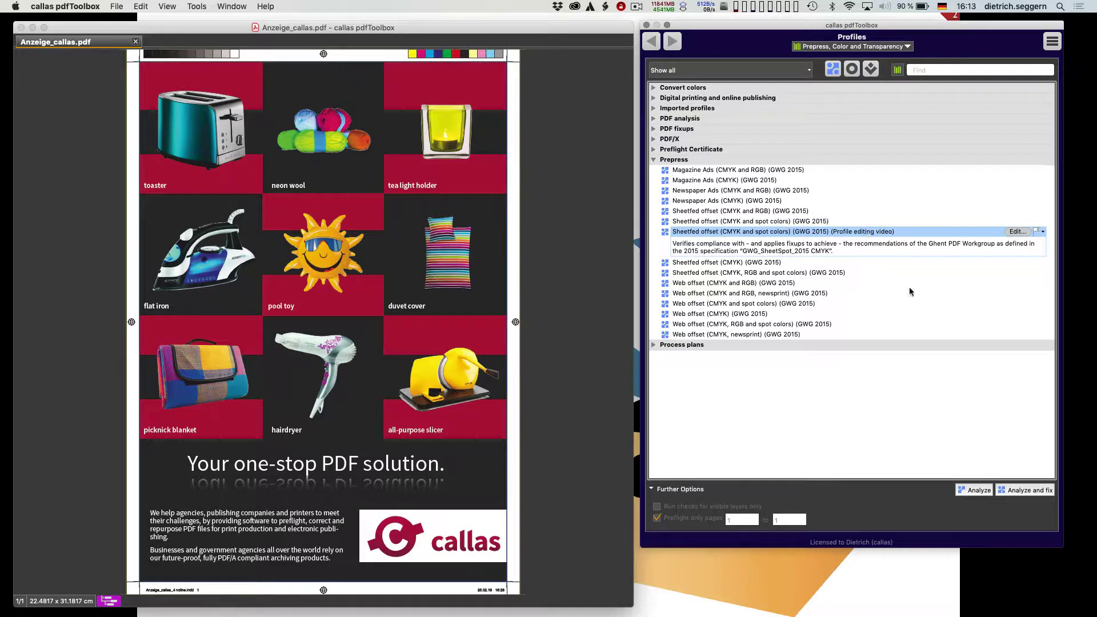
click(1026, 491)
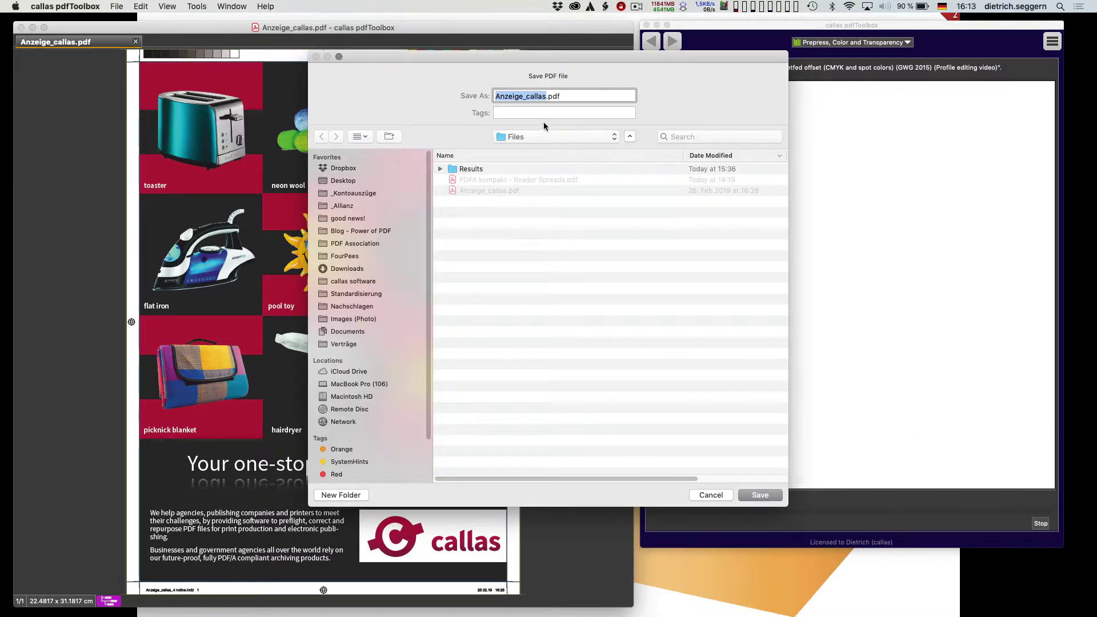
double_click(468, 170)
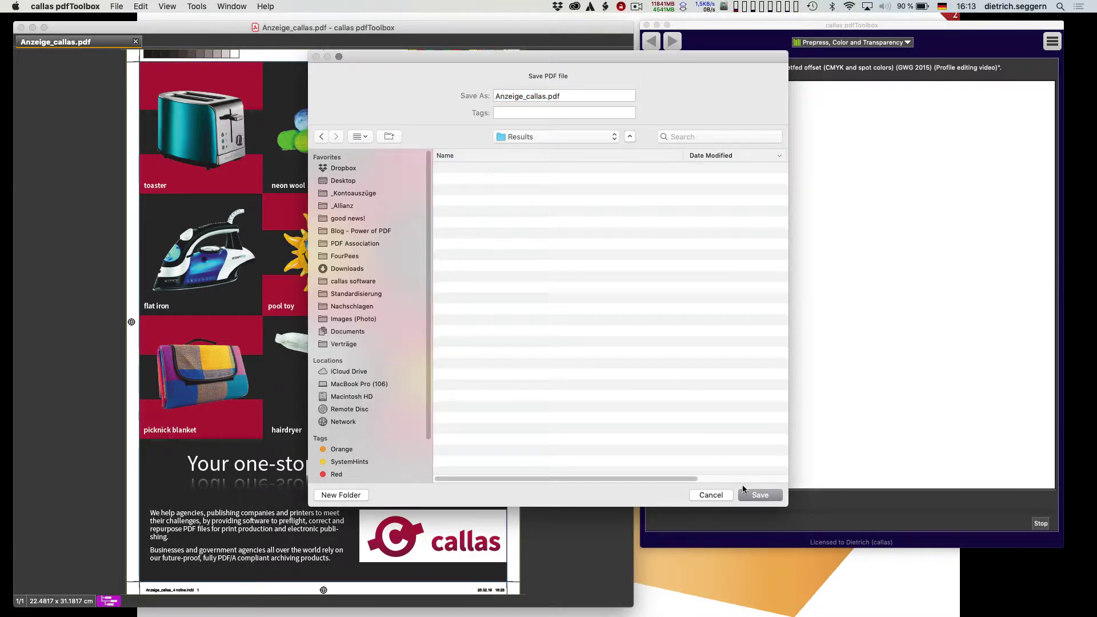
click(761, 495)
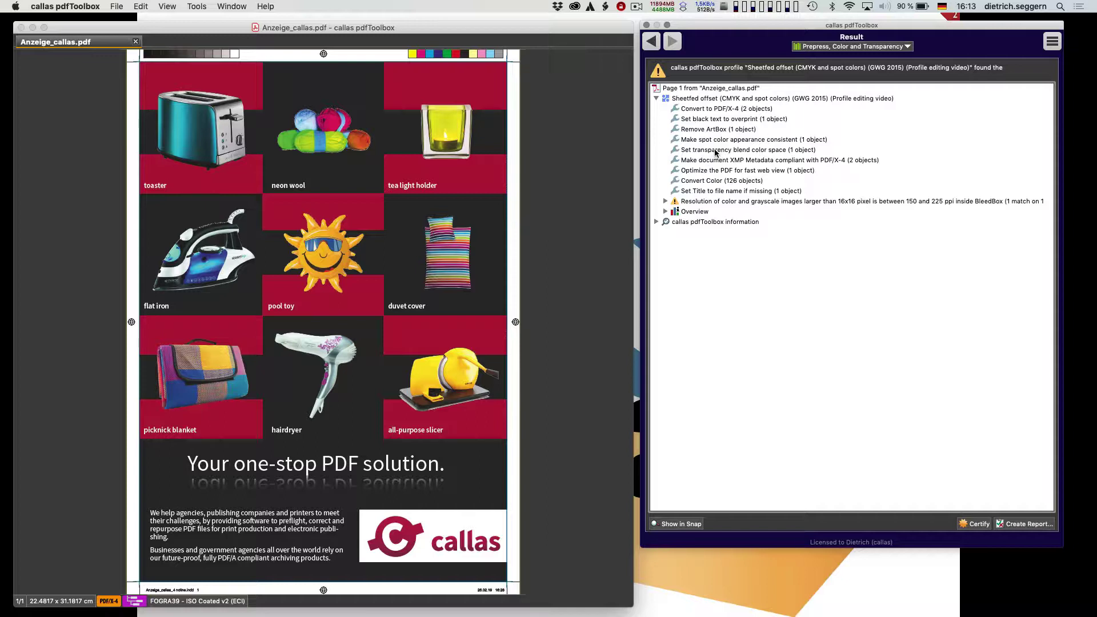
click(697, 202)
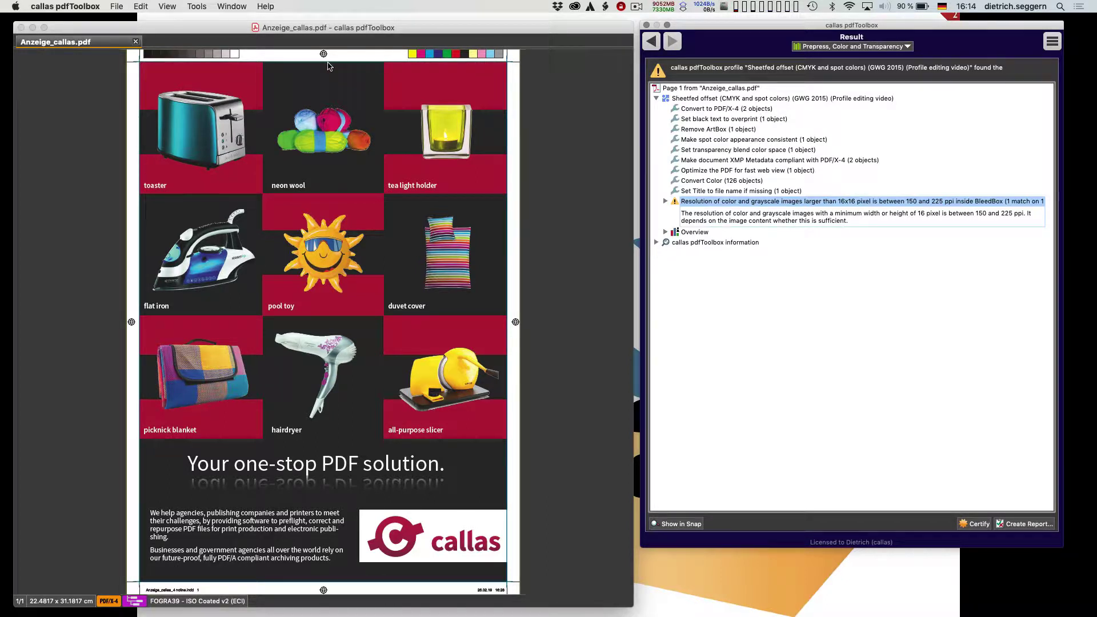
Step: Open the "(Profile editing video)" profile for editing and search all available custom fixups for "bleed"
click(652, 42)
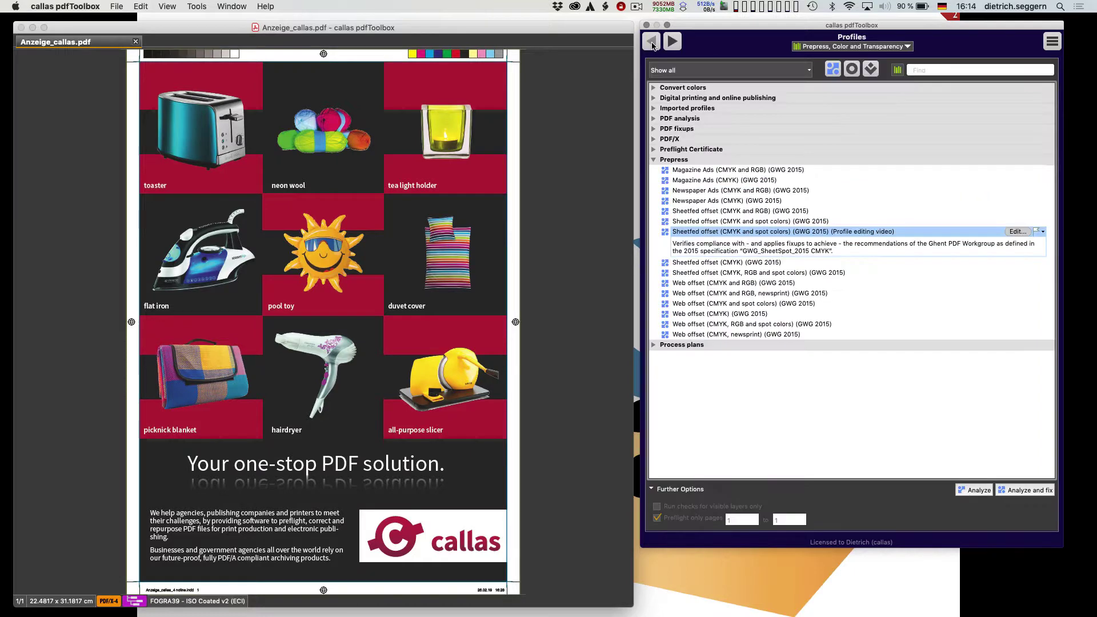
click(1016, 232)
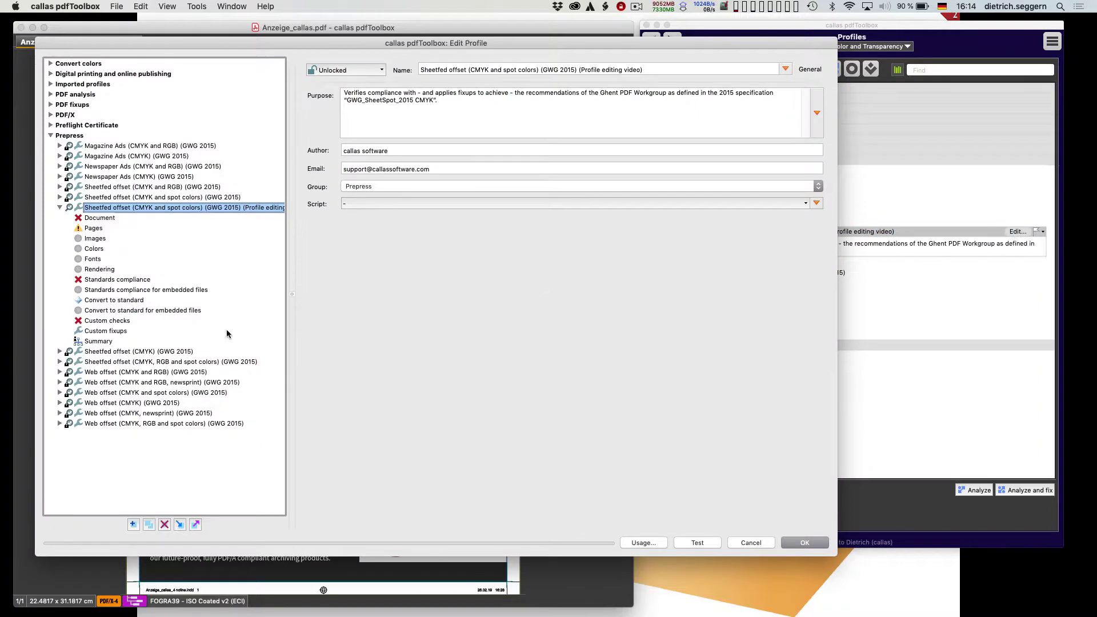
click(128, 333)
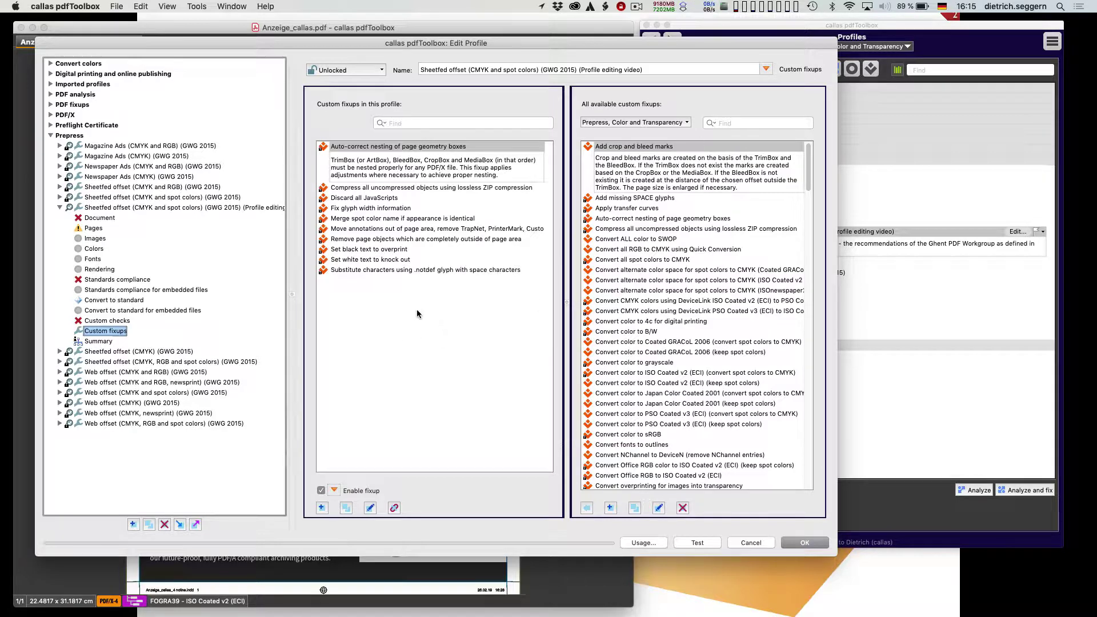
click(738, 124)
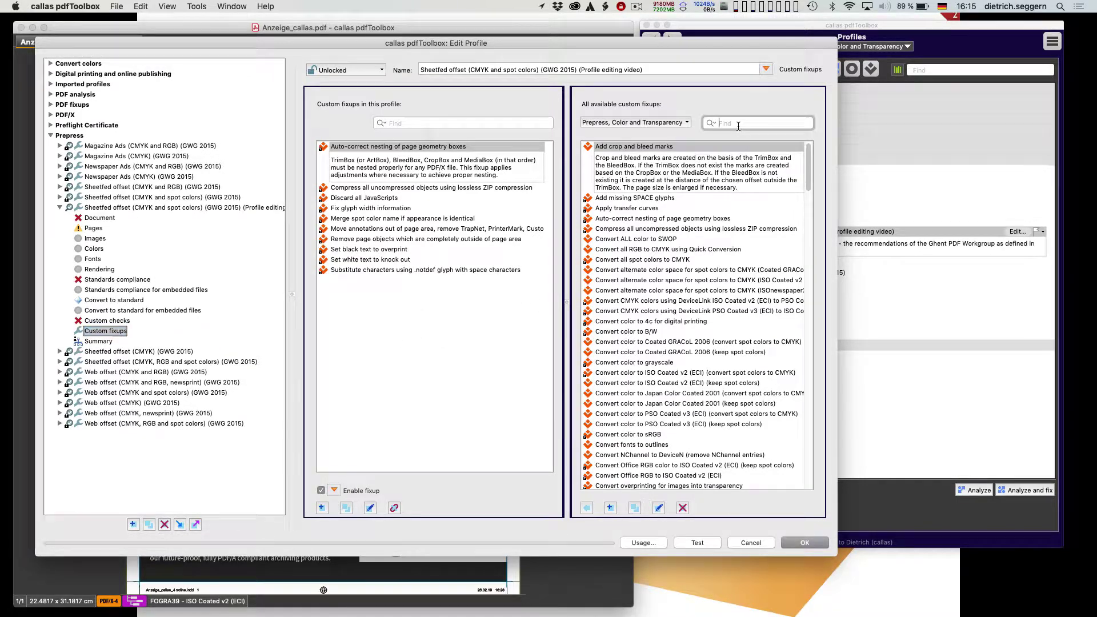
text(bleed)
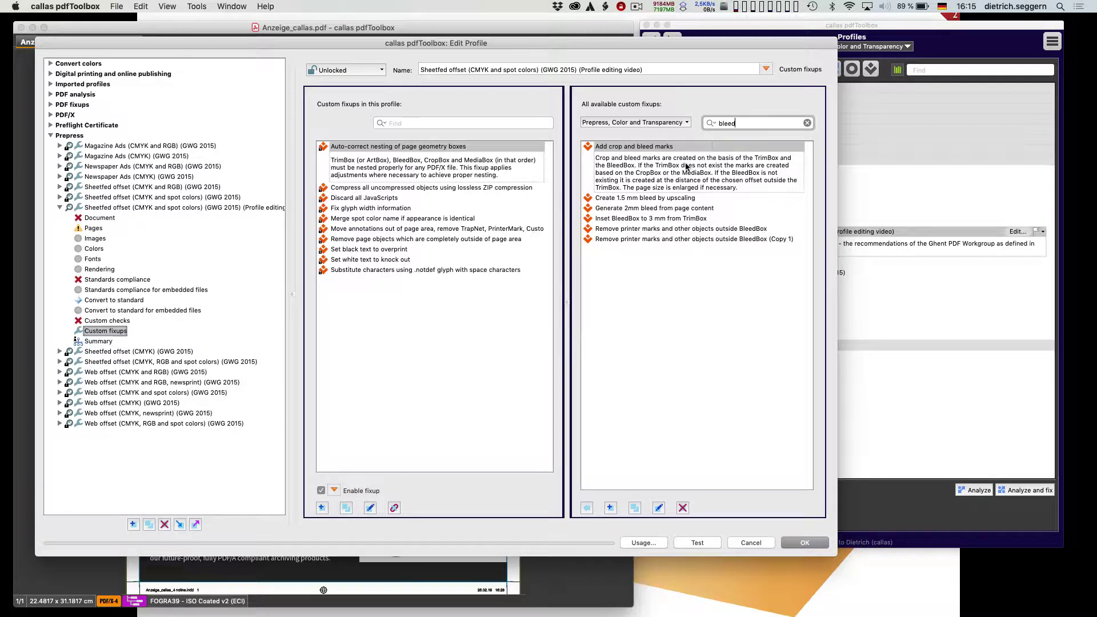
Step: Set the method of "Generate 2mm bleed from page content" to "Mirror as image (edges and corners)", and save the profile with this fixup added
click(653, 209)
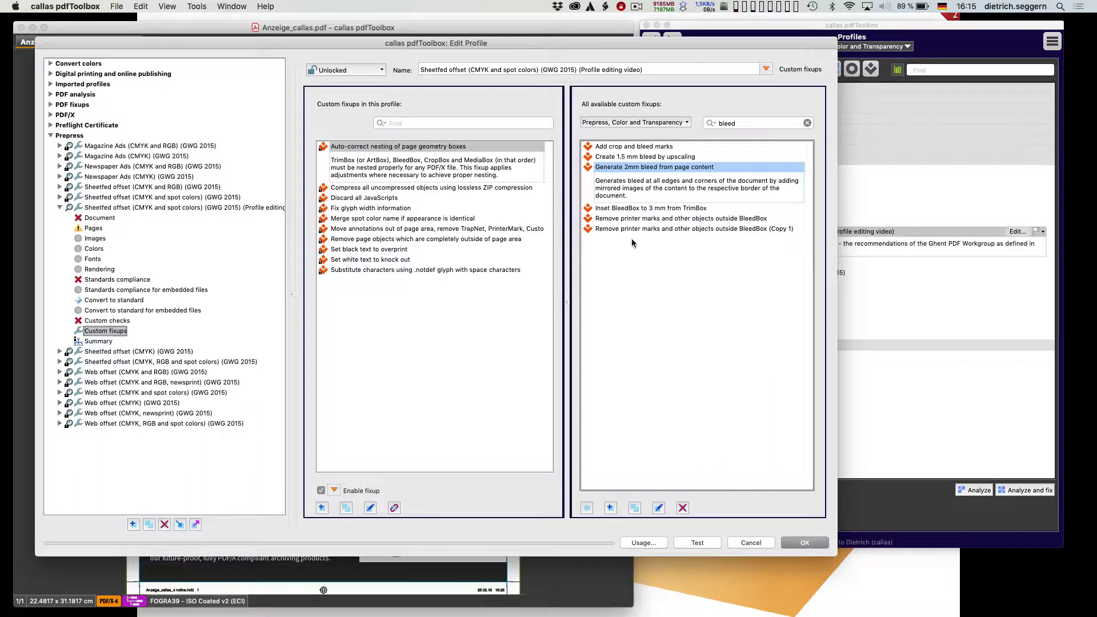
click(659, 508)
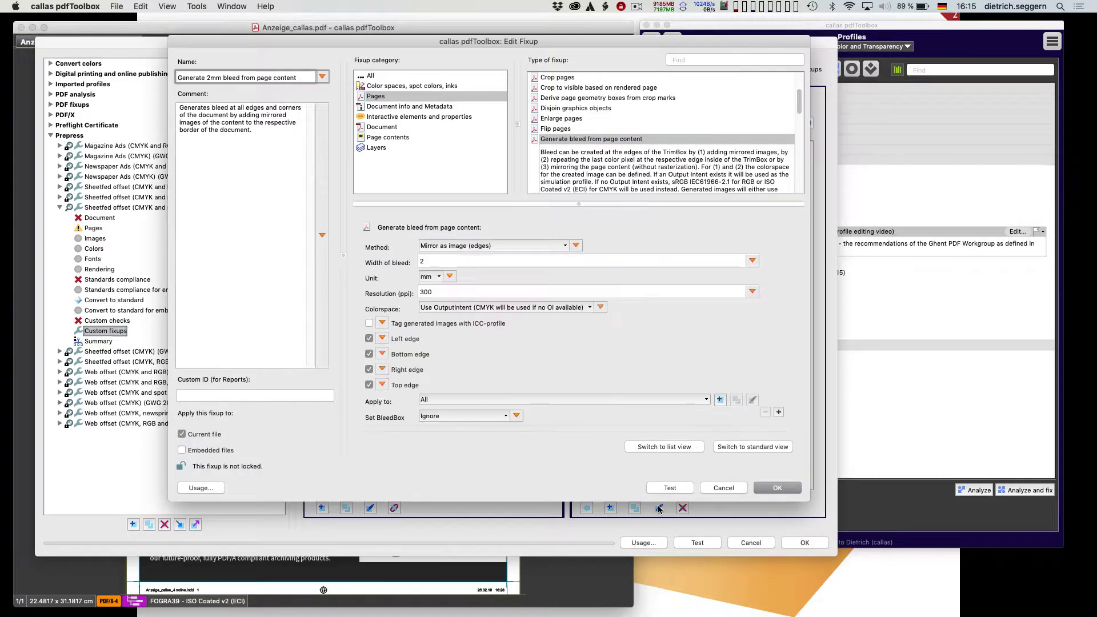
click(452, 246)
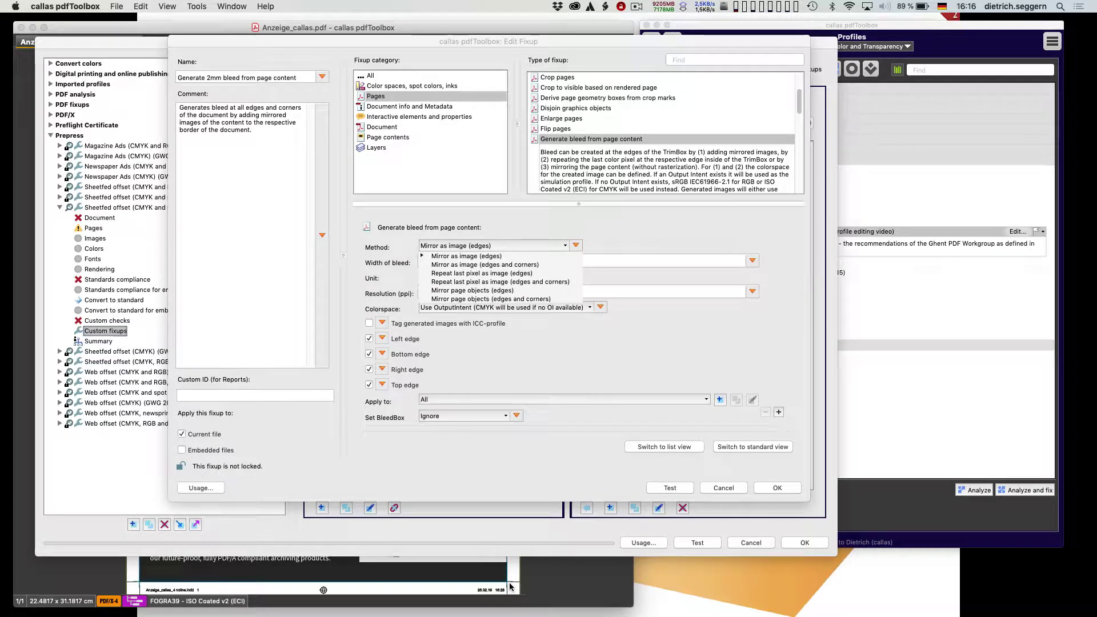
click(497, 265)
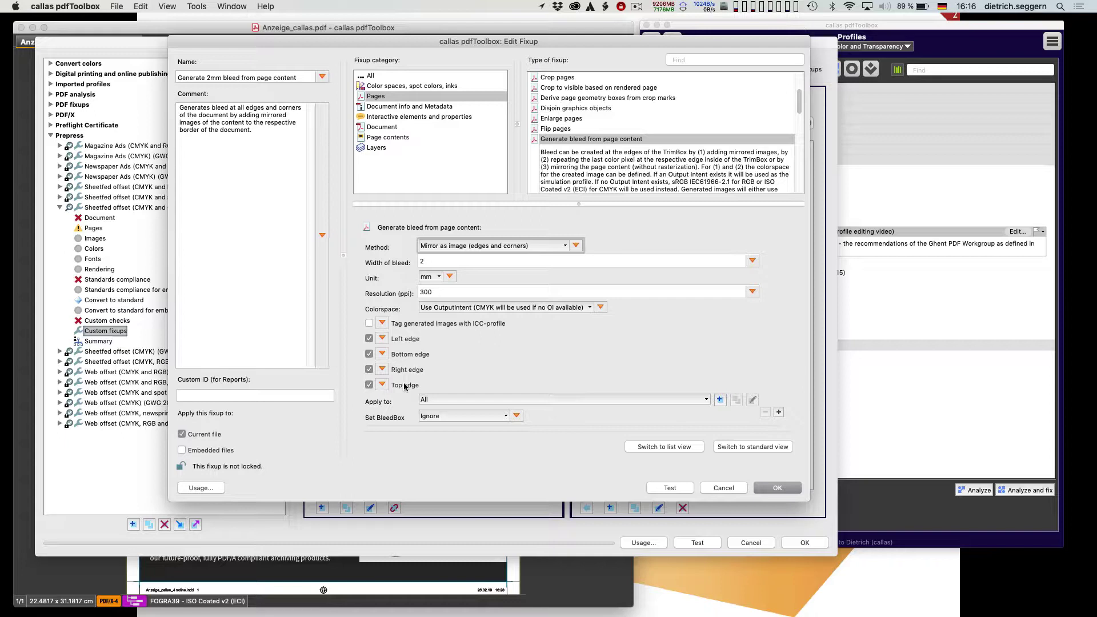
click(772, 490)
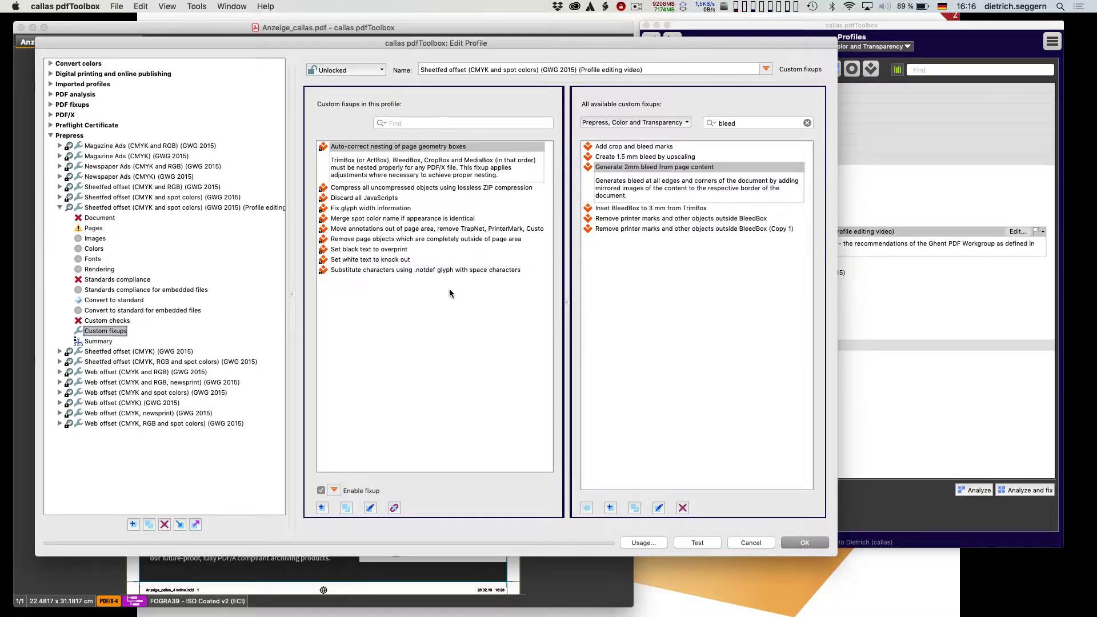
click(587, 508)
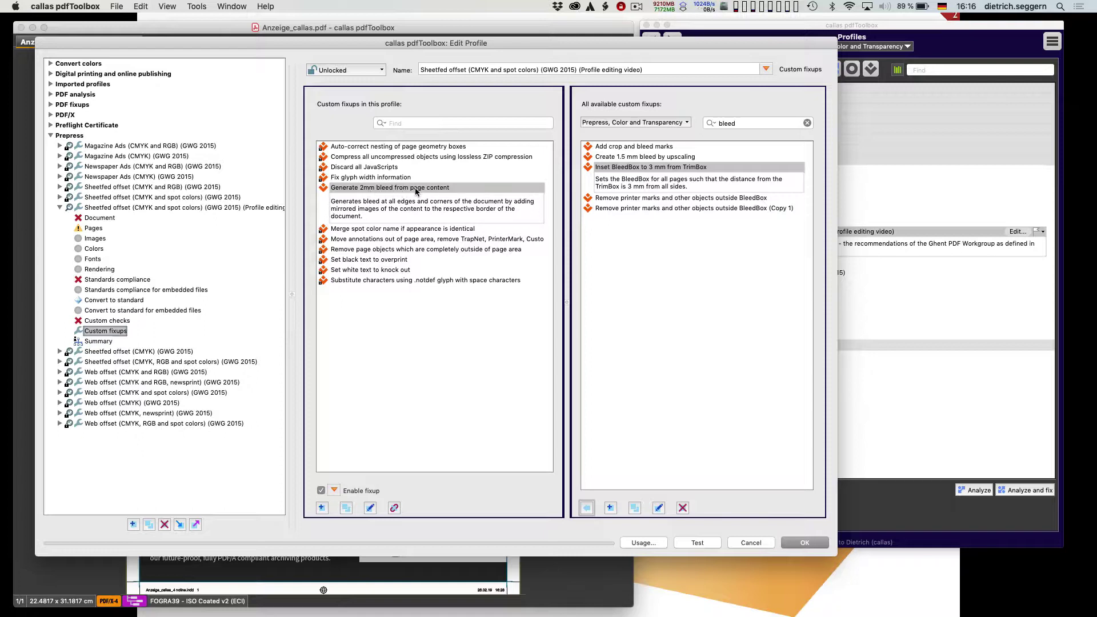
click(805, 544)
Step: Analyze and fix the PDF with the extended profile, saving the result as Anzeige_callas-1.pdf in the Results folder
click(1025, 490)
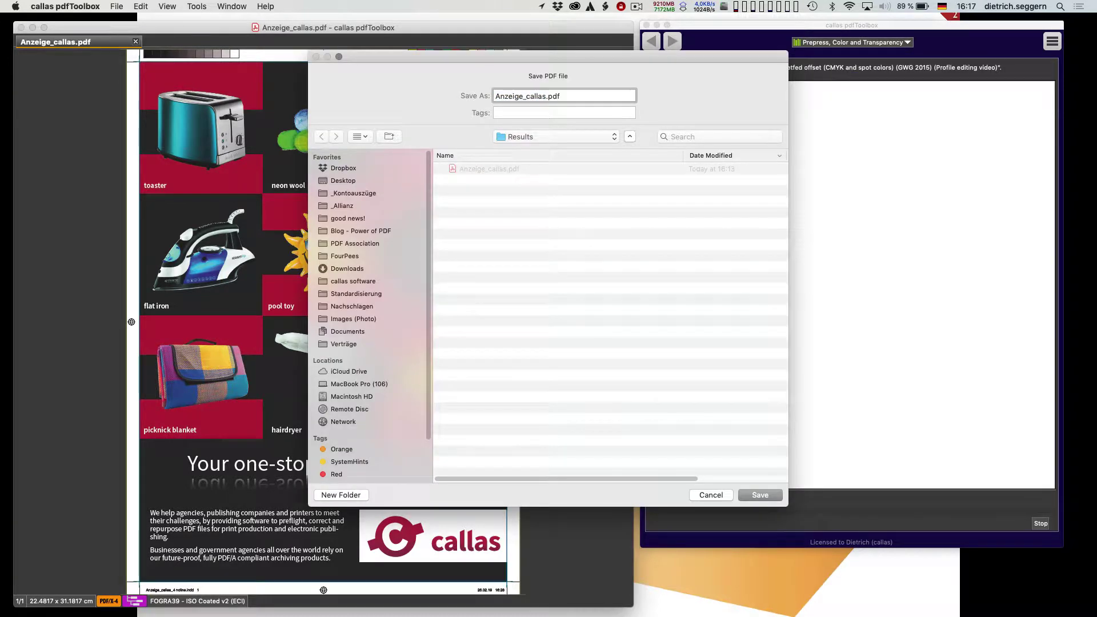
text(-1)
key(Return)
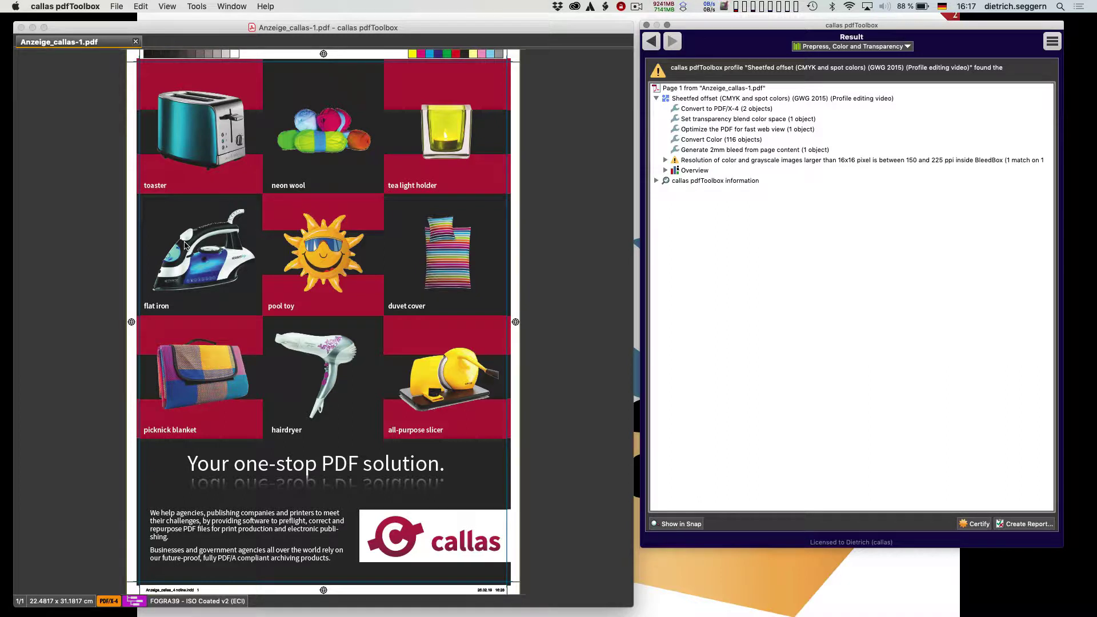
click(752, 583)
key(Left)
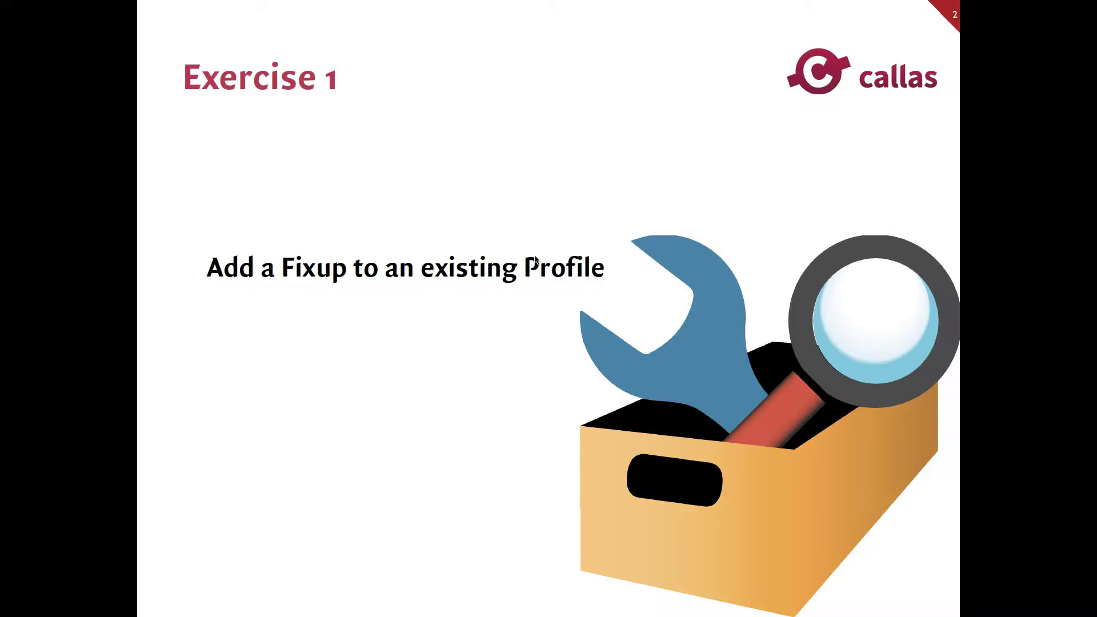
key(Right)
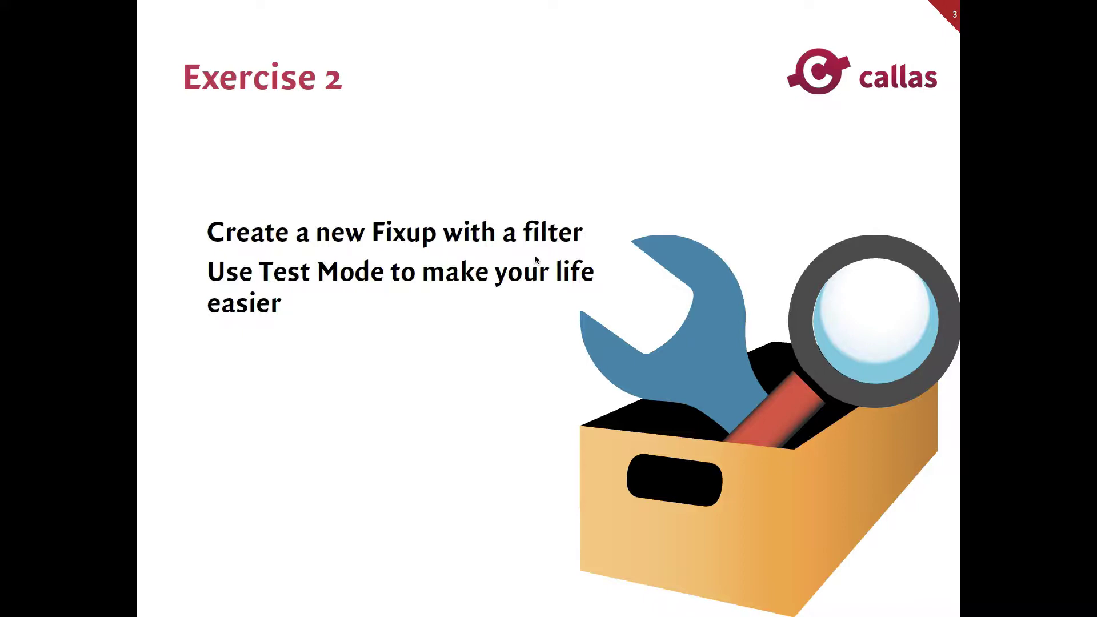
key(super+Tab)
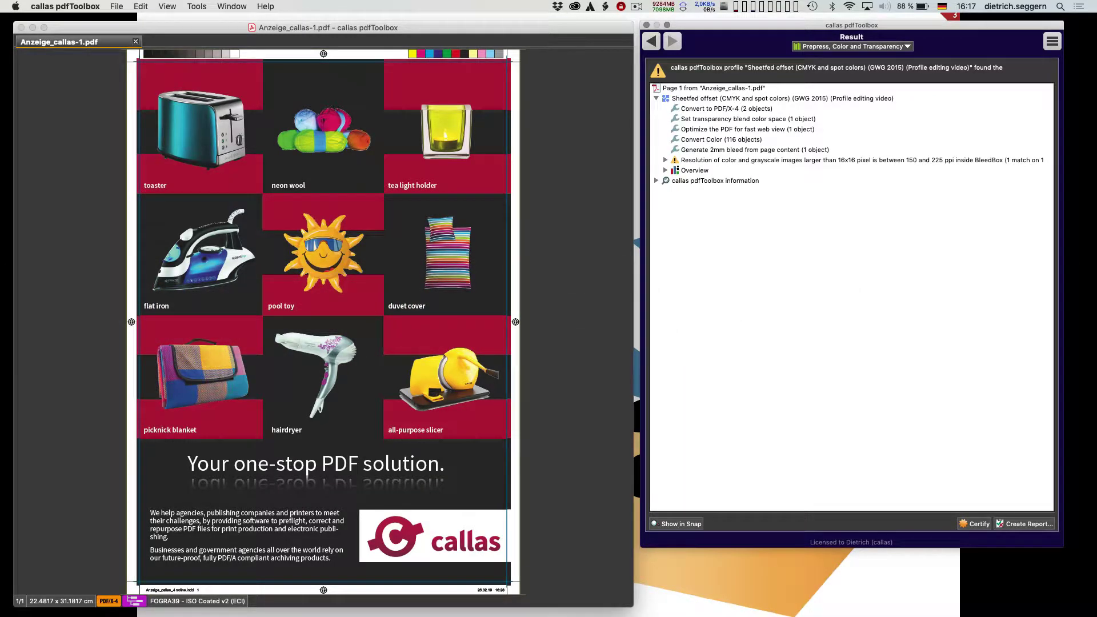
Step: Expand the image resolution warning, locate the affected image on the page, and inspect it in the Snap View before closing that view
click(832, 161)
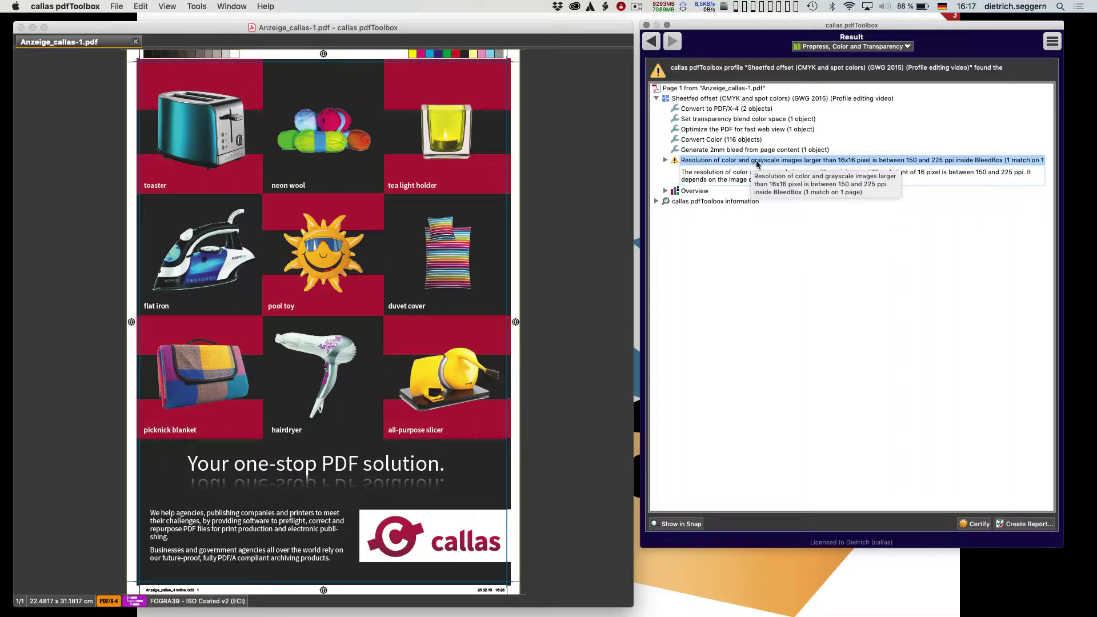
click(666, 161)
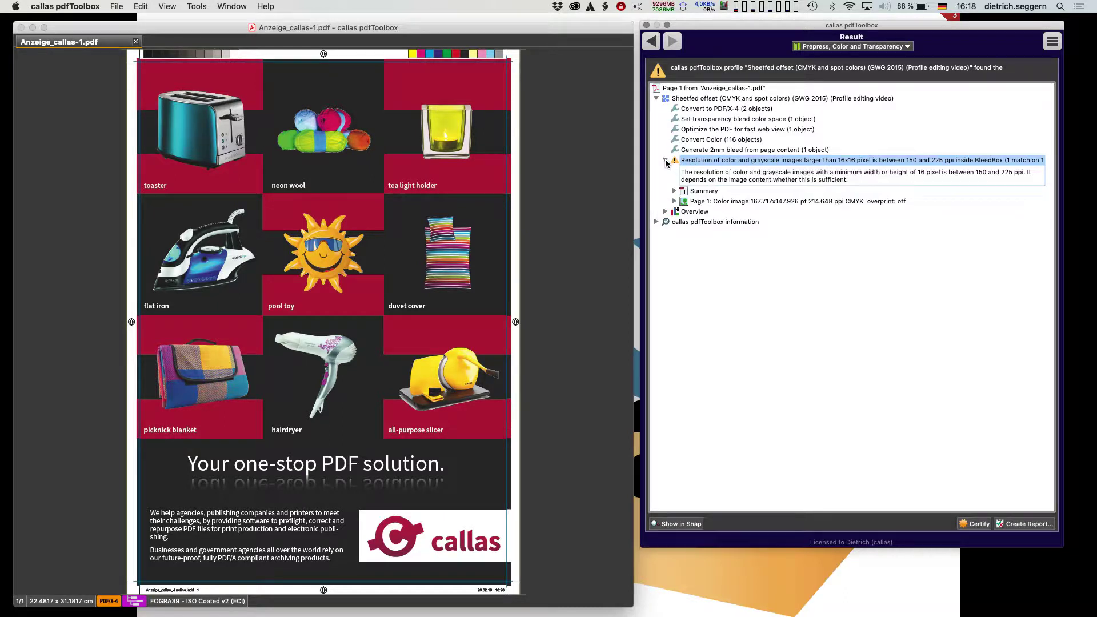
click(768, 163)
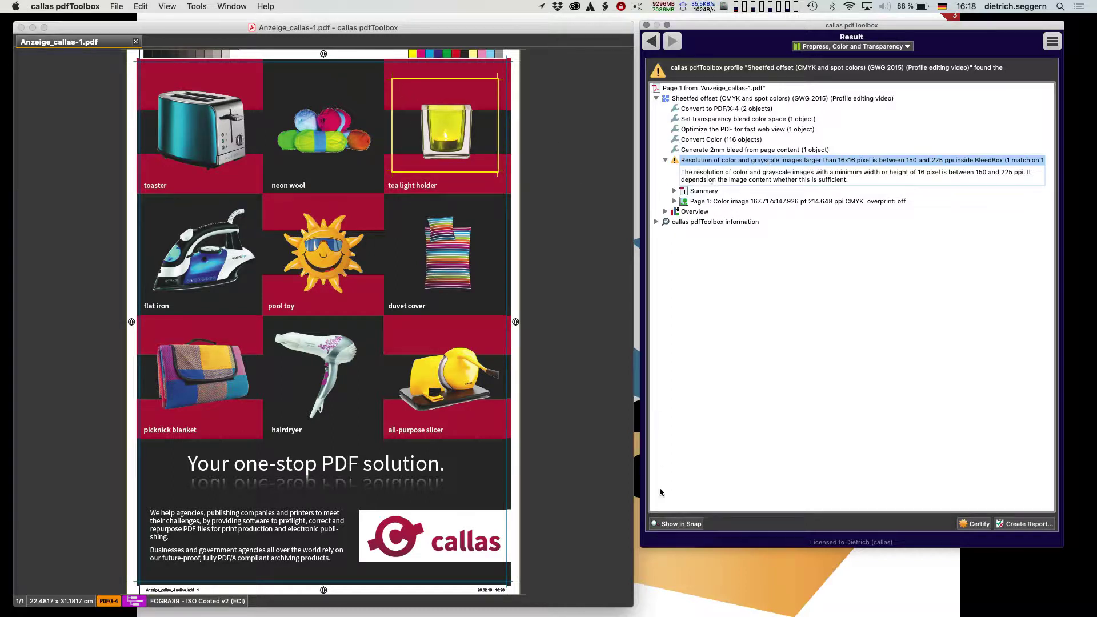
click(687, 525)
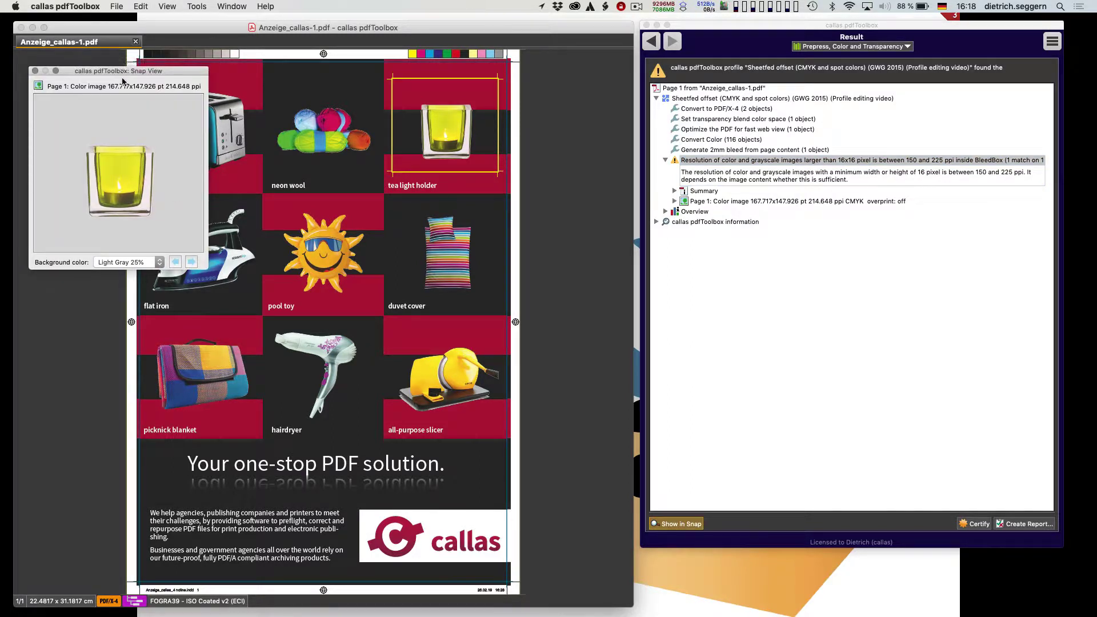
drag(120, 72, 138, 161)
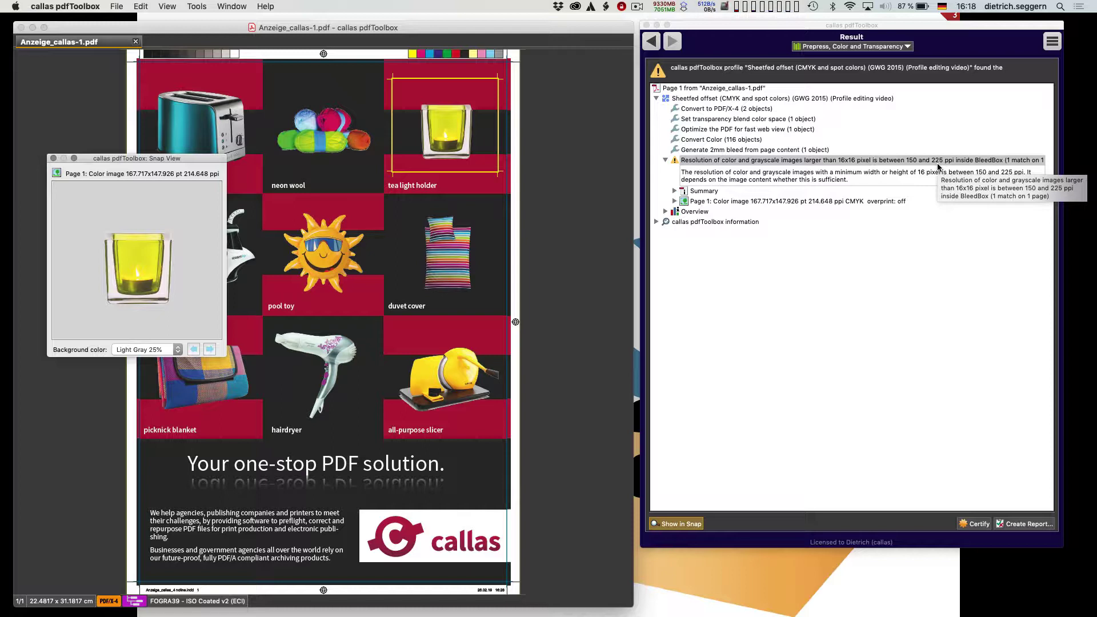
click(53, 158)
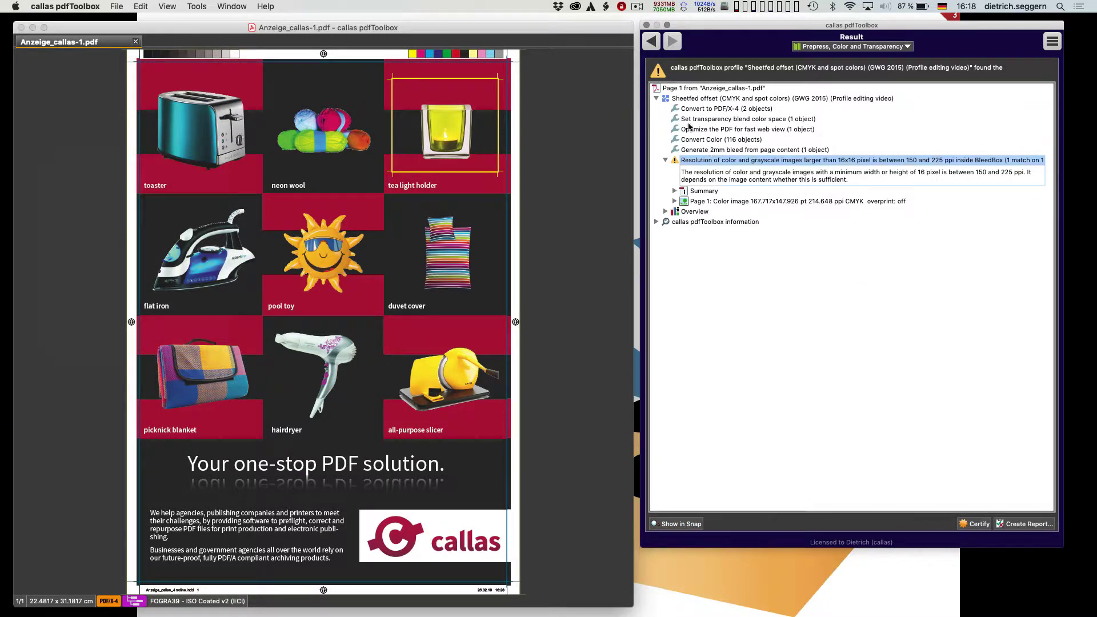
Step: Open the "(Profile editing video)" profile for editing and search all available custom fixups for "sample"
click(650, 42)
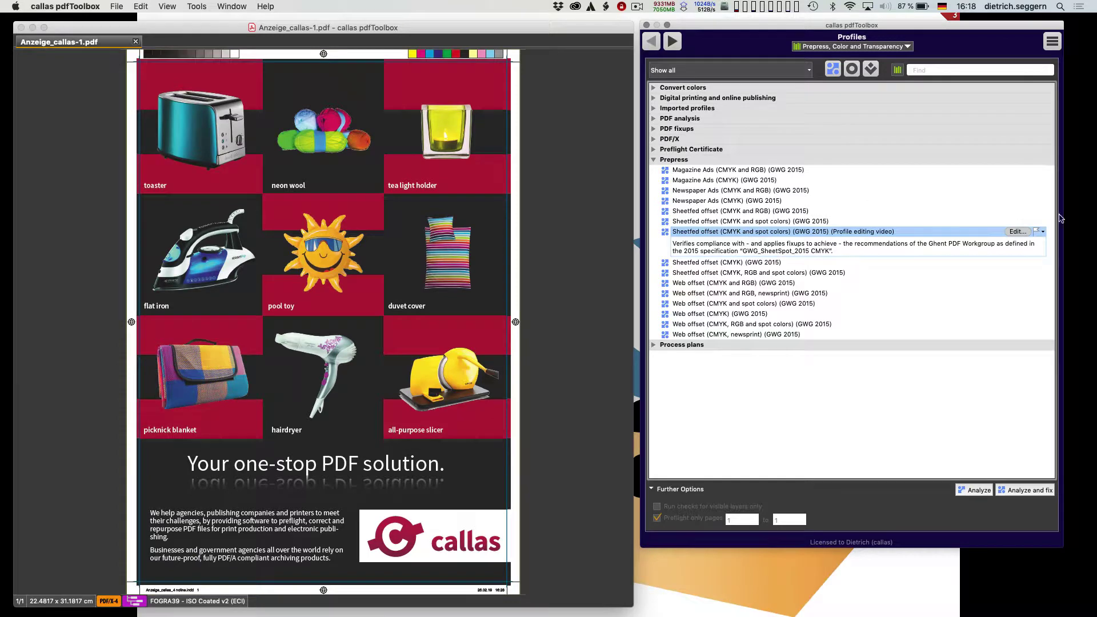
click(1016, 232)
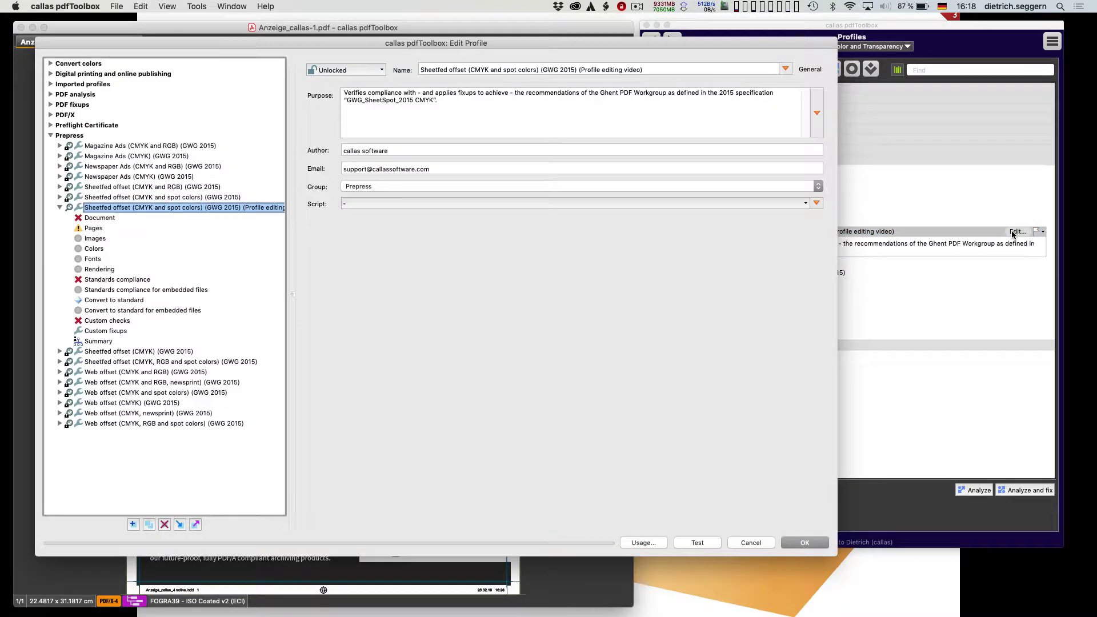
click(105, 331)
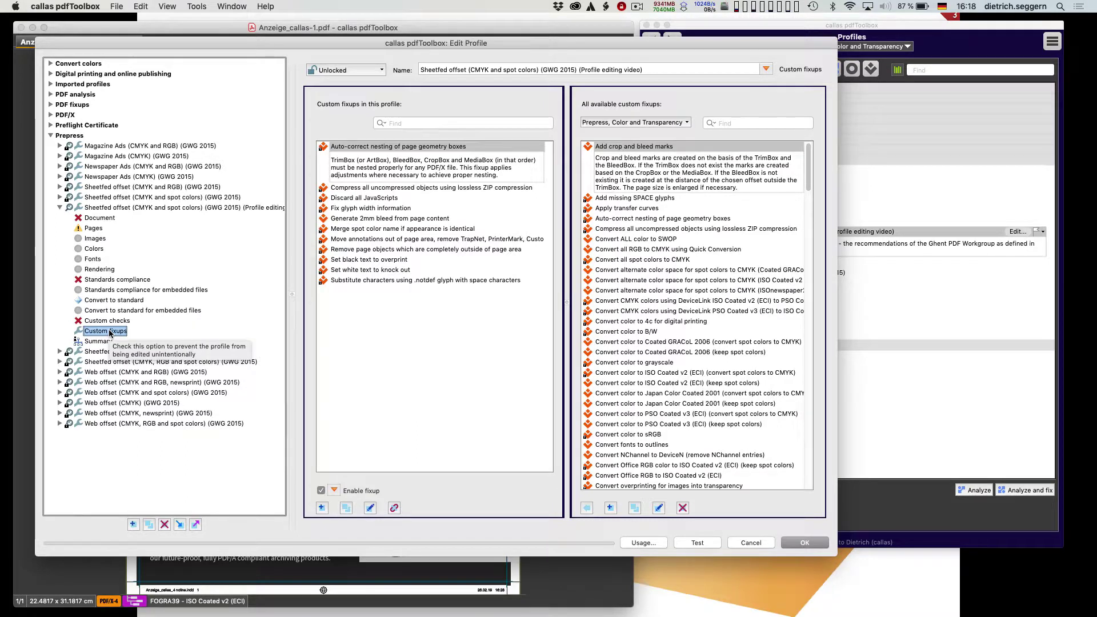
click(756, 123)
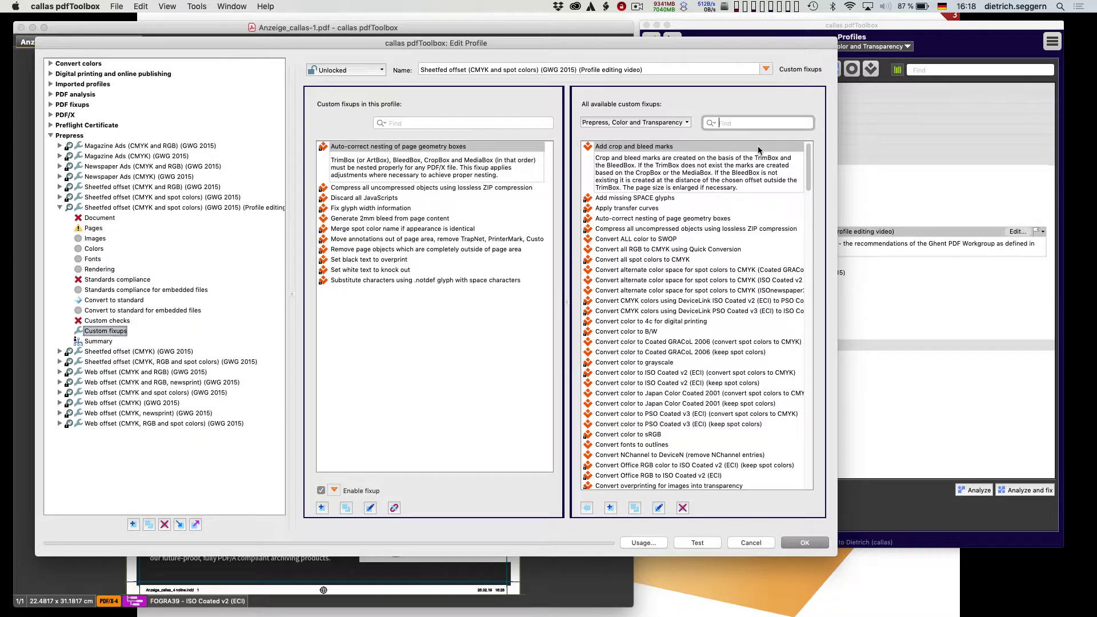
text(s)
key(BackSpace)
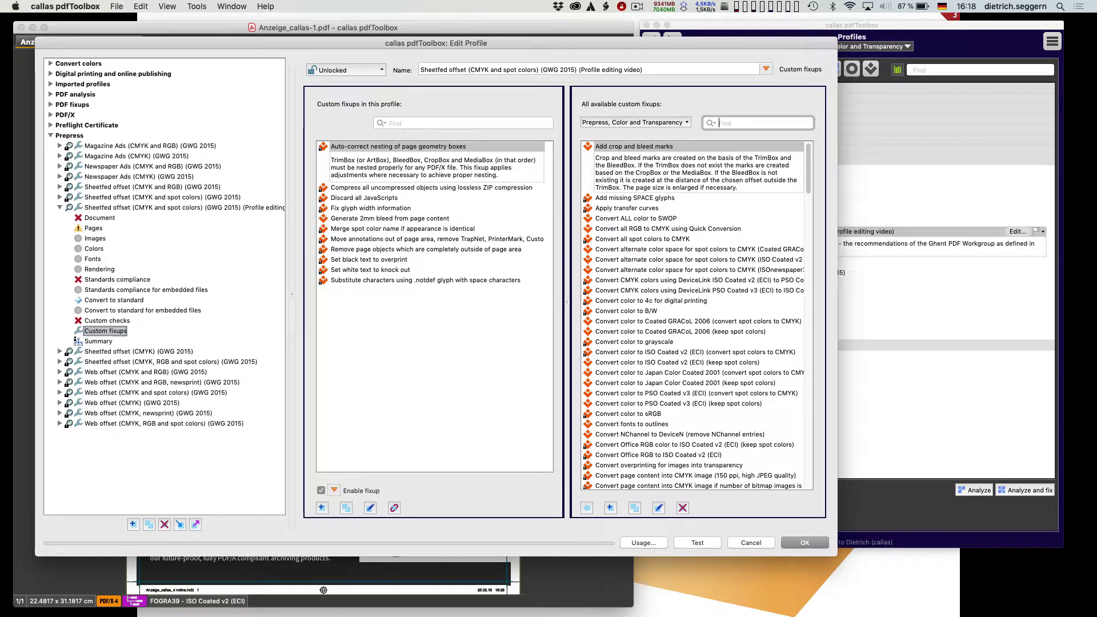
text(sample)
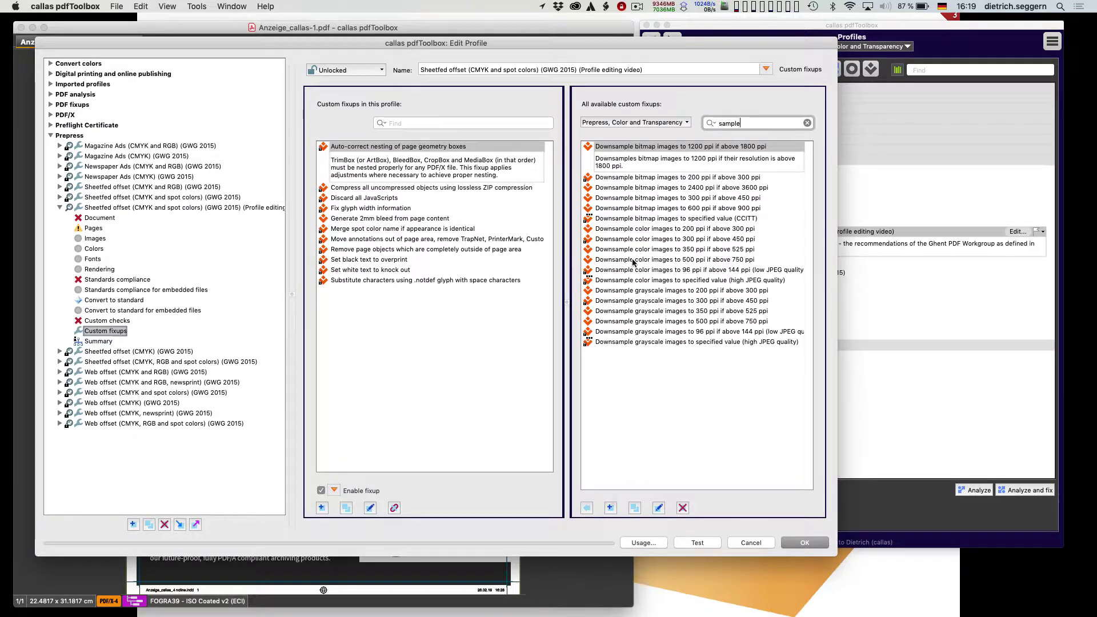
Step: Duplicate the "Downsample color images to 200 ppi if above 300 ppi" fixup, setting its target to 225 and its threshold to 200 pixels/inch
click(633, 231)
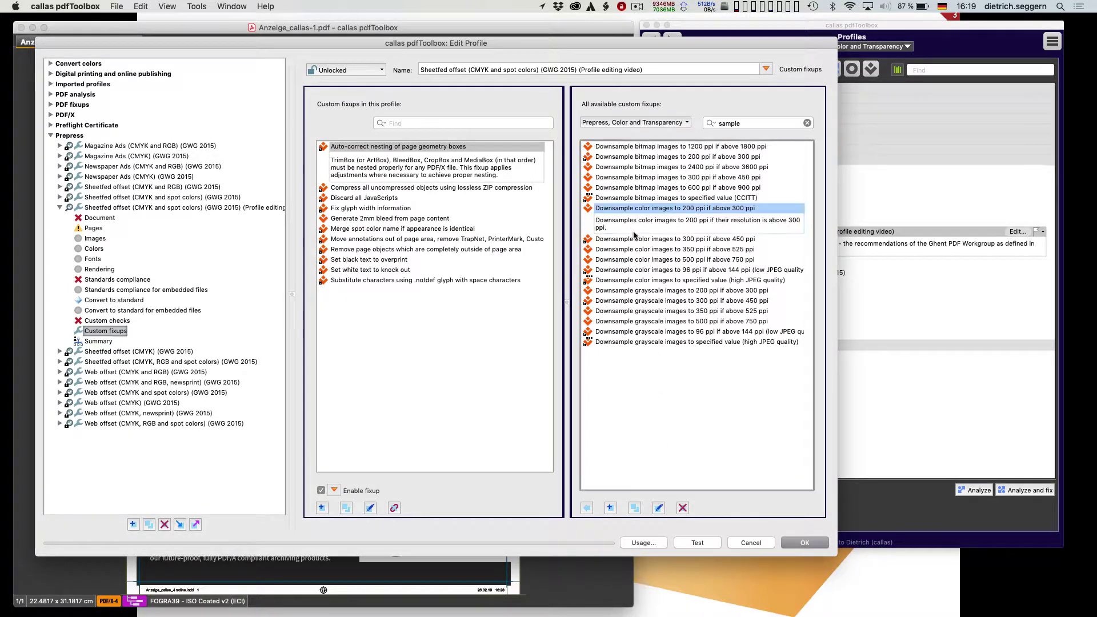
click(634, 507)
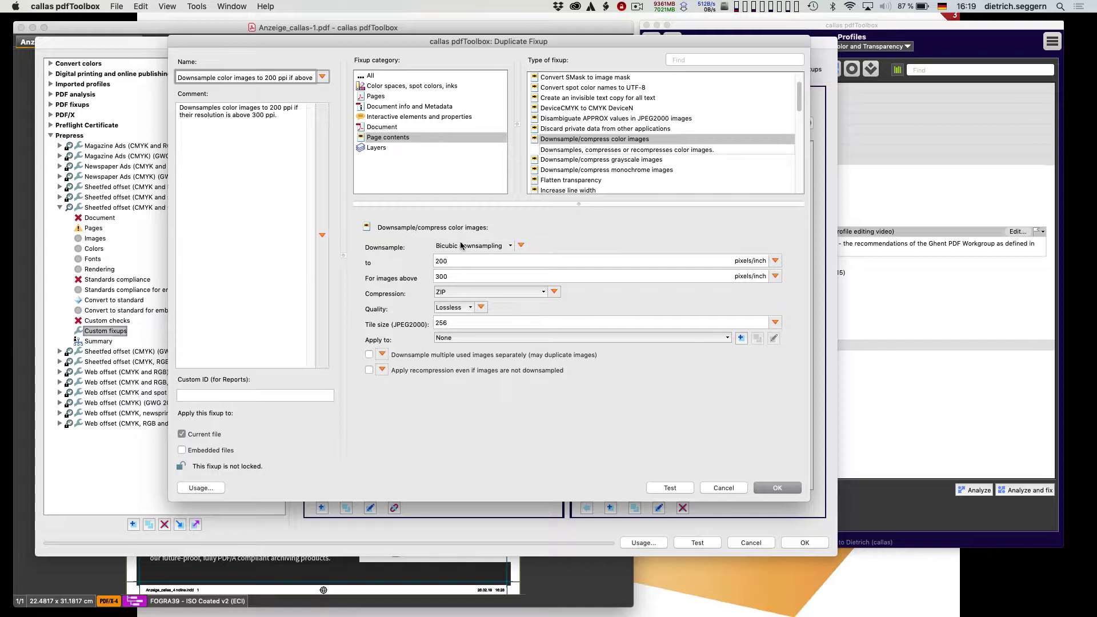
click(455, 261)
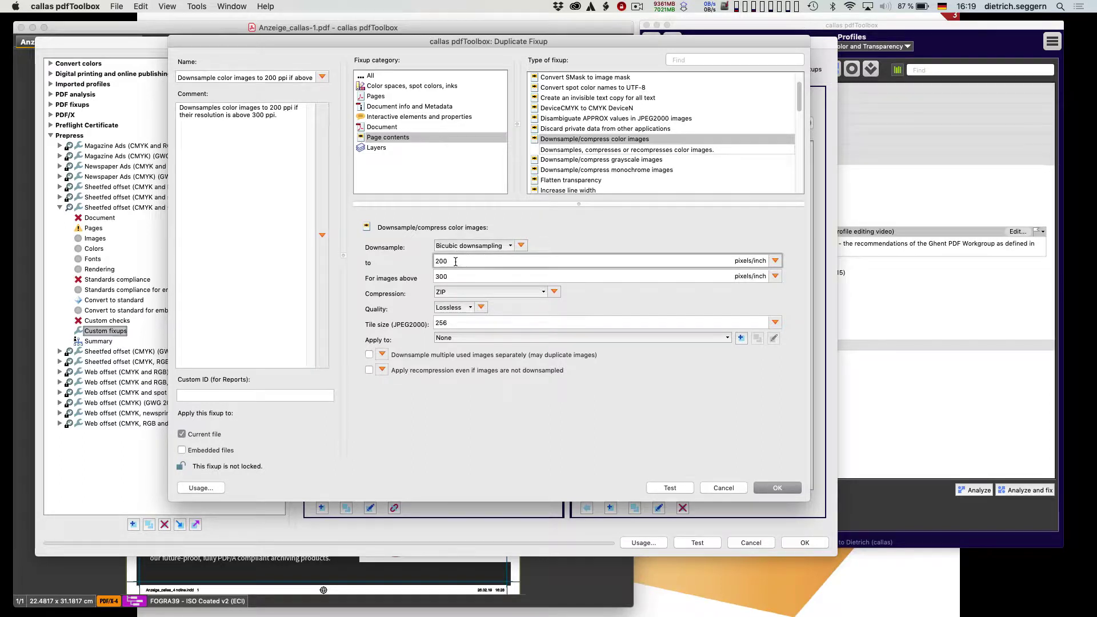
double_click(455, 261)
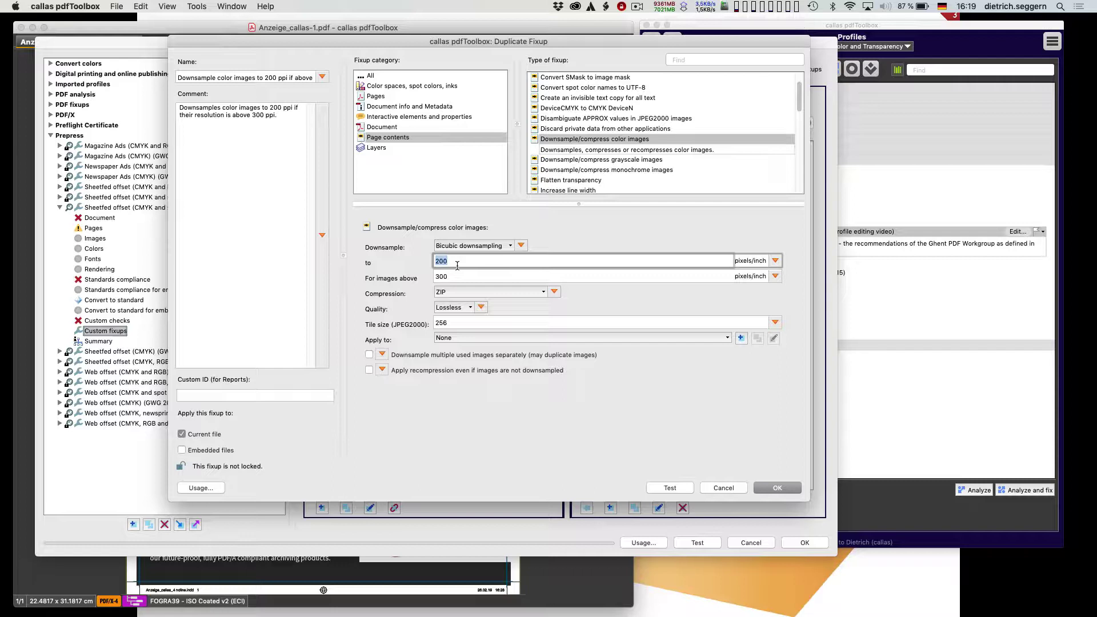
text(225)
double_click(455, 277)
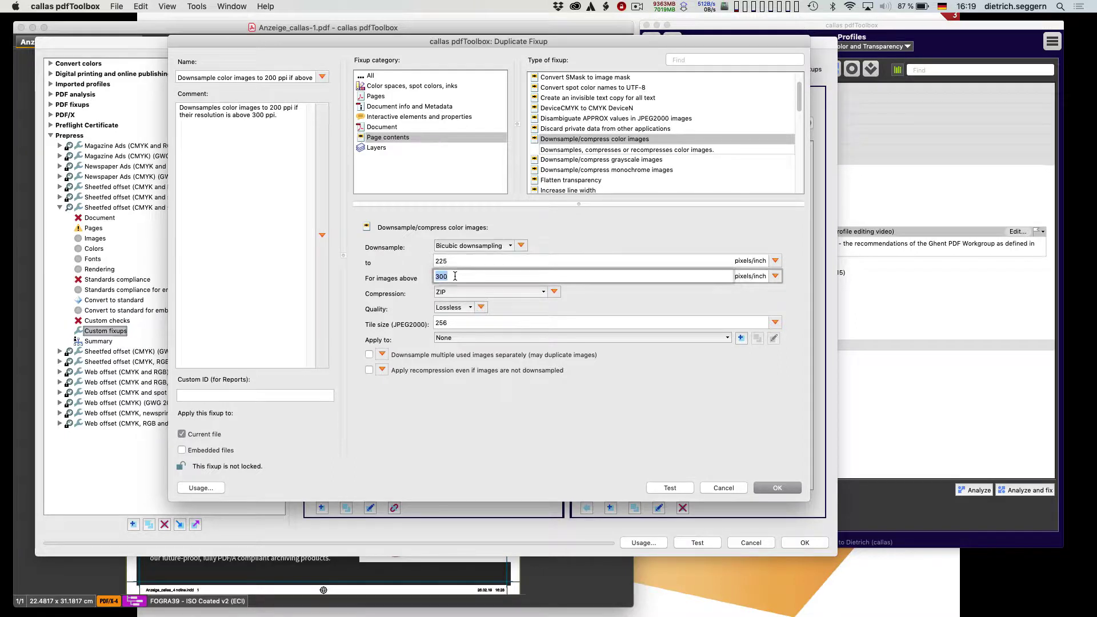
text(200)
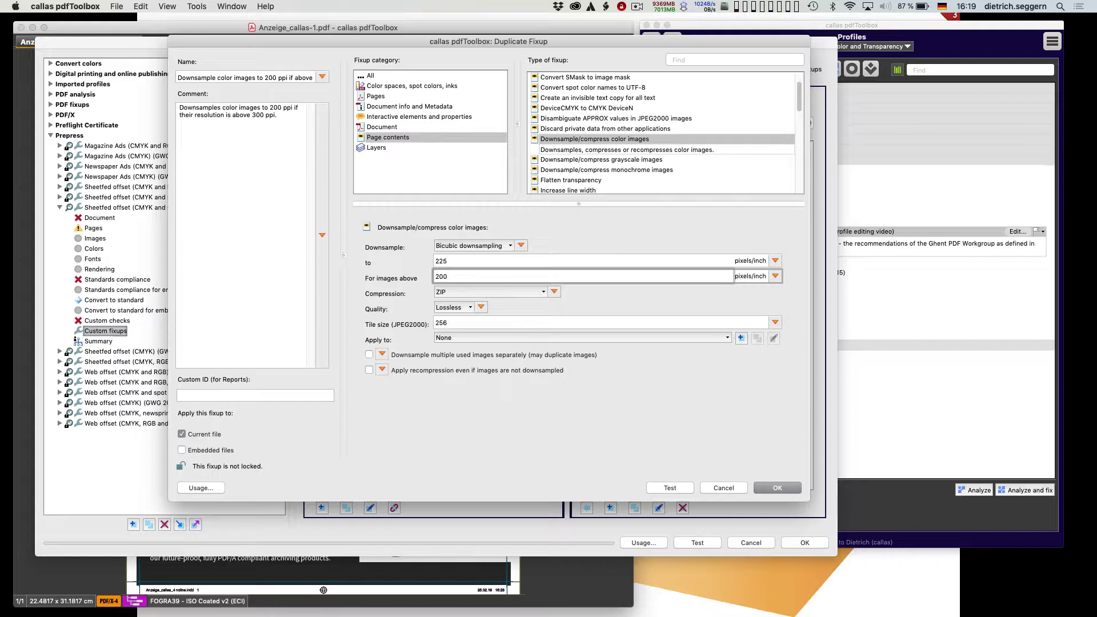
Step: Set the duplicated fixup's compression to "Retain existing" and its quality to "Maximum"
click(482, 292)
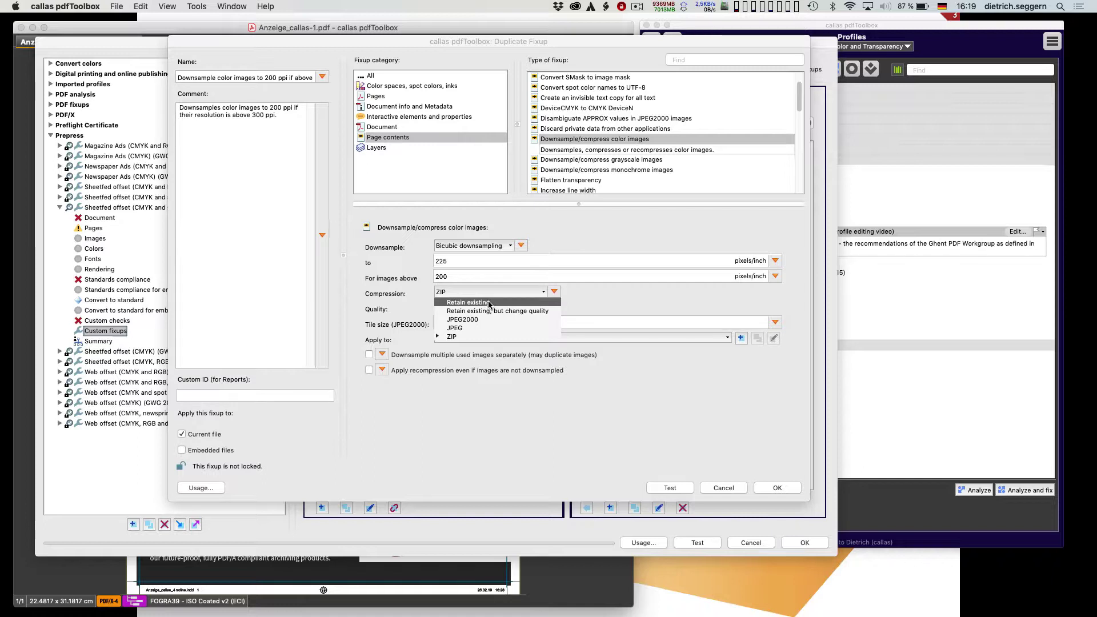
click(489, 303)
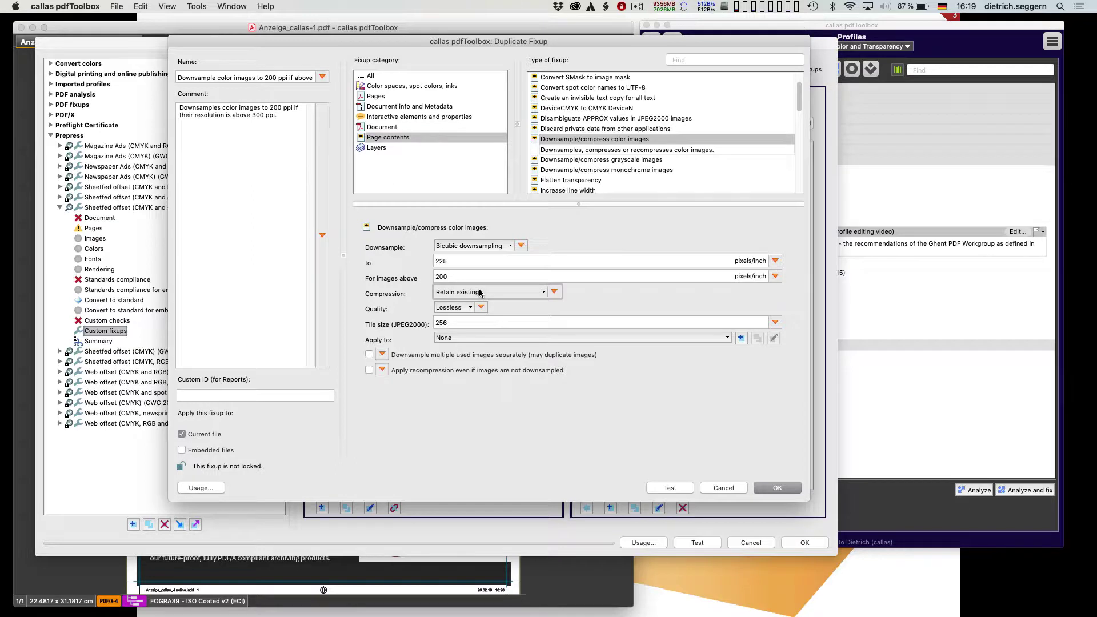
click(449, 308)
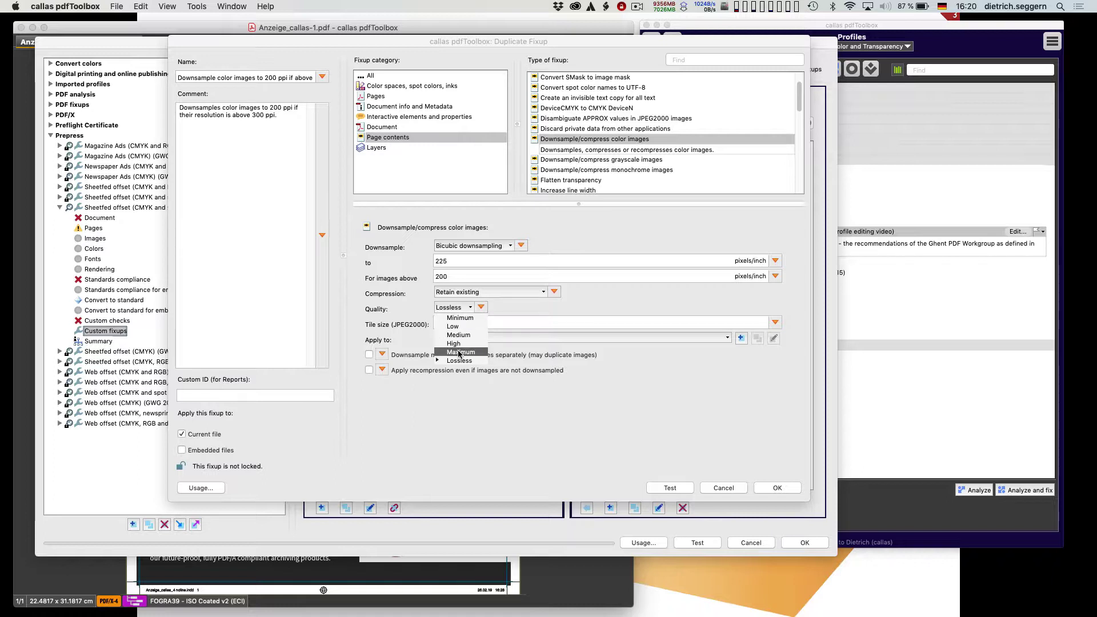
click(459, 353)
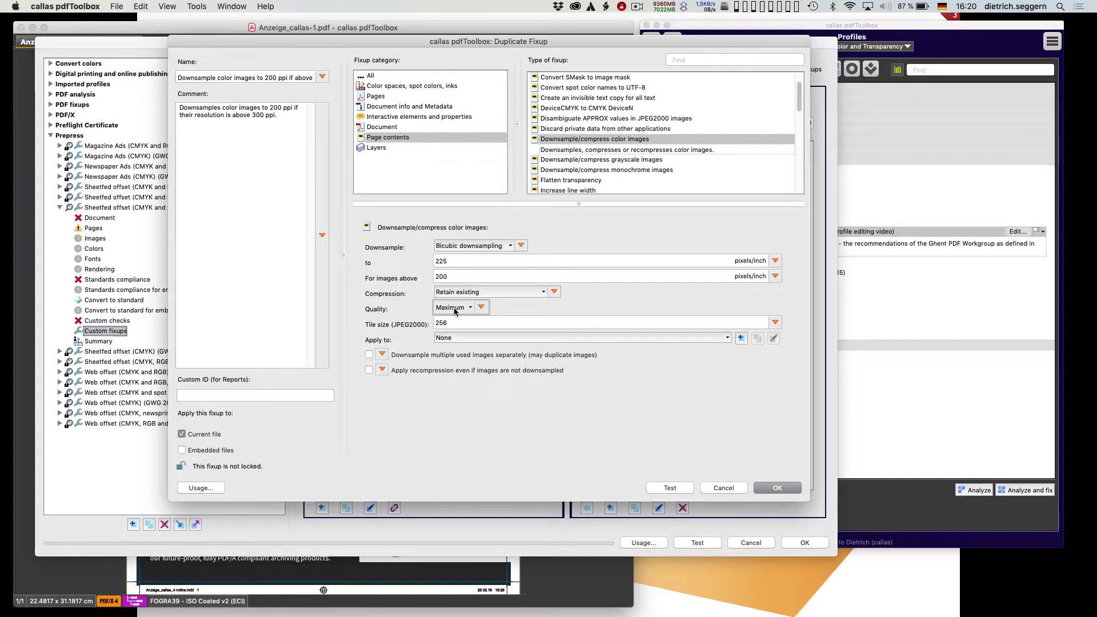
Step: Change "Downsample" to "Upsample" in the duplicated fixup's name and remove the "(Copy 1)" suffix
click(267, 77)
key(super+Left)
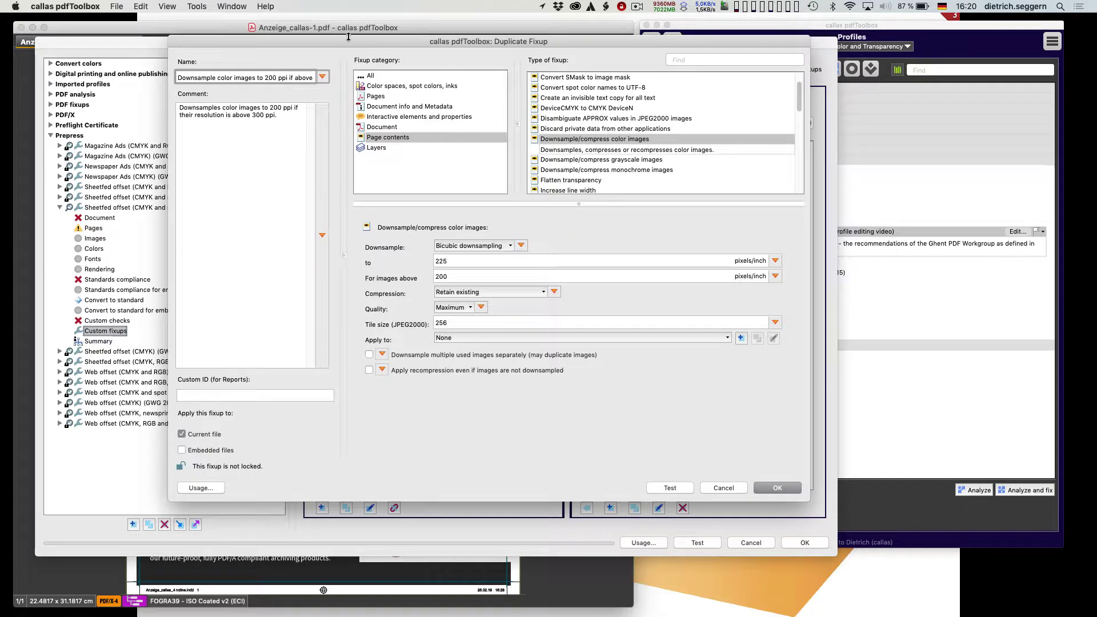
key(shift+Right)
key(shift+Right)
key(shift+Right)
key(shift+Right)
key(shift+Right)
text(Up)
key(super+Right)
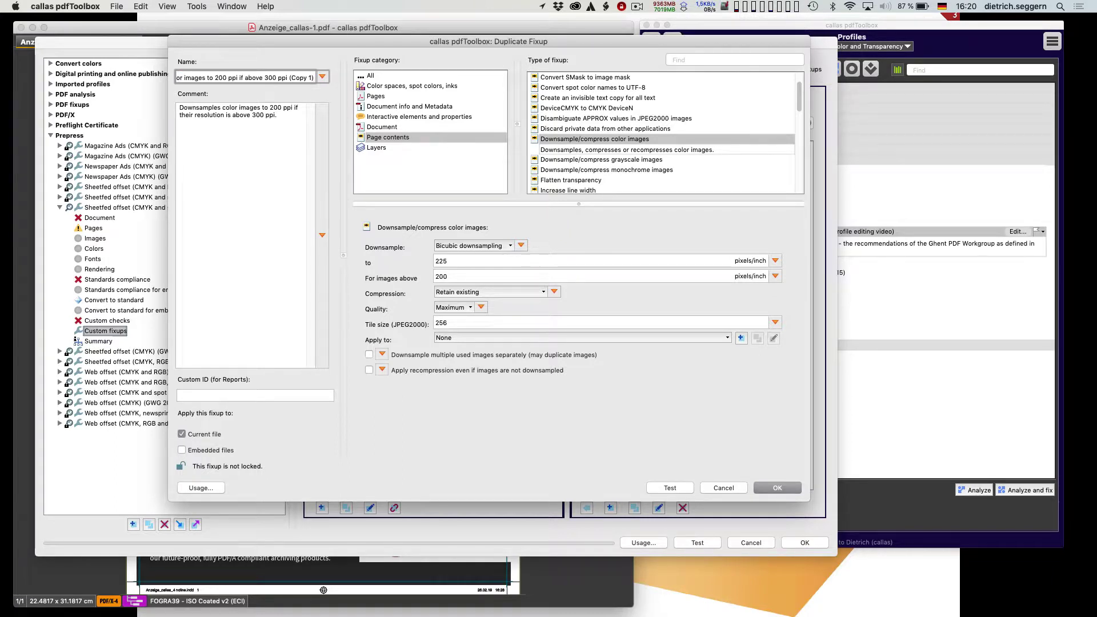
key(shift+Left)
key(shift+Left)
key(shift+Left)
key(shift+Left)
key(shift+Left)
key(shift+Left)
key(shift+Left)
key(shift+Left)
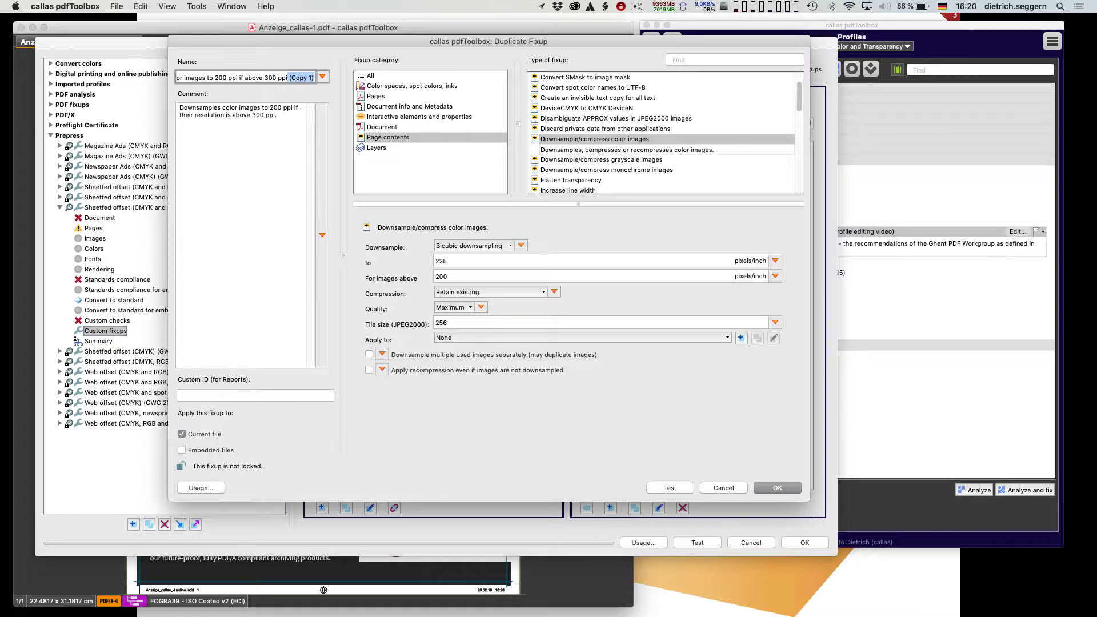
key(BackSpace)
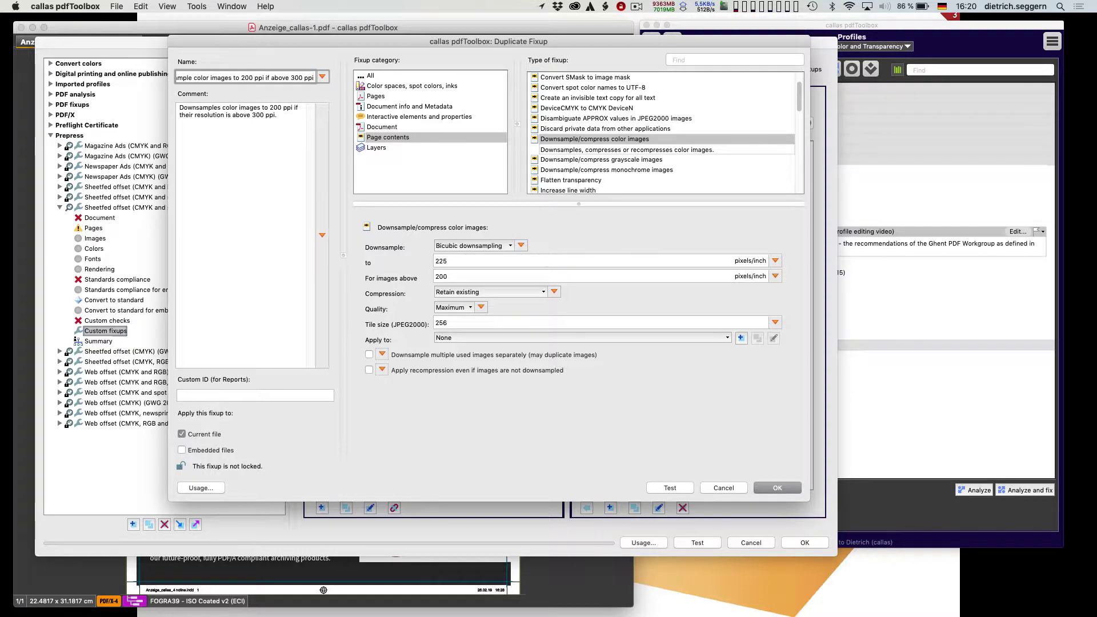
Step: Complete the fixup's name as "Upsample color images to 225 ppi if above 200 ppi" and clear its comment
click(245, 77)
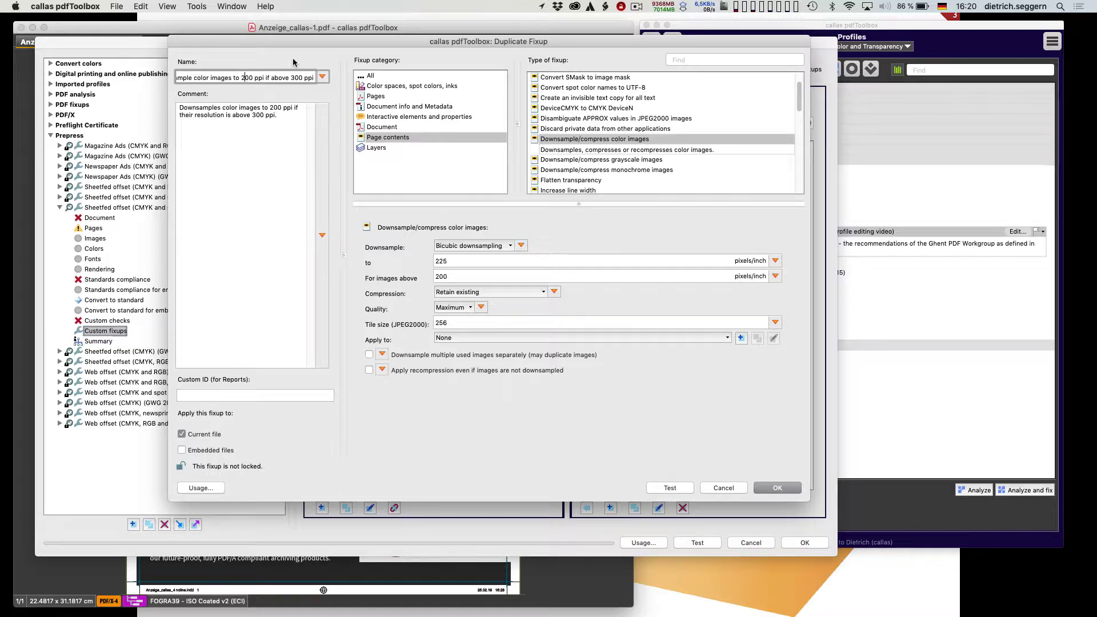
key(shift+Right)
key(shift+Right)
text(25)
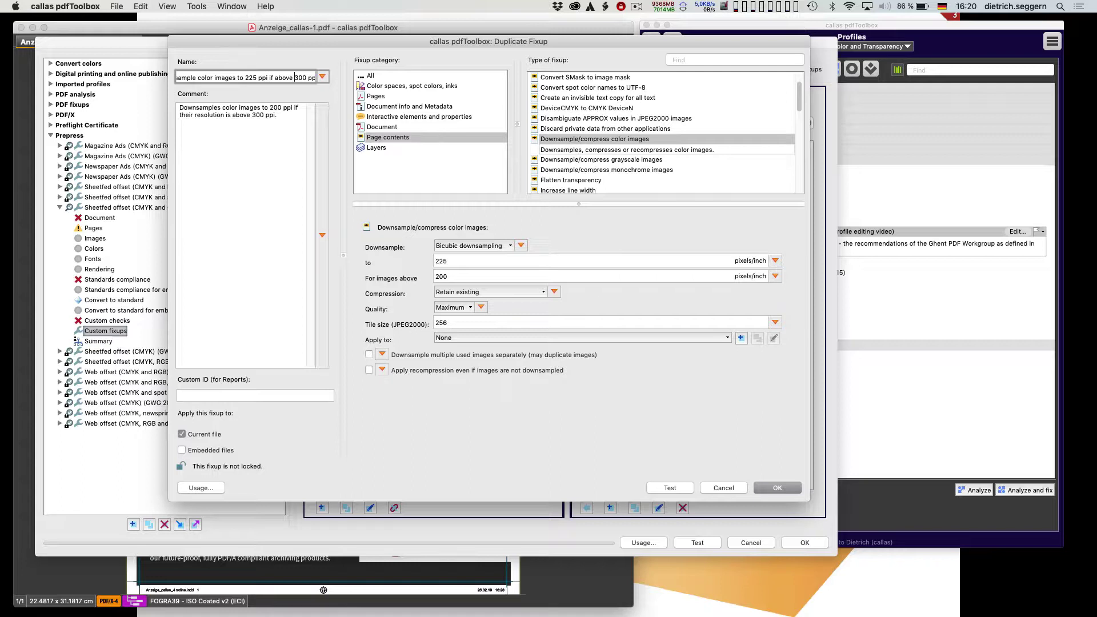
drag(295, 77, 307, 77)
text(200)
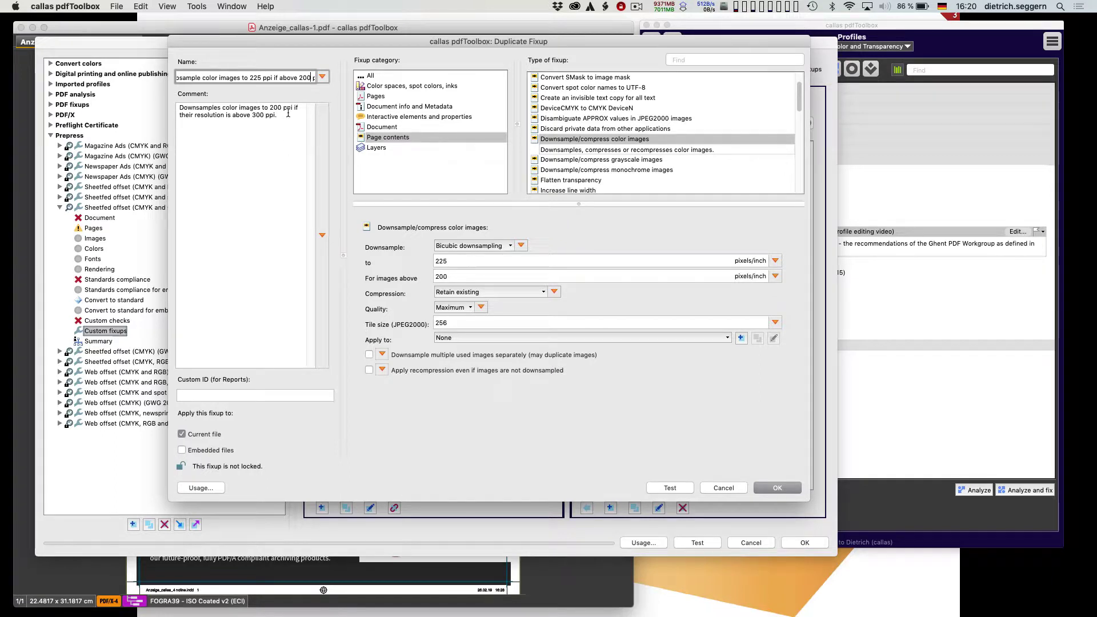
drag(288, 111, 219, 103)
key(BackSpace)
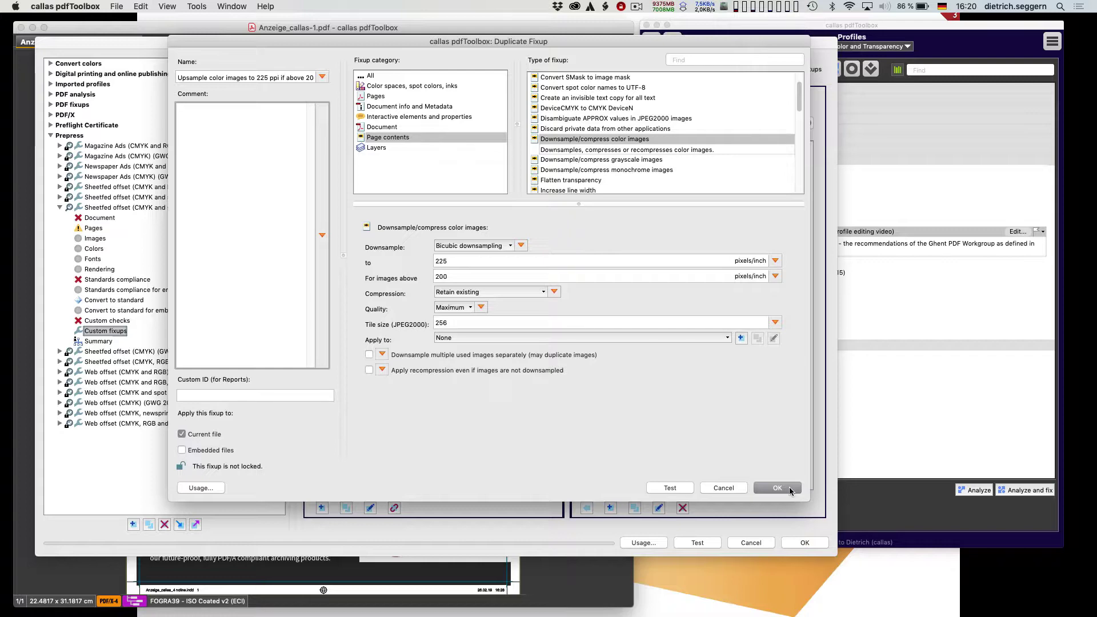
Step: Test the upsampling fixup on Anzeige_callas-1.pdf and select its entry in the test results
click(664, 488)
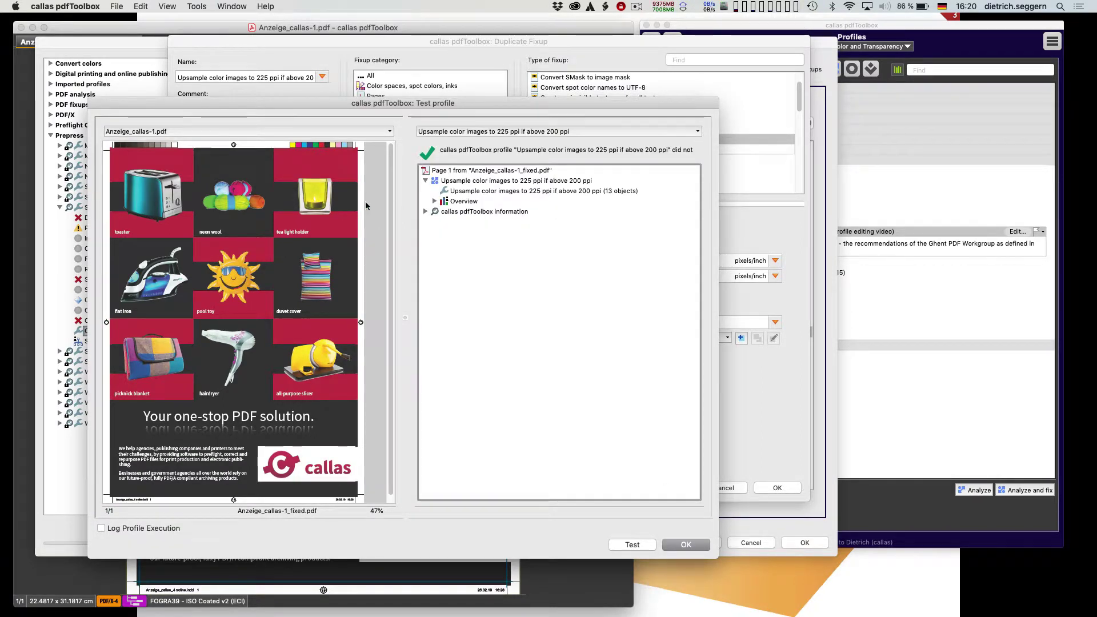
drag(442, 101, 508, 72)
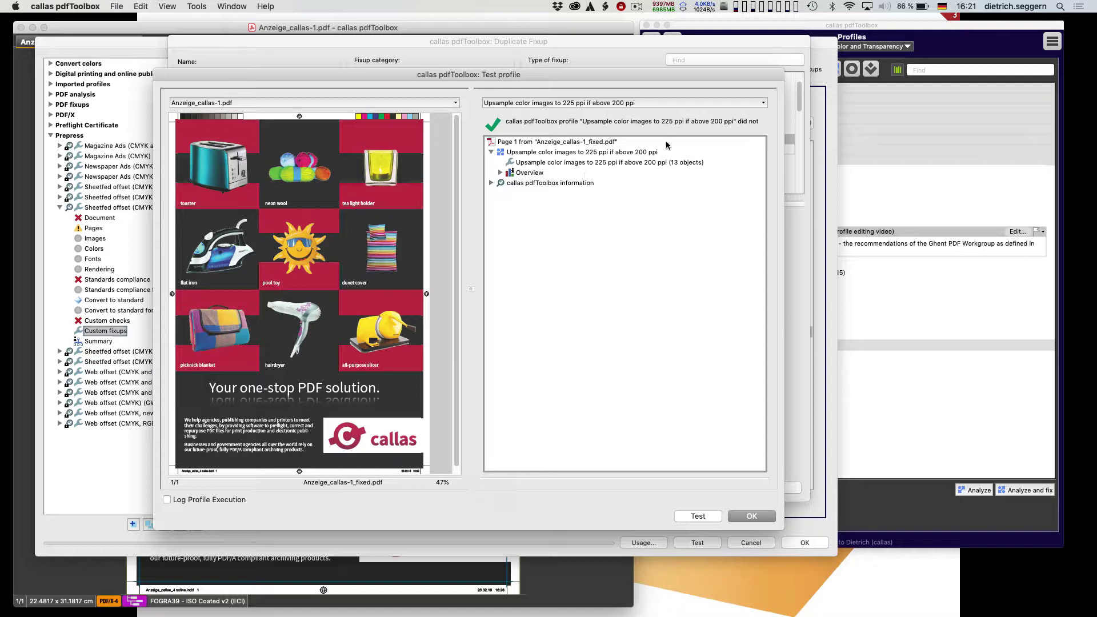
click(536, 164)
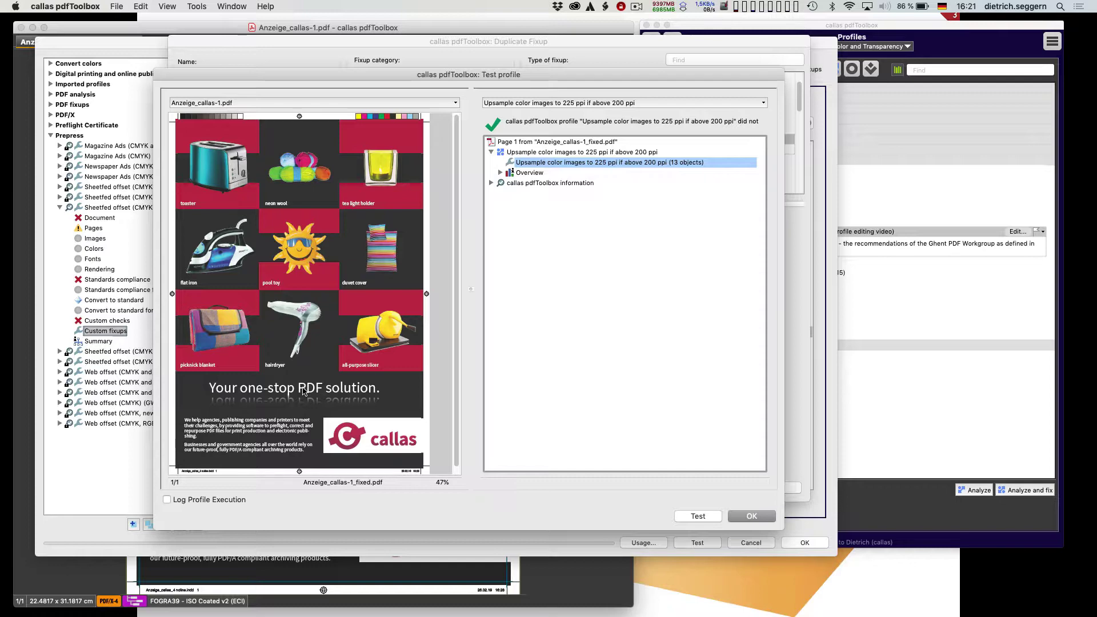
Step: Switch to Chrome, go to help.callassoftware.com, and open the callas pdfToolbox manual
key(super+Tab)
key(super+Tab)
key(super+Tab)
key(super+Tab)
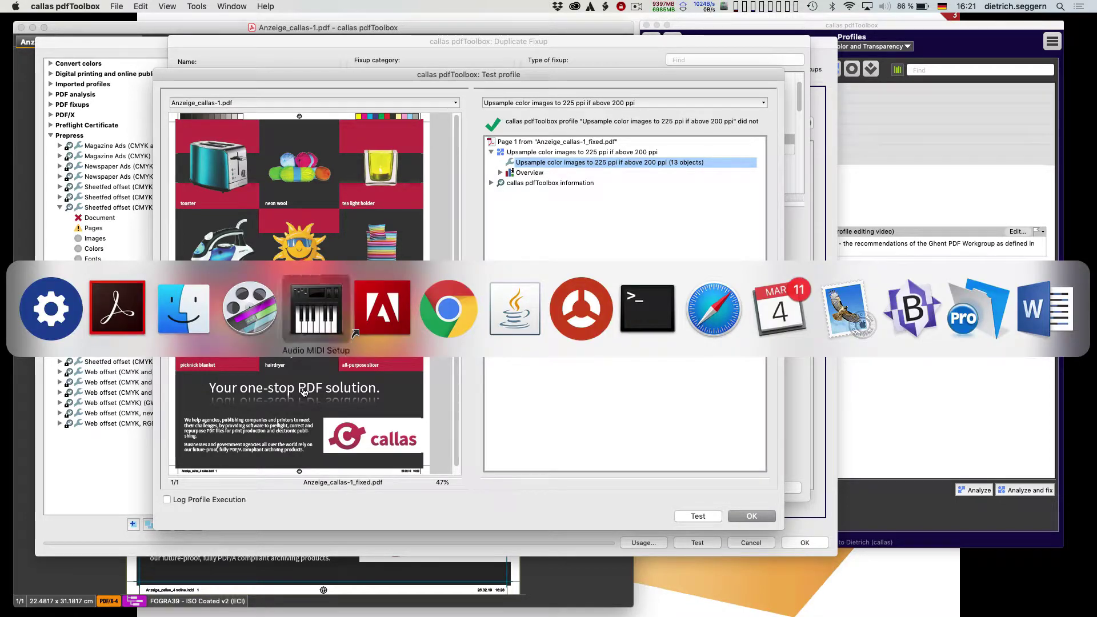
key(super+Tab)
key(super+Tab)
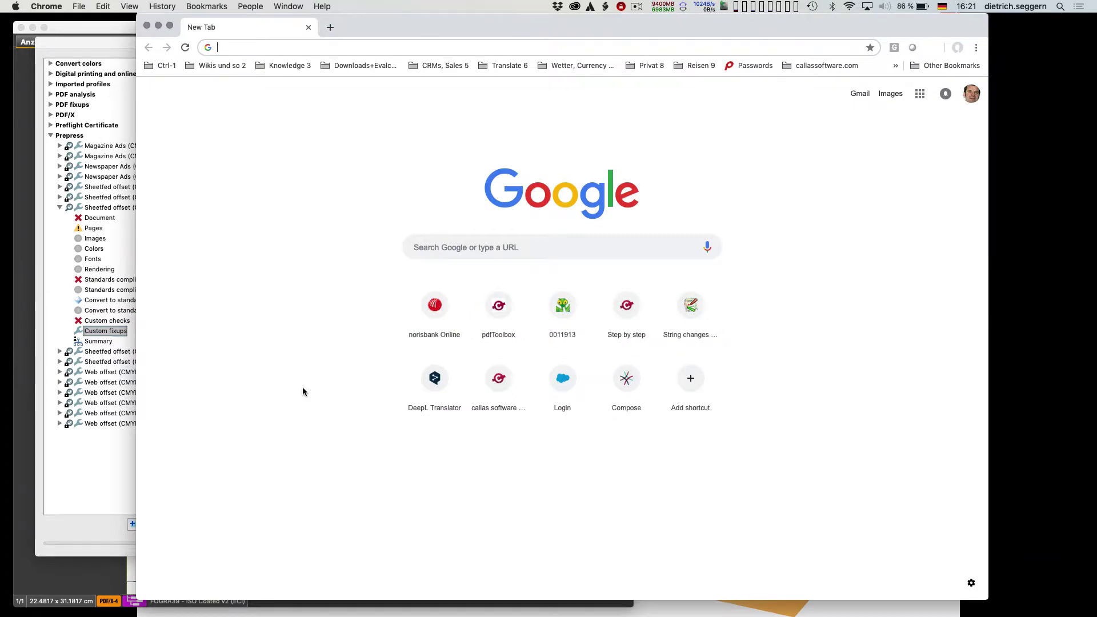
text(help.callassoftware.com)
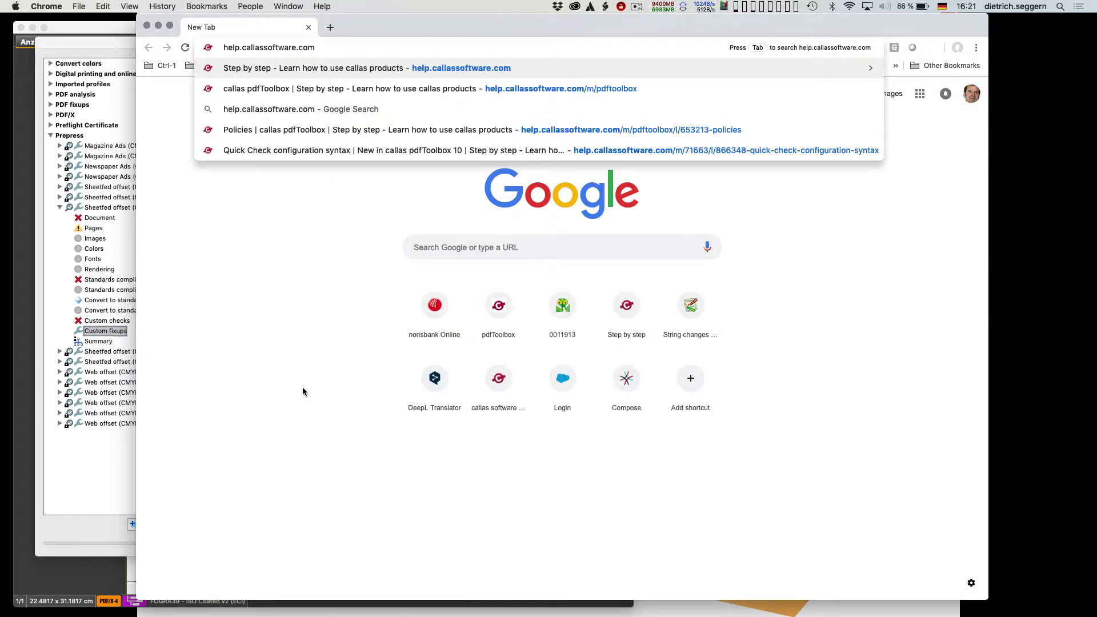
key(Return)
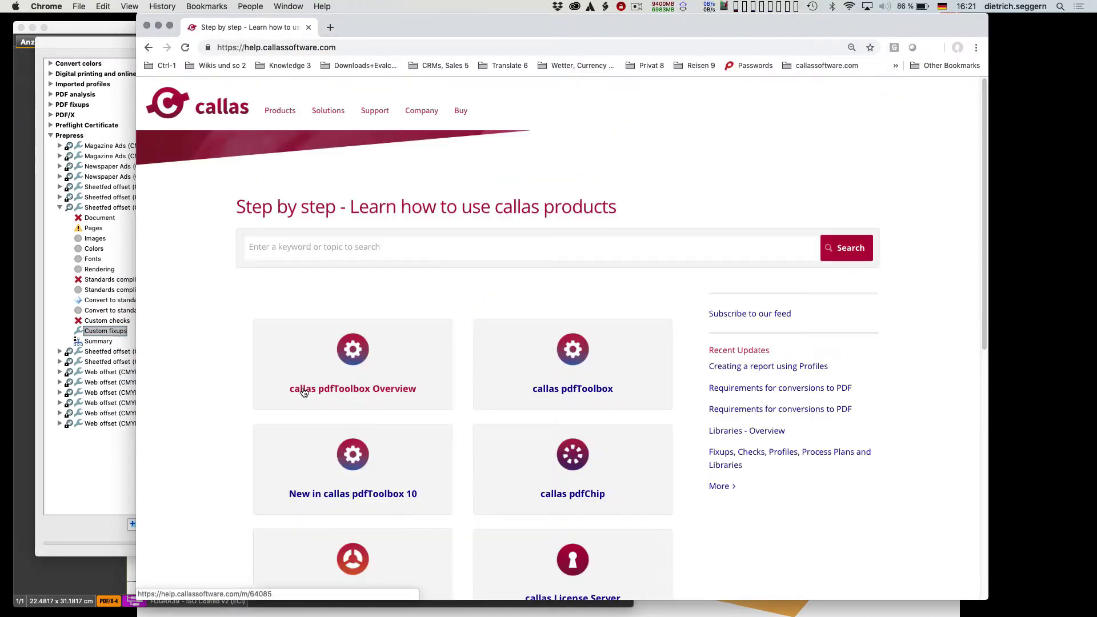
click(568, 349)
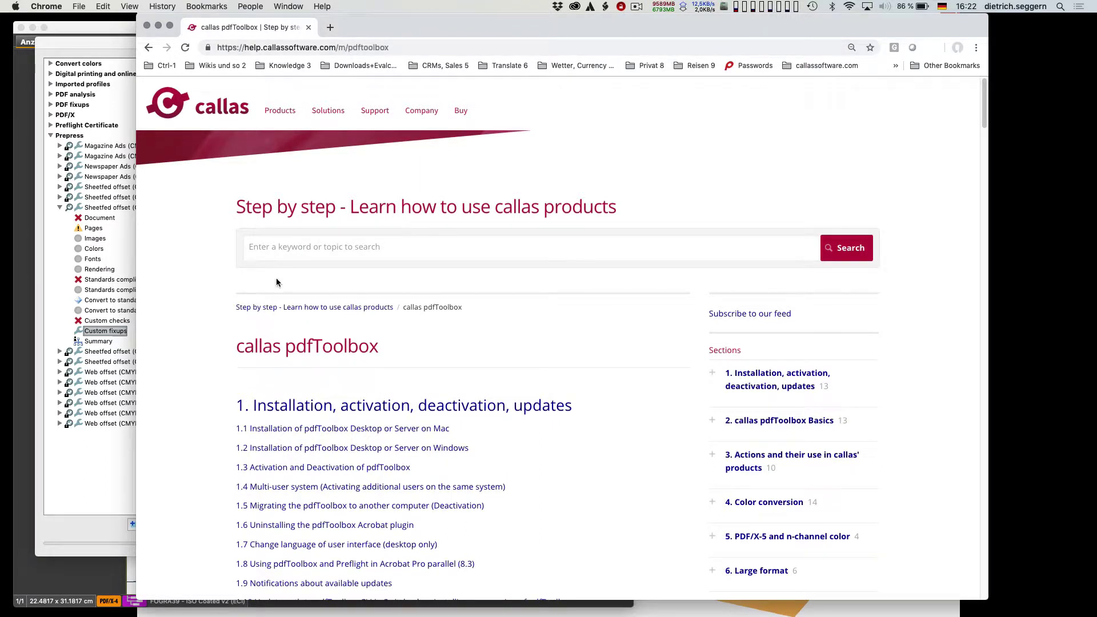
Step: Search the help site for "upsample" and open the article "How to upsample images"
click(279, 248)
text(upsample)
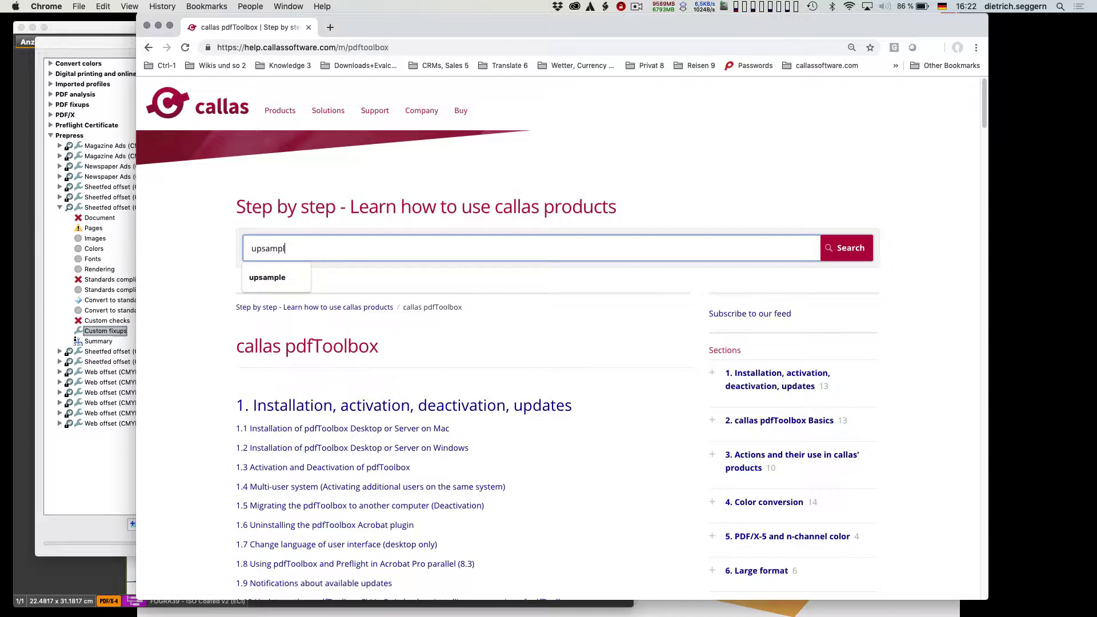
click(258, 280)
click(849, 253)
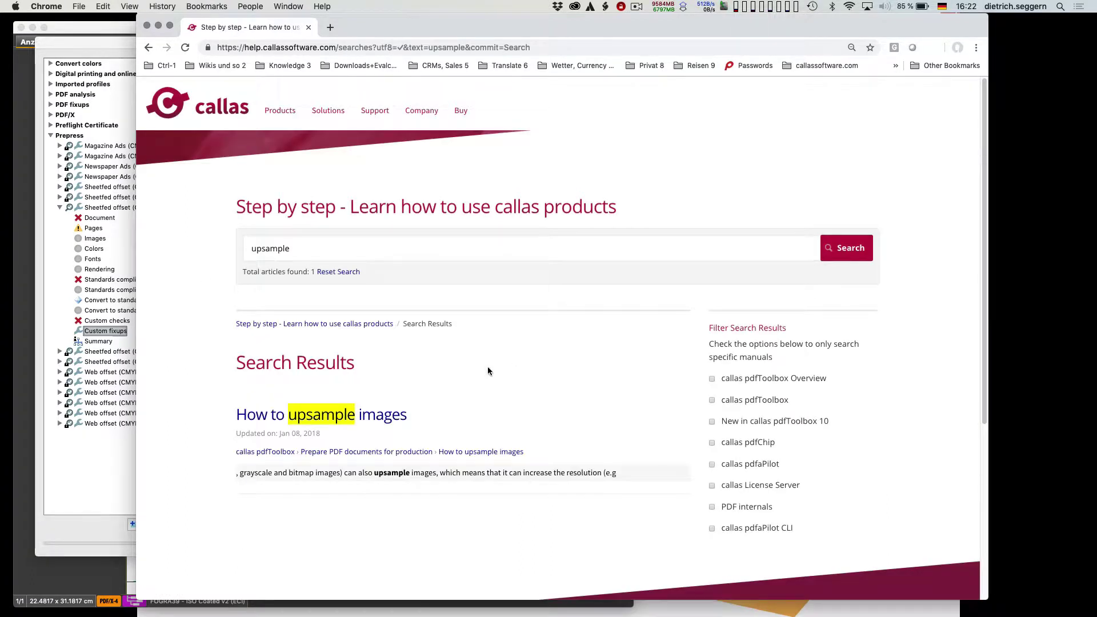
click(338, 417)
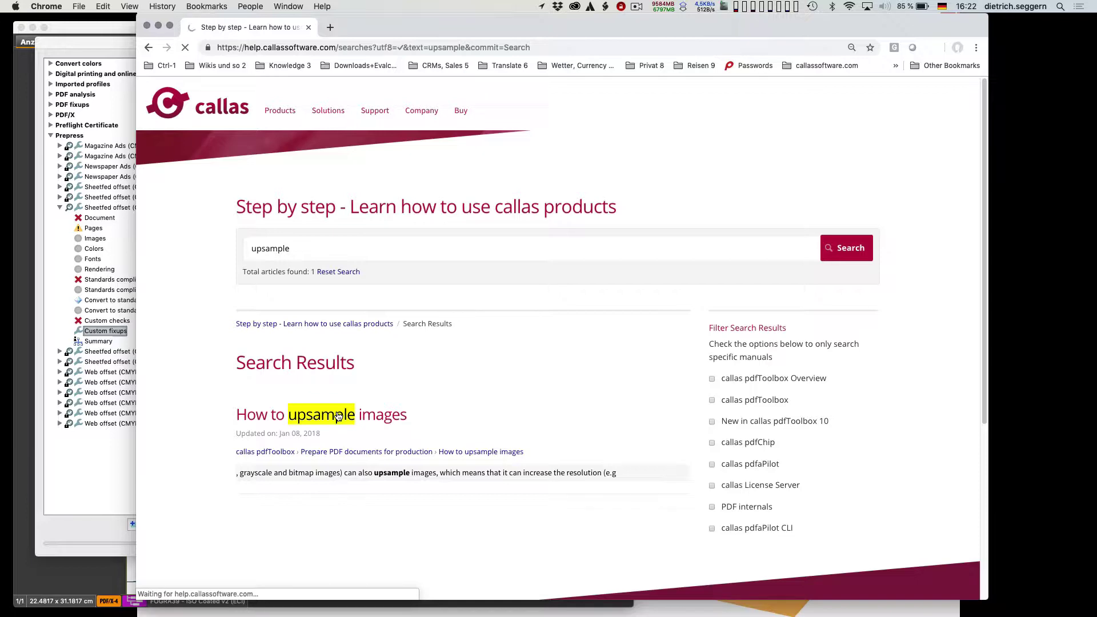
Step: Read the upsampling article's sections on setting up the fixup and excluding images with sufficient resolution
scroll(593, 354, down, 3)
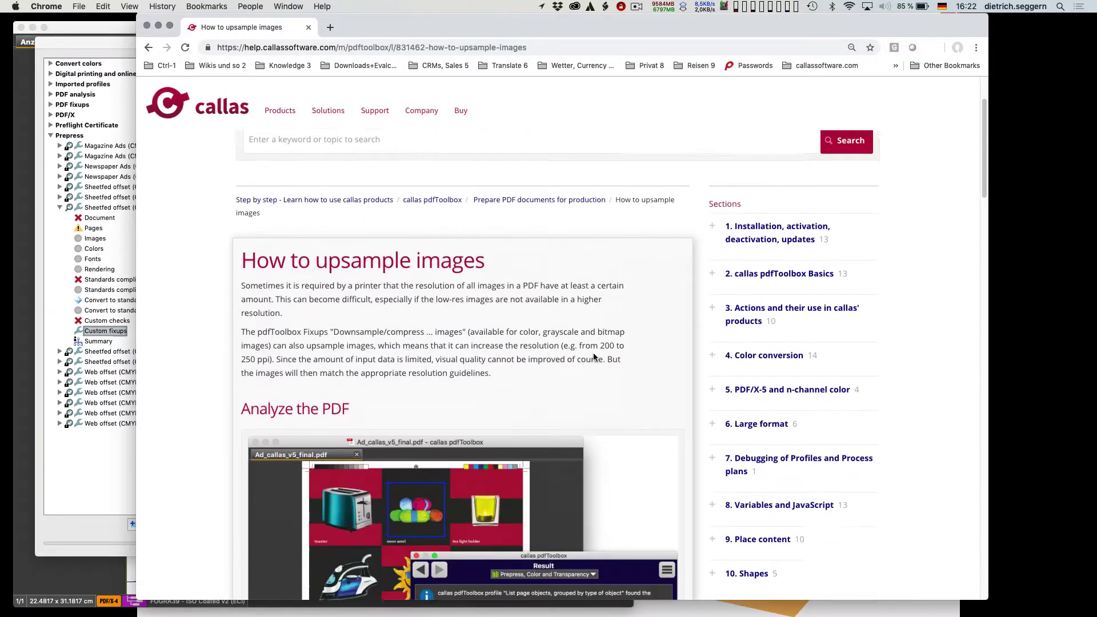
scroll(593, 356, down, 10)
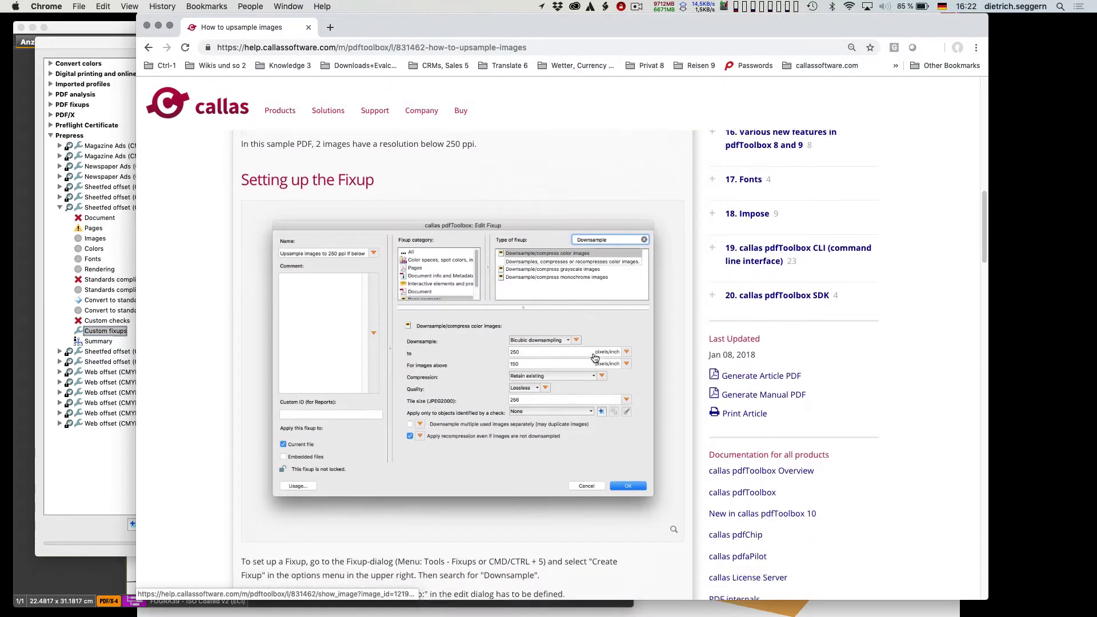
scroll(594, 357, down, 1)
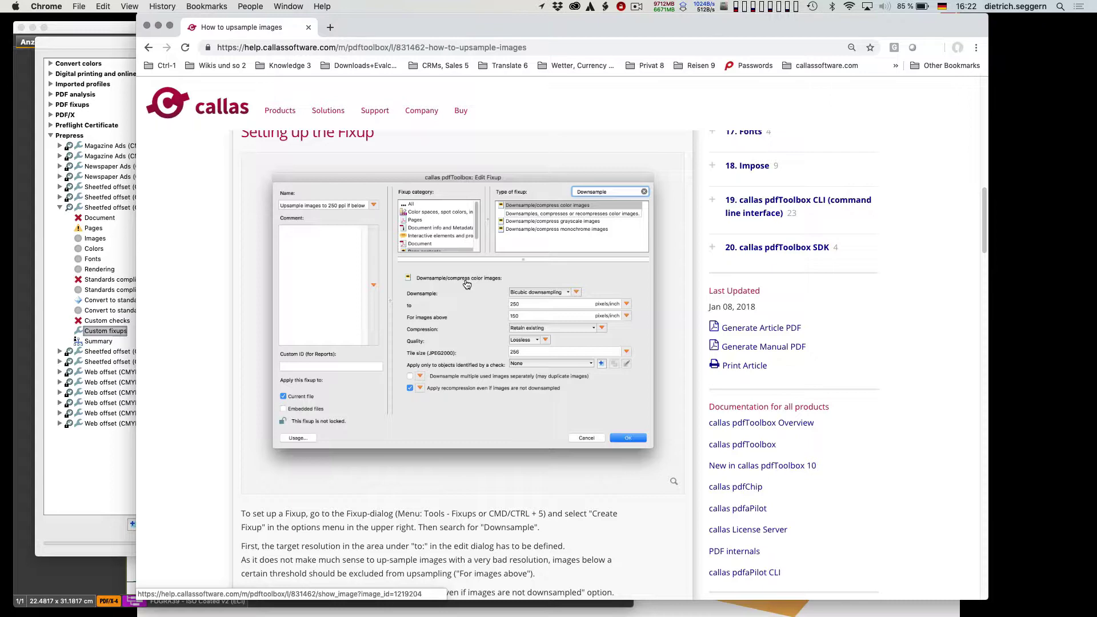
scroll(467, 284, down, 7)
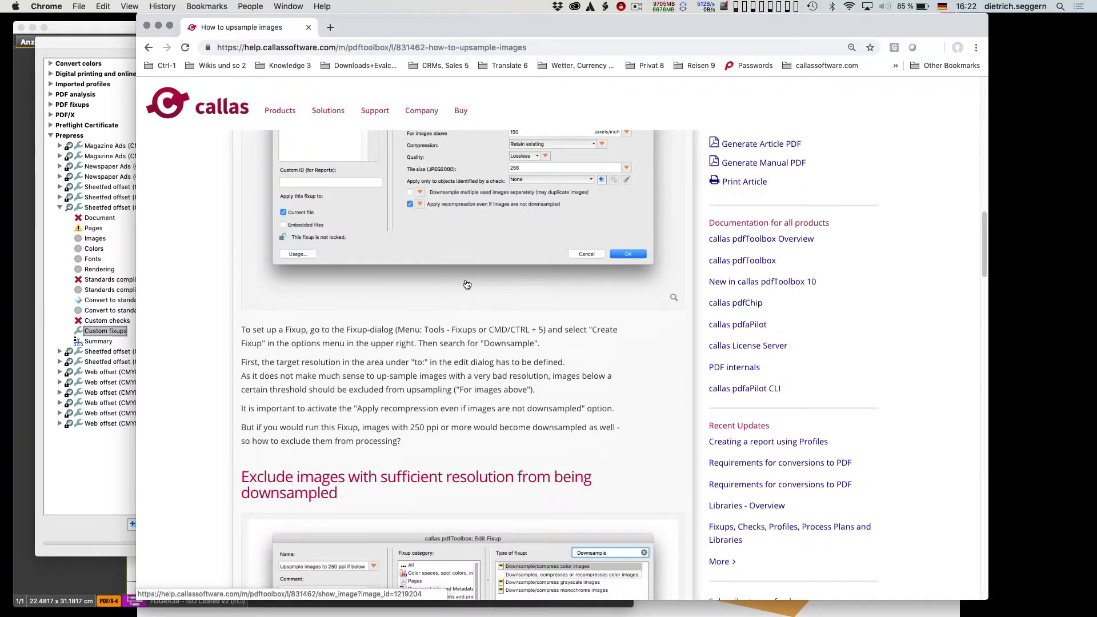
scroll(465, 283, down, 3)
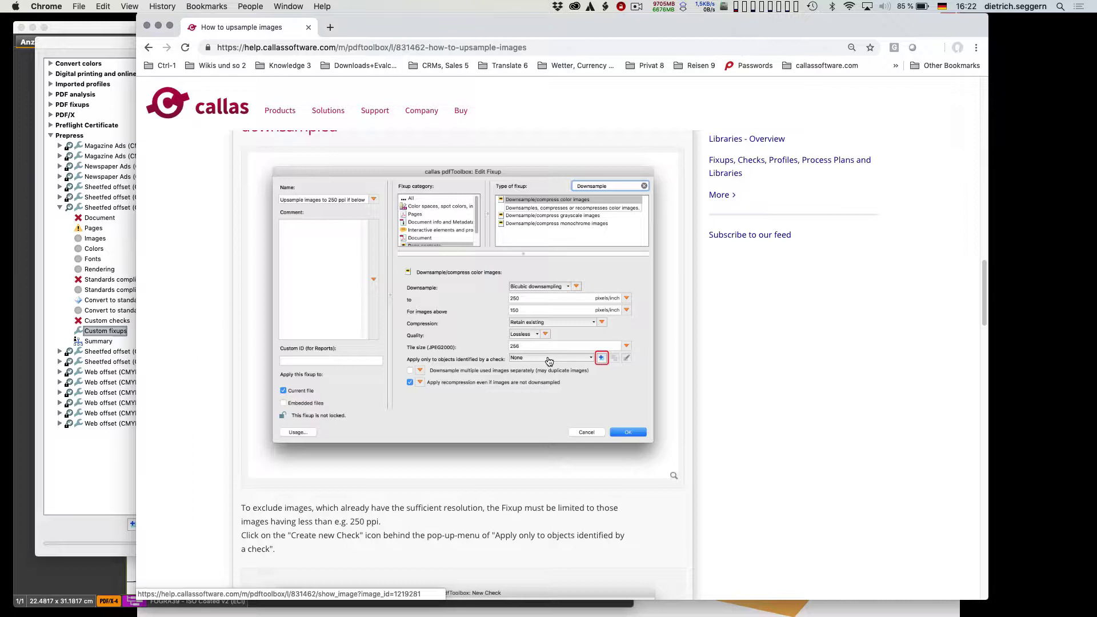
scroll(548, 361, down, 10)
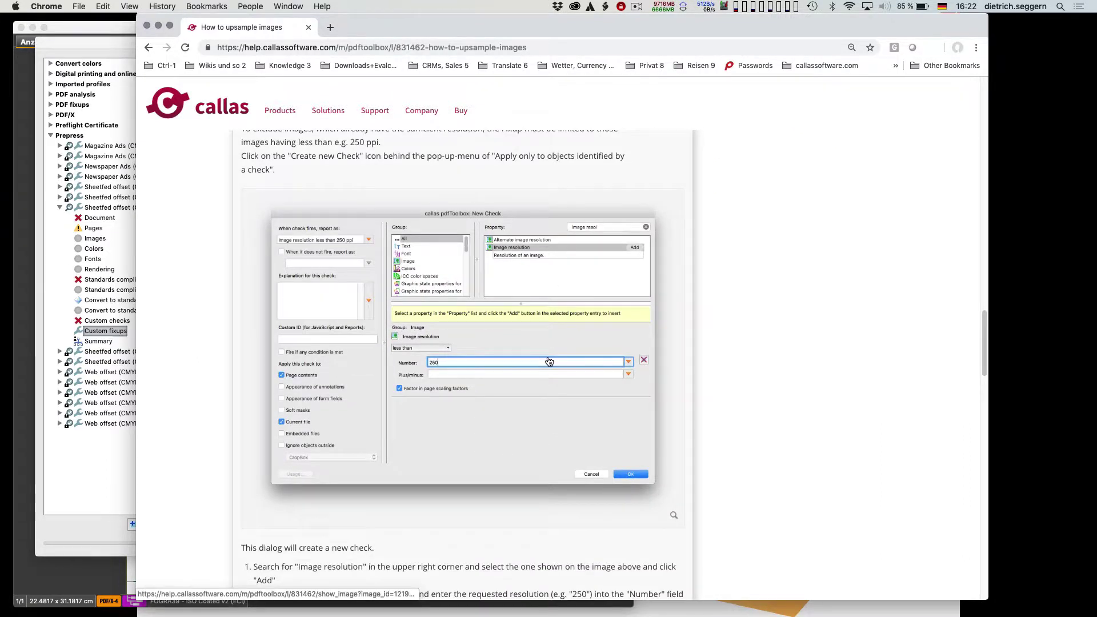
Step: Back in pdfToolbox, close the test results and limit the fixup to the check "Resolution of color and grayscale images is greater than 250 ppi"
key(super+Tab)
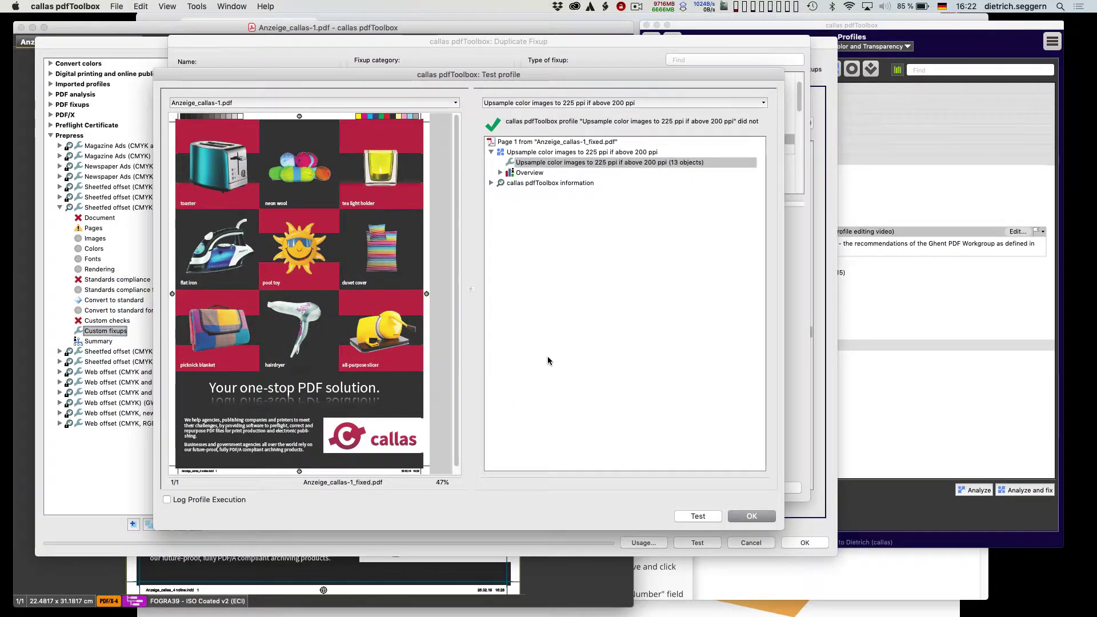
click(752, 516)
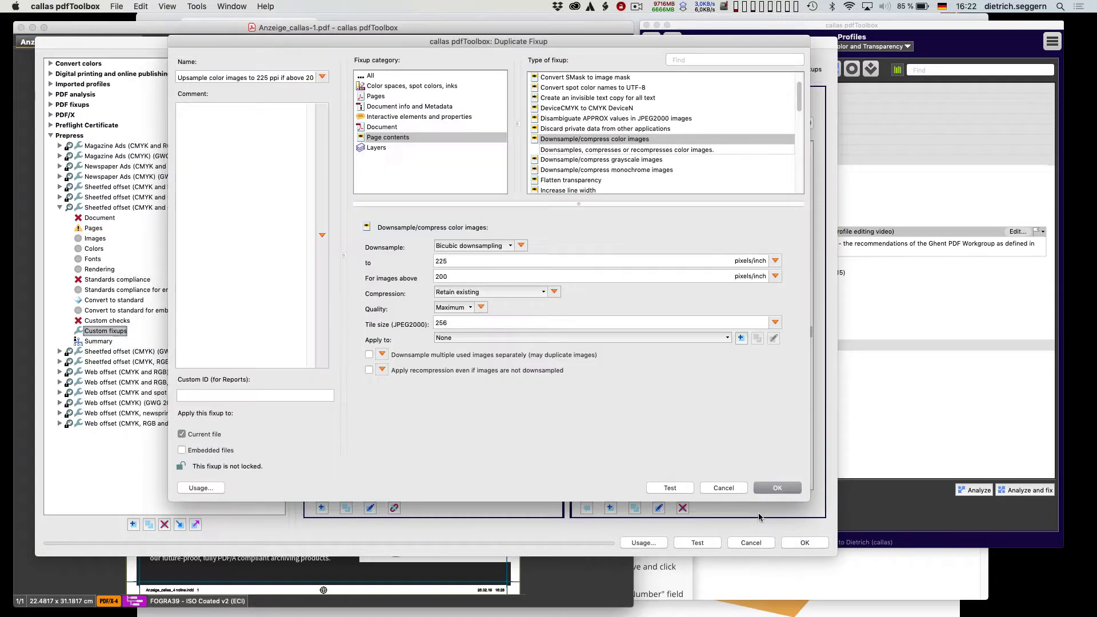
click(488, 342)
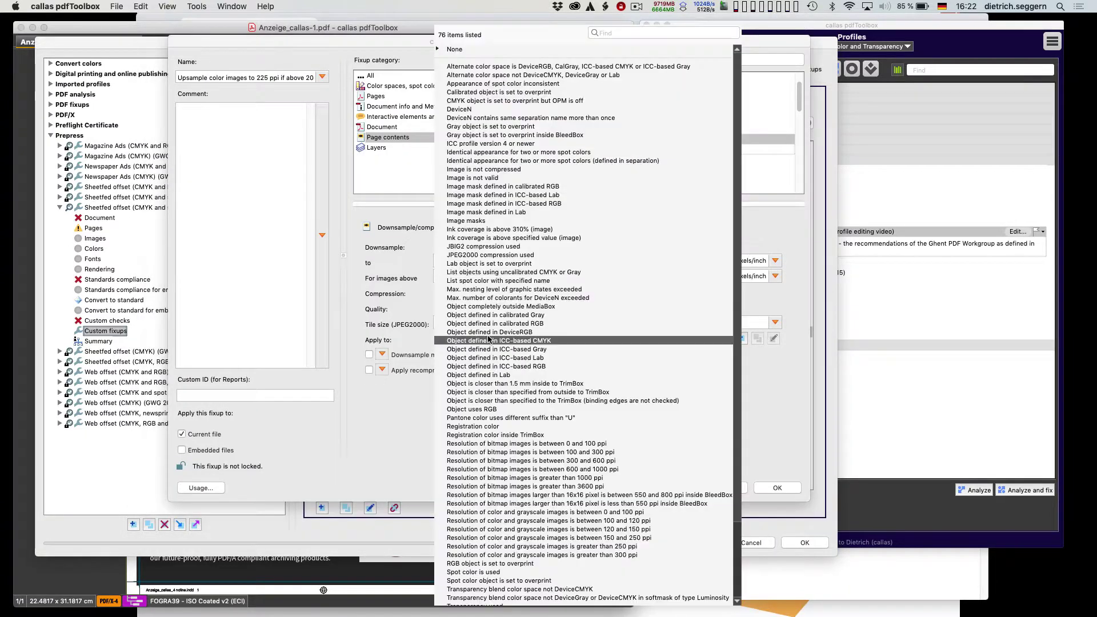
click(627, 36)
text(re)
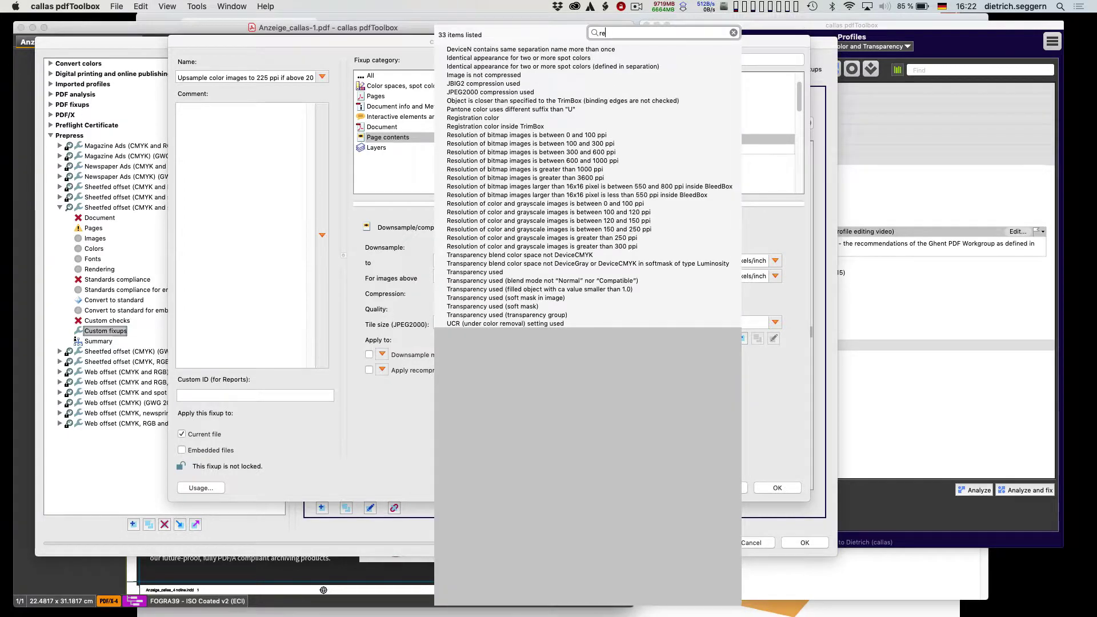
text(solut)
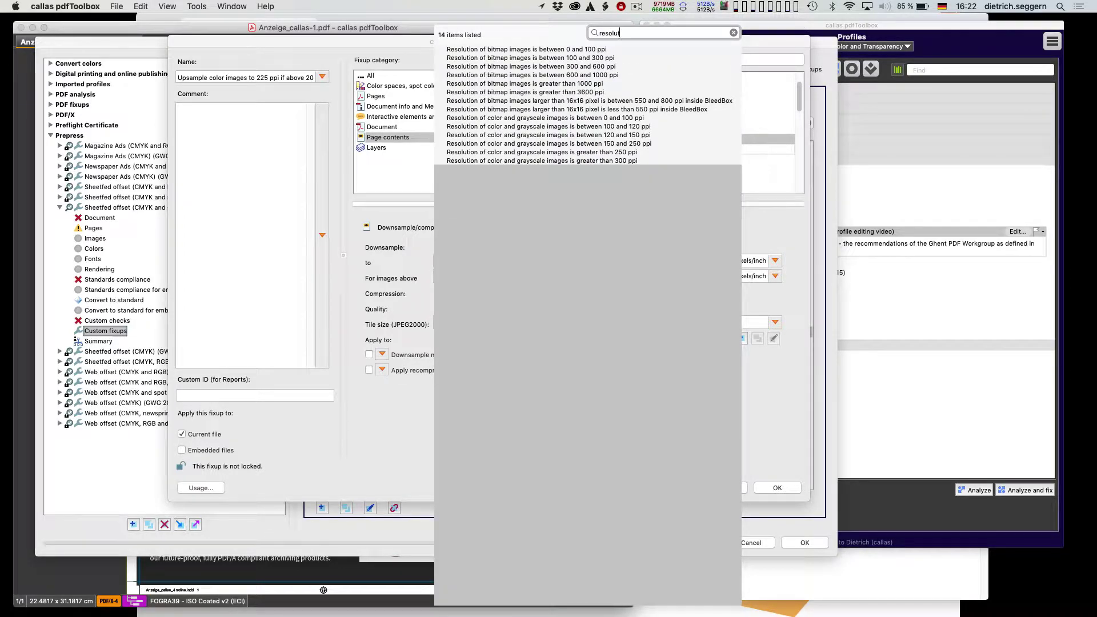
text(ion)
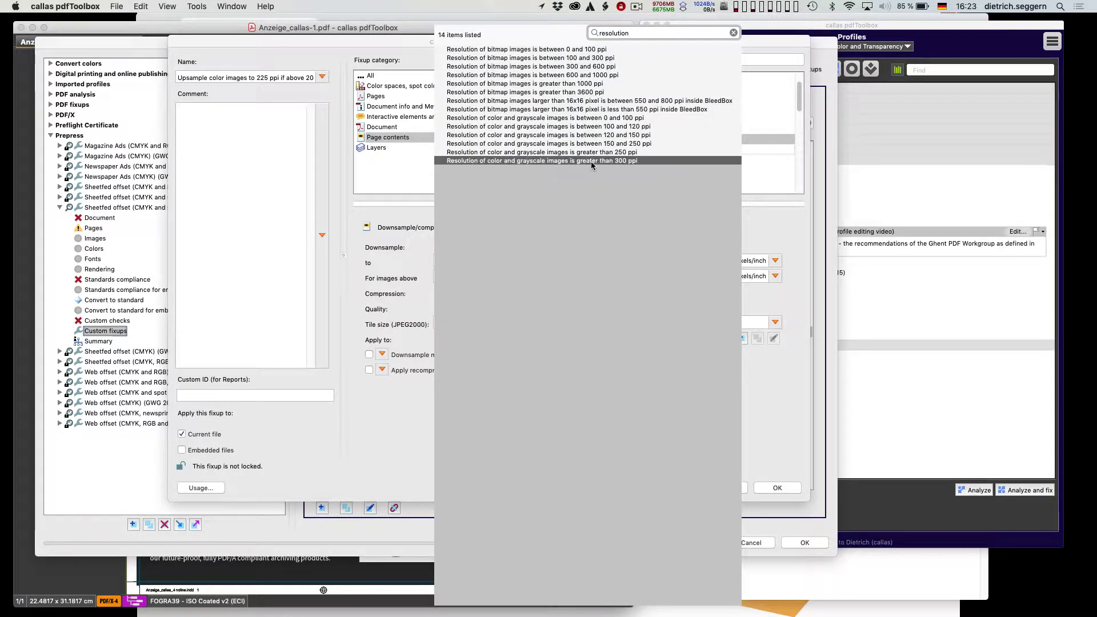
click(502, 152)
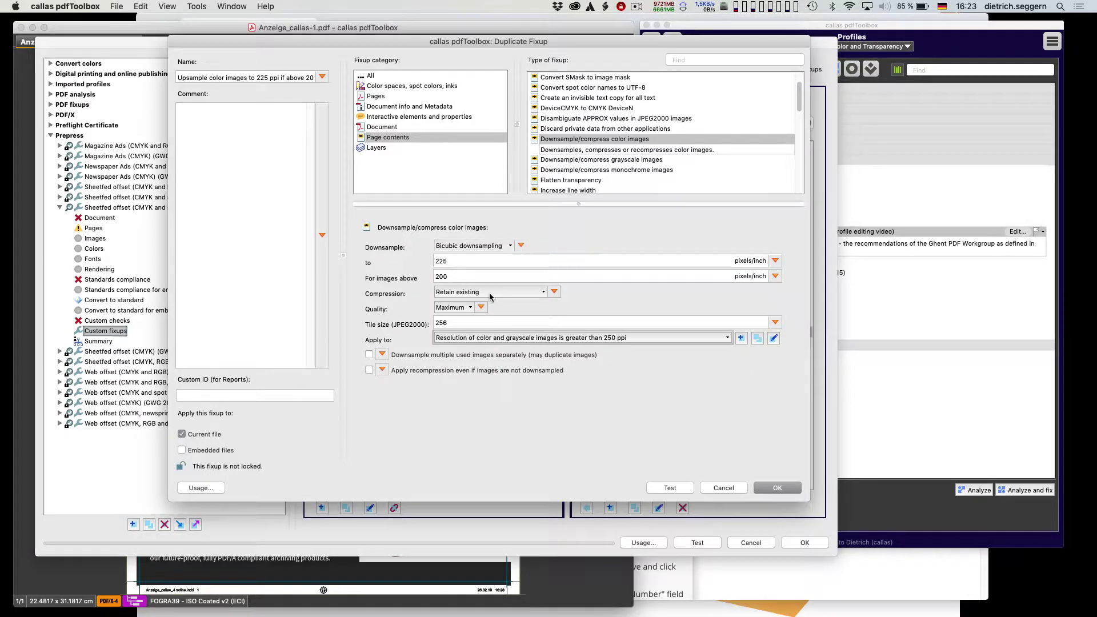
Step: Duplicate the filter check and set its image resolution condition to less than 225
click(757, 338)
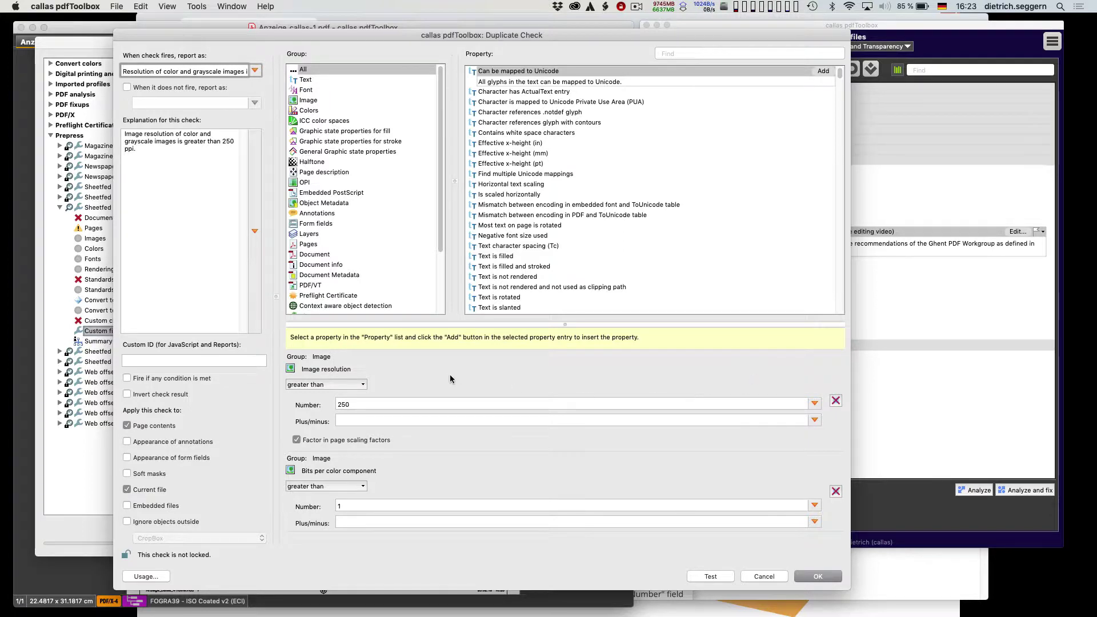
click(328, 387)
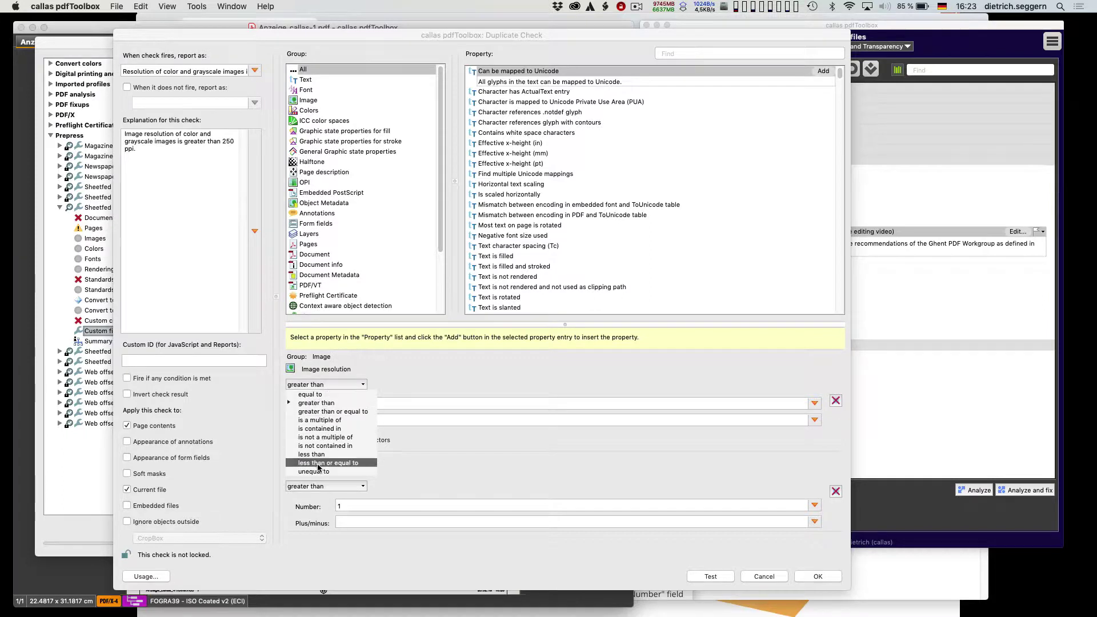
click(331, 455)
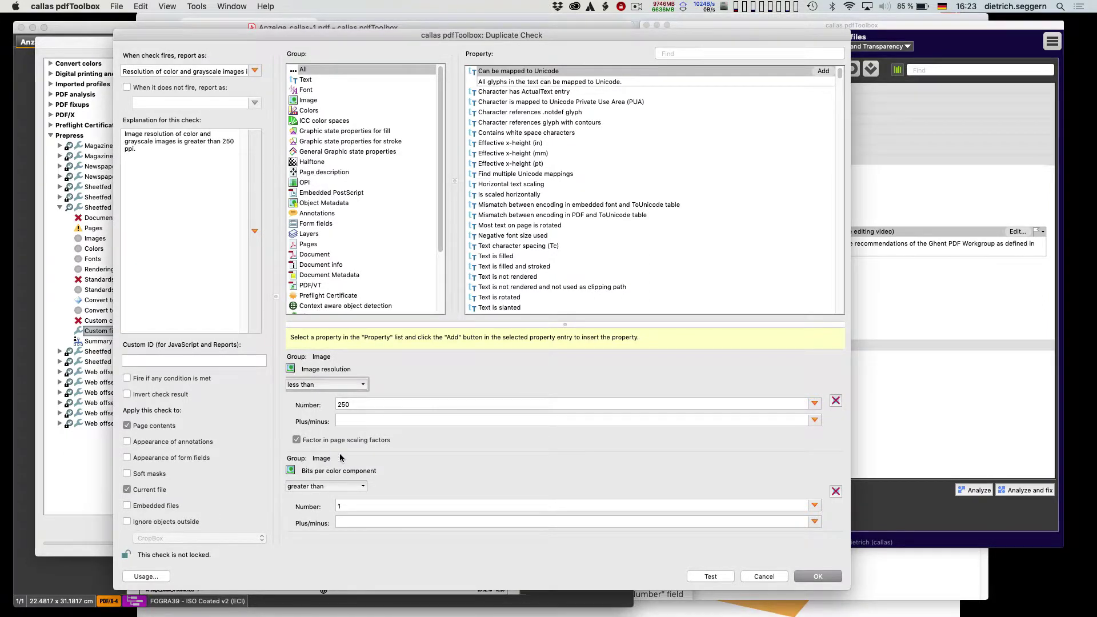
click(380, 400)
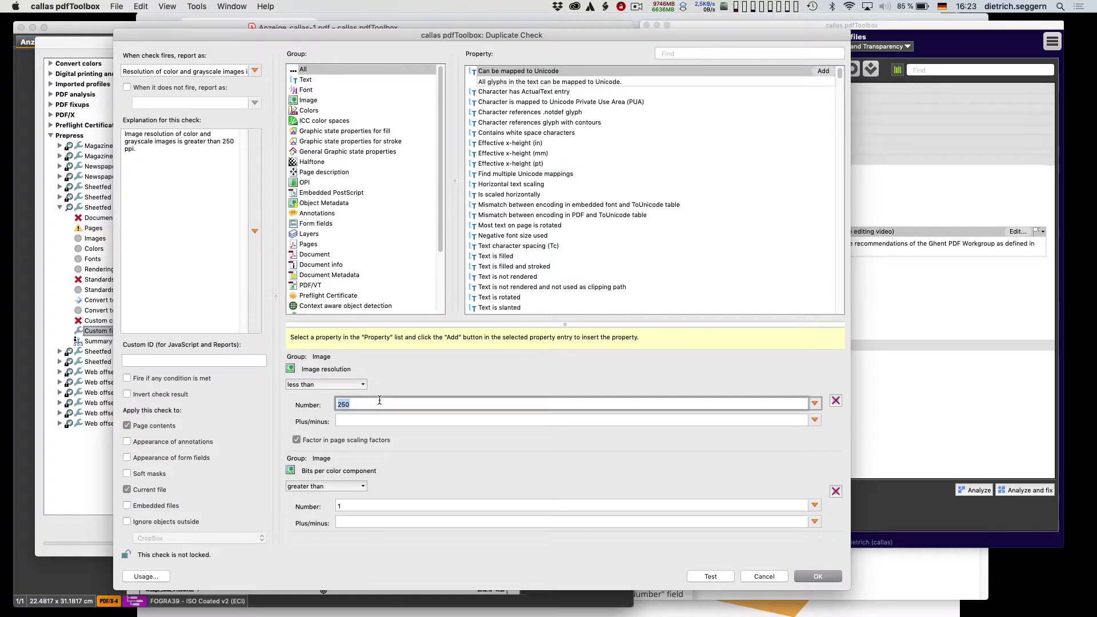
text(22)
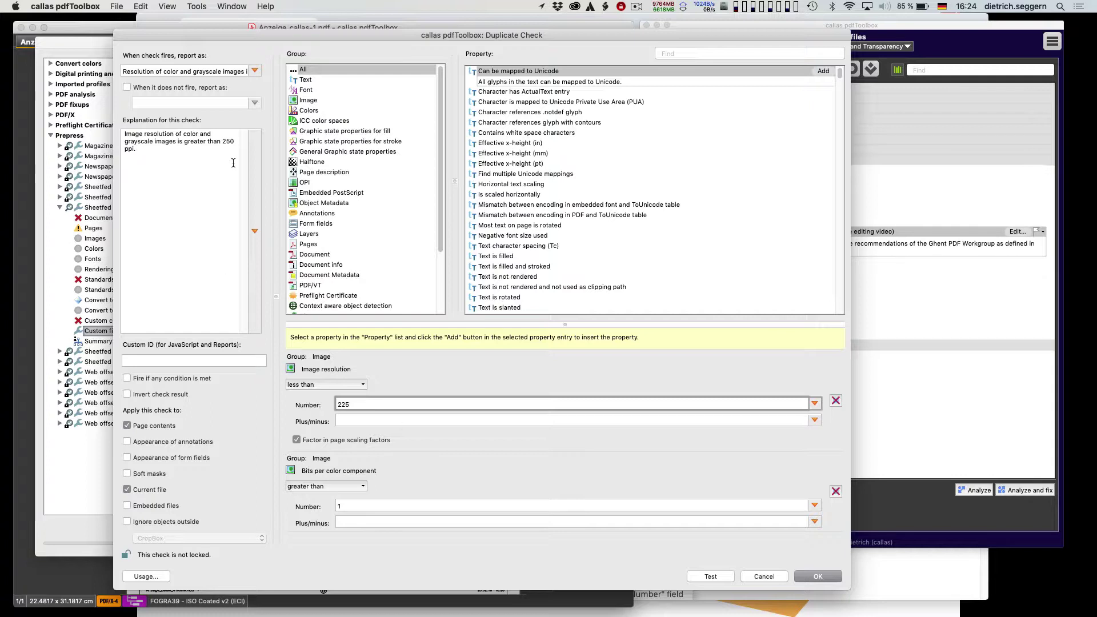
Step: Rename the duplicated check as "Resolution of color and grayscale images is less than 225 ppi" and save it
click(168, 68)
key(super+Right)
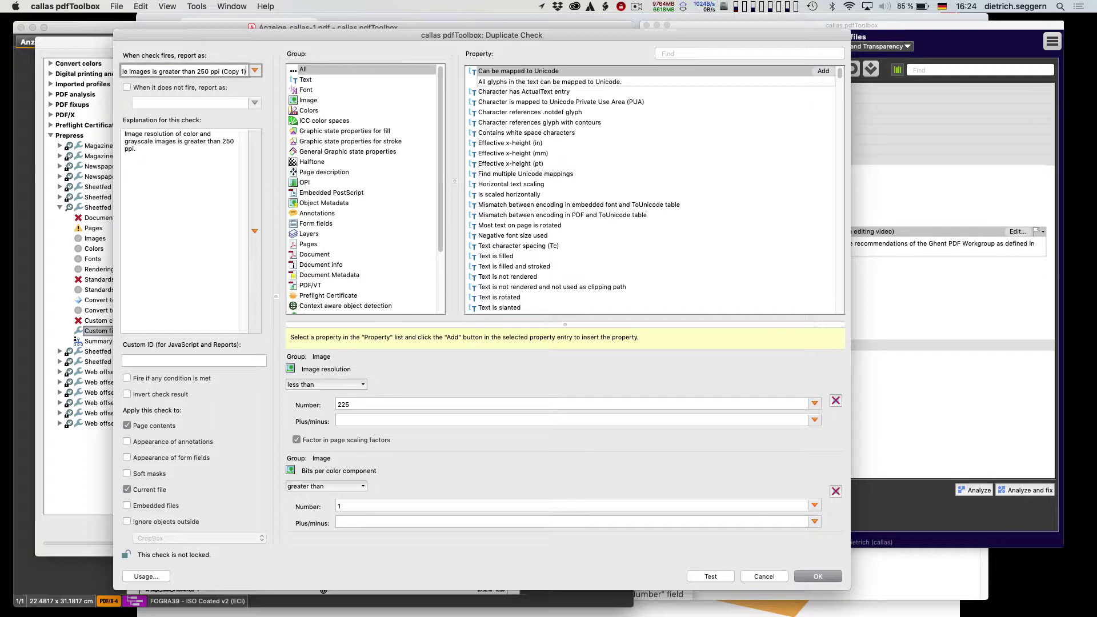
key(shift+Left)
key(shift+Left)
key(shift+Left)
key(shift+Left)
key(shift+Left)
key(shift+Left)
key(BackSpace)
key(alt+Left)
key(alt+Left)
key(alt+shift+Right)
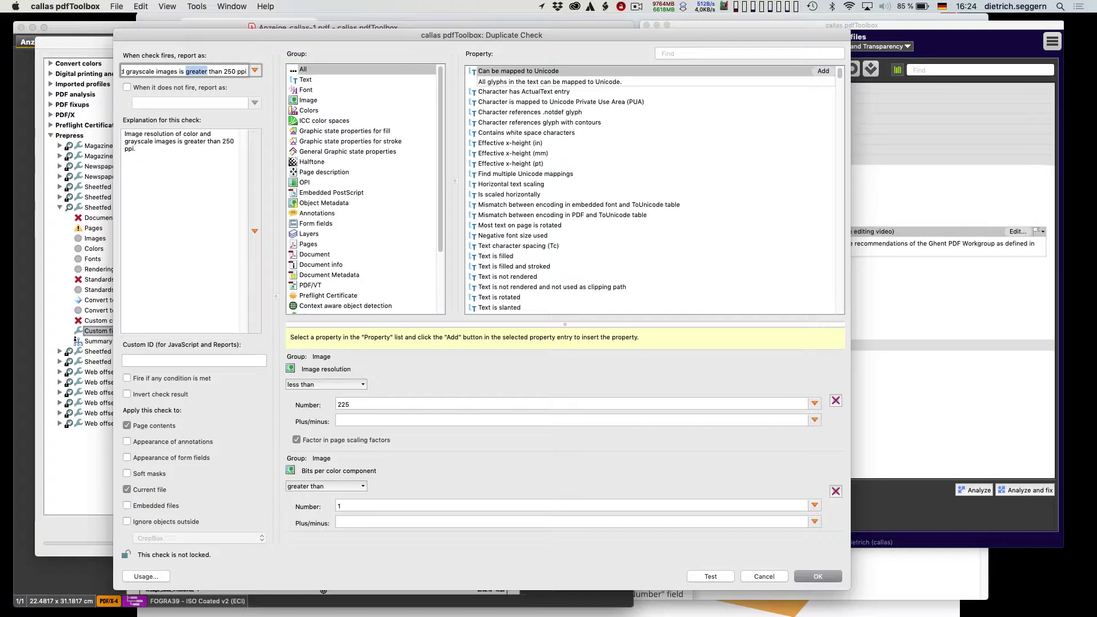
text(less)
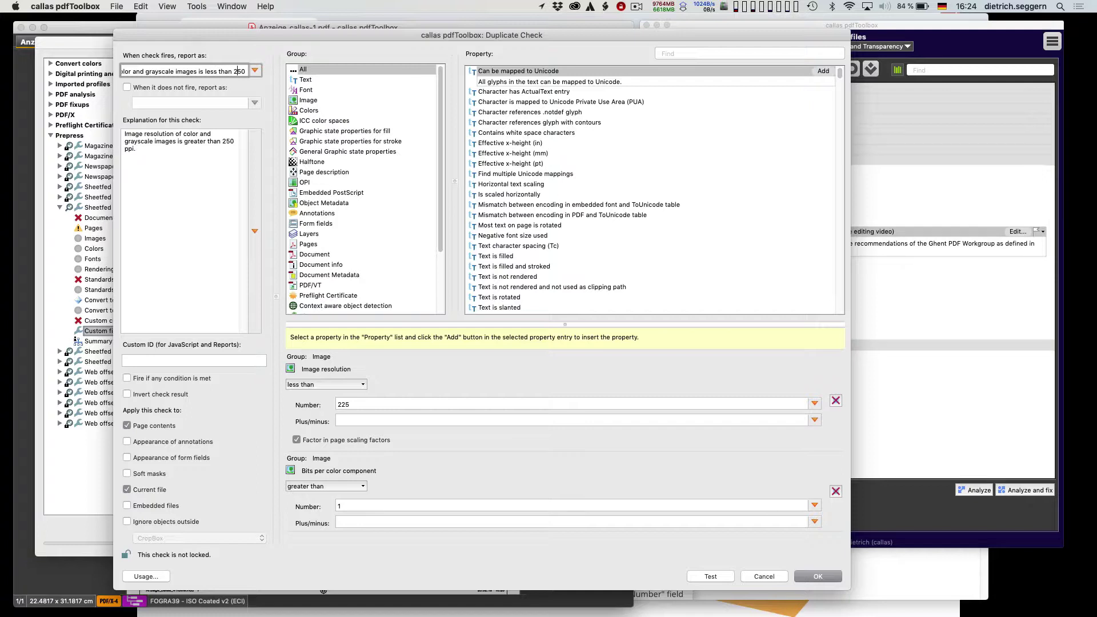
key(shift+Right)
key(shift+Right)
key(shift+Right)
text(225 ppi)
click(836, 577)
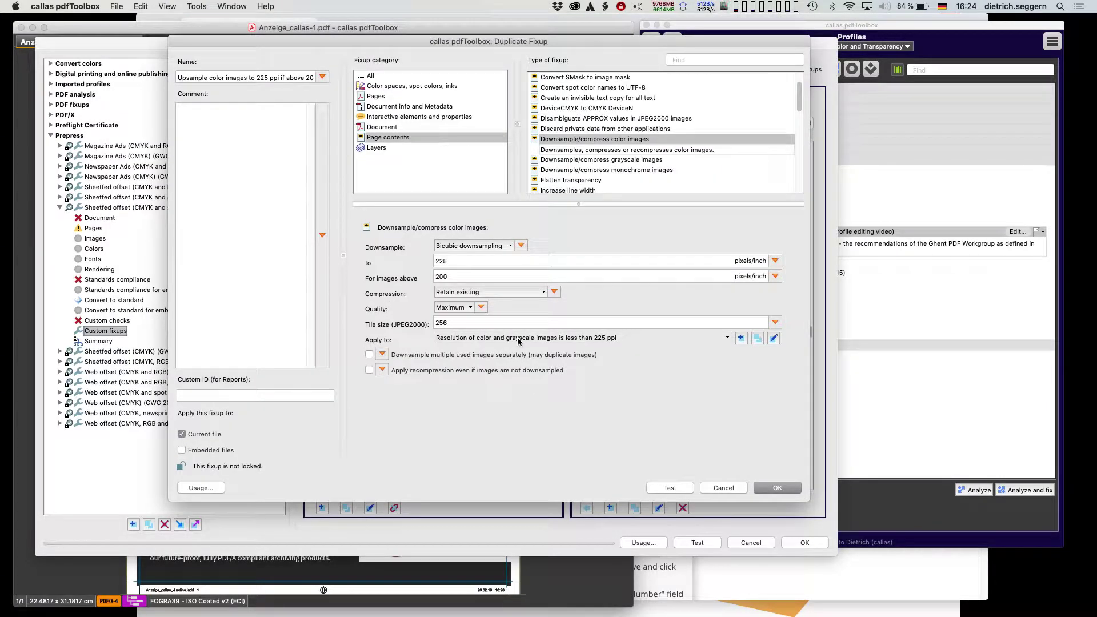
Step: Test the filtered upsampling fixup on Anzeige_callas-1.pdf, select its entry in the results, and close the test
click(670, 489)
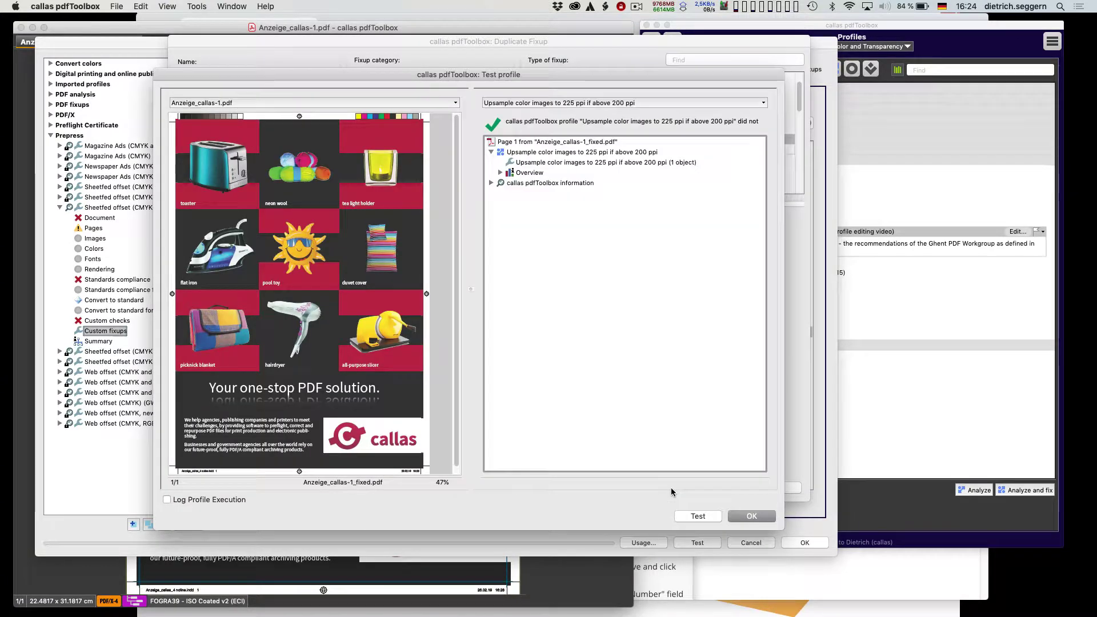
click(610, 163)
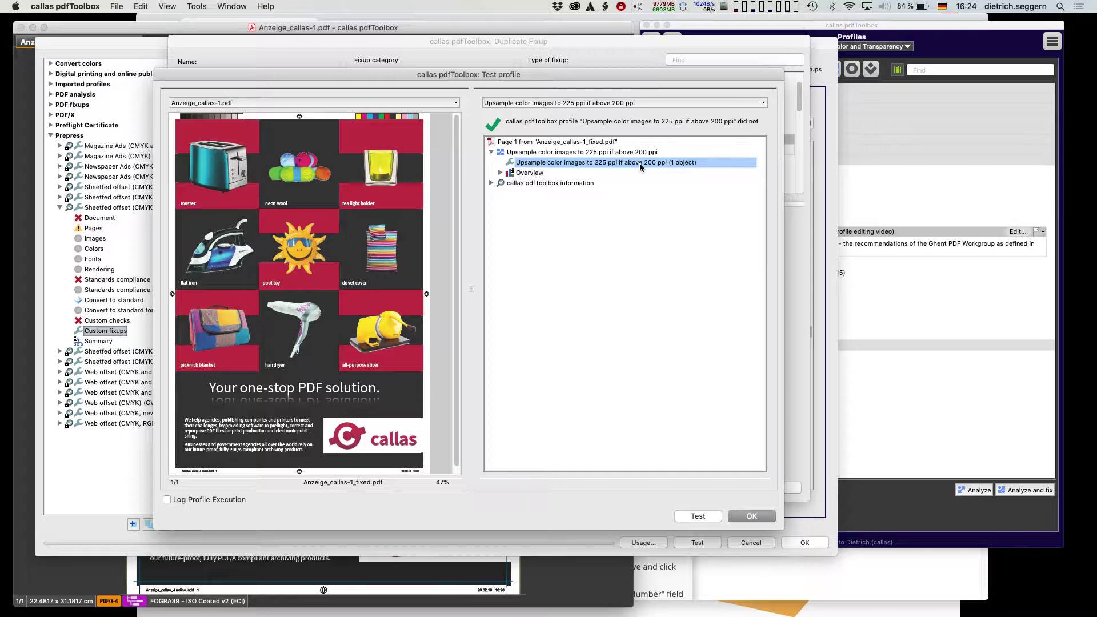
click(752, 517)
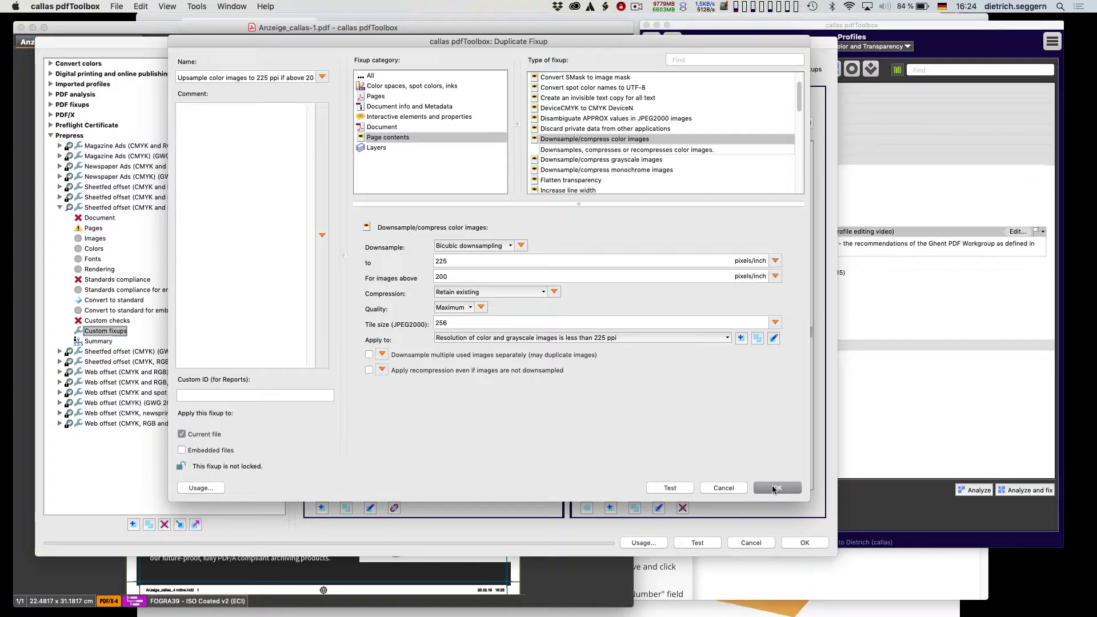
Step: Save the fixup, add "Upsample color images to 225 ppi if above 200 ppi" to the profile's custom fixups, and save the profile
click(775, 488)
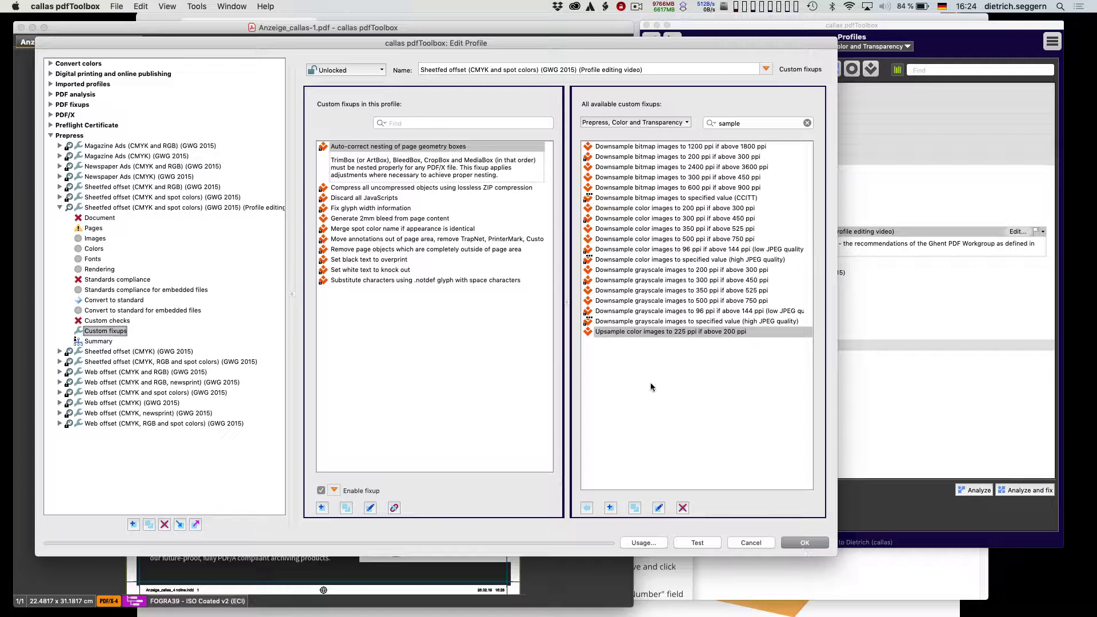
click(649, 331)
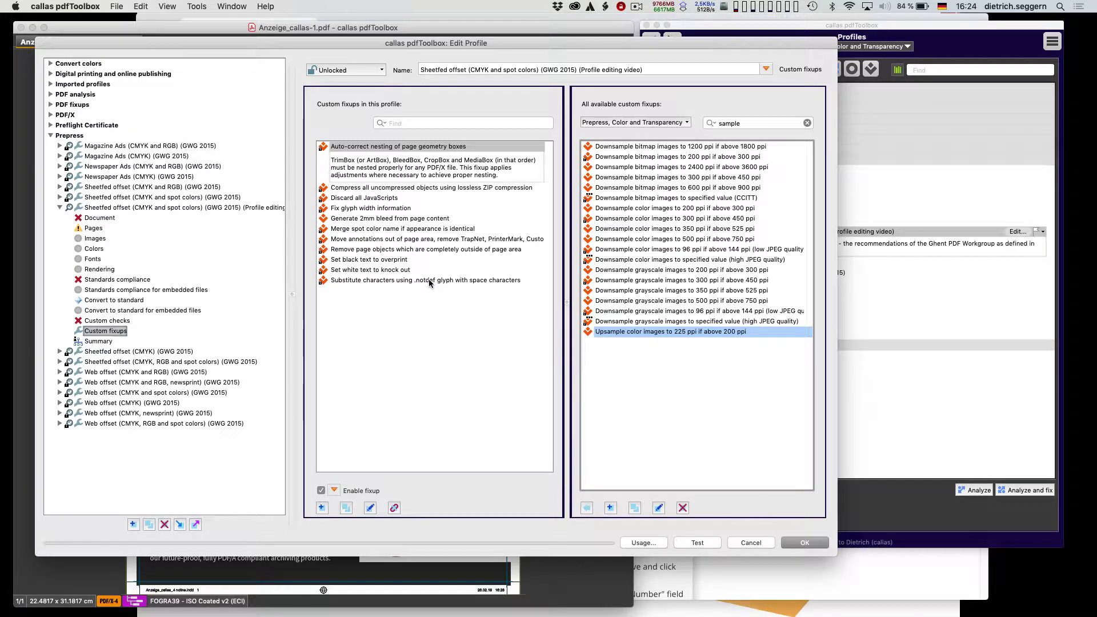
click(587, 509)
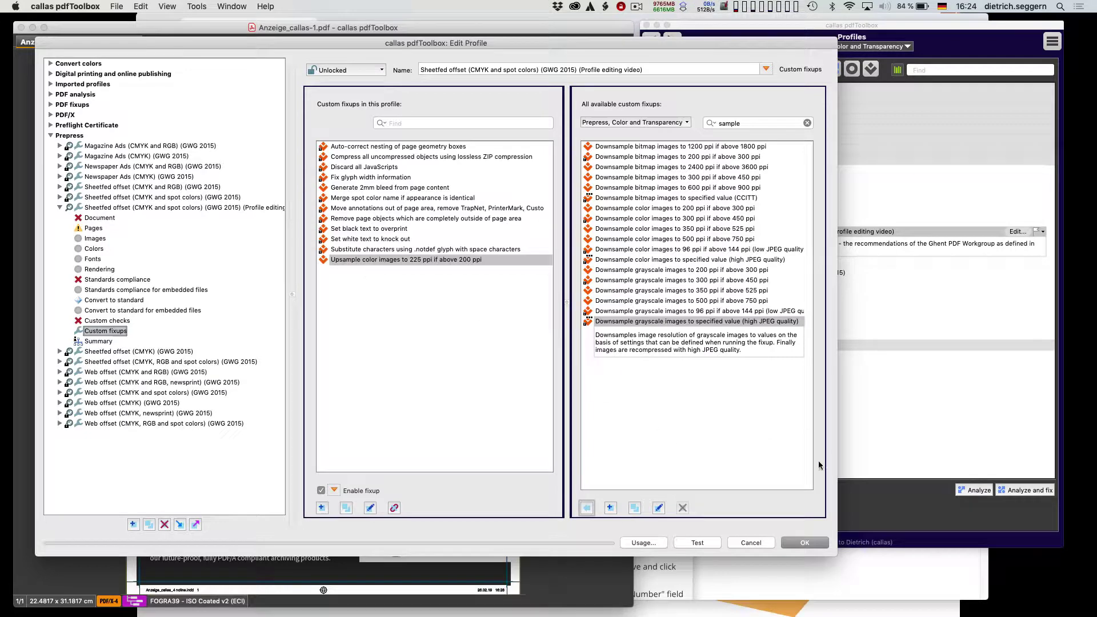
click(804, 542)
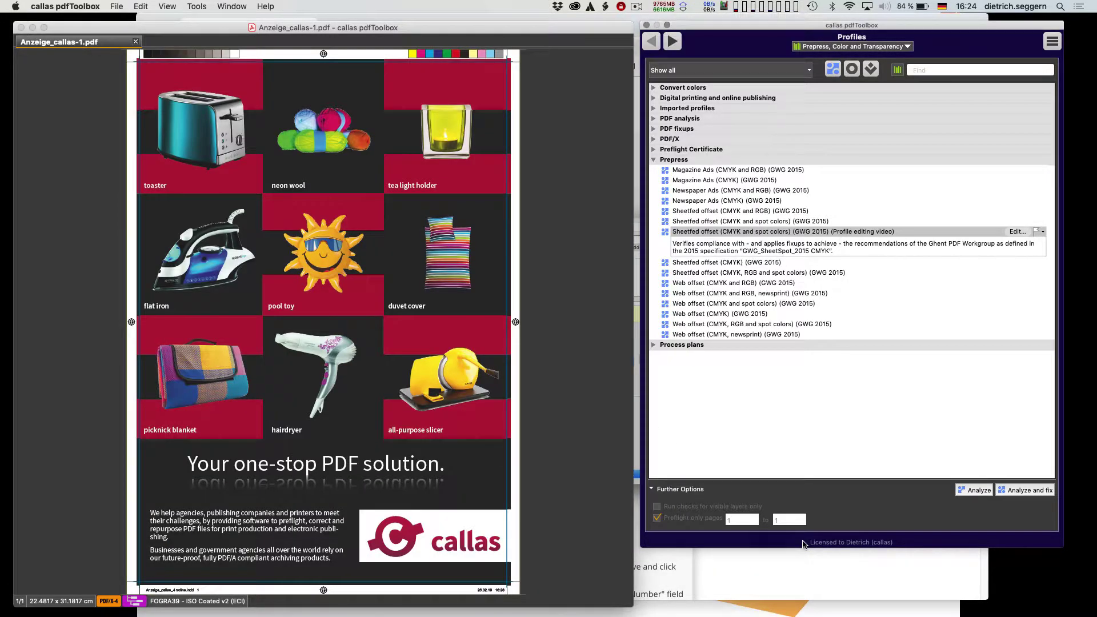
Step: Analyze and fix the PDF with the edited profile, saving it as Anzeige_callas-2.pdf, and select the upsampling fixup's result entry
click(1026, 491)
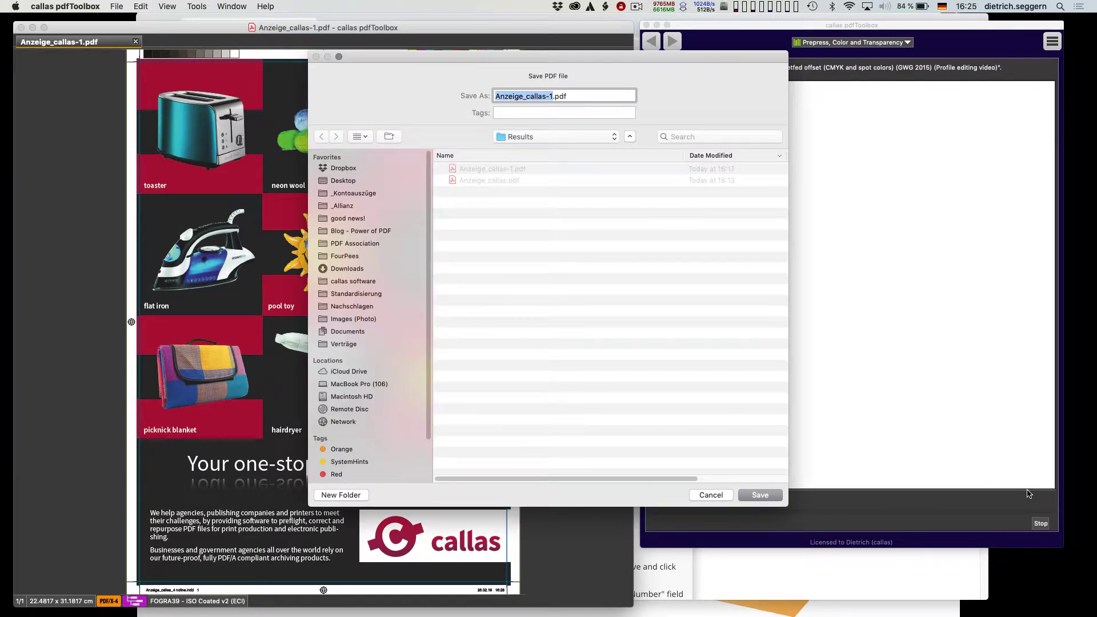
key(Right)
key(BackSpace)
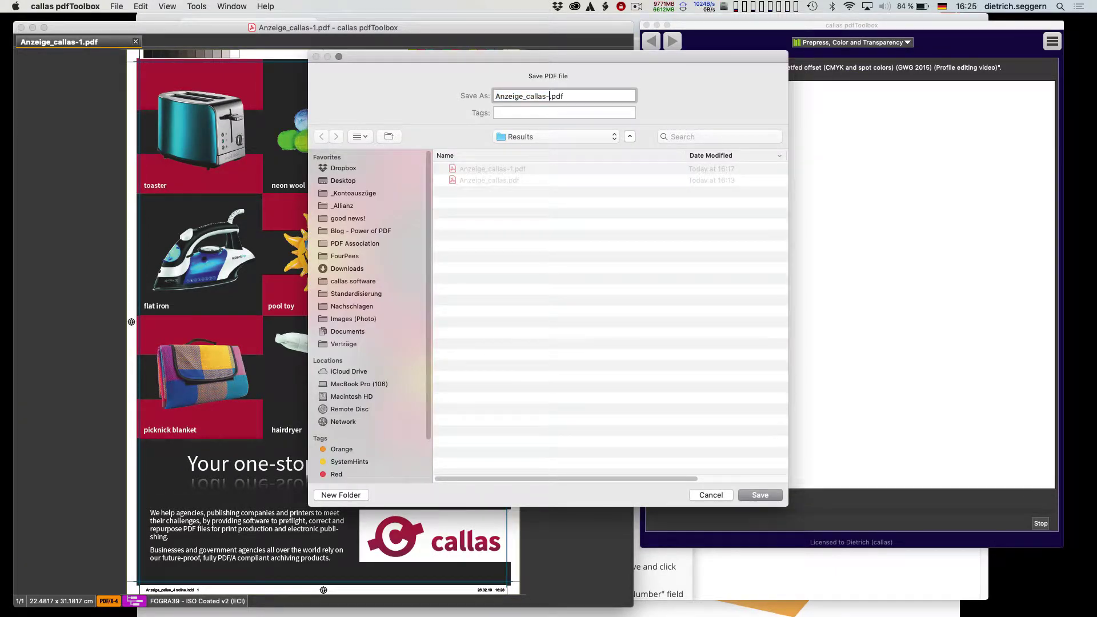
text(2)
key(Return)
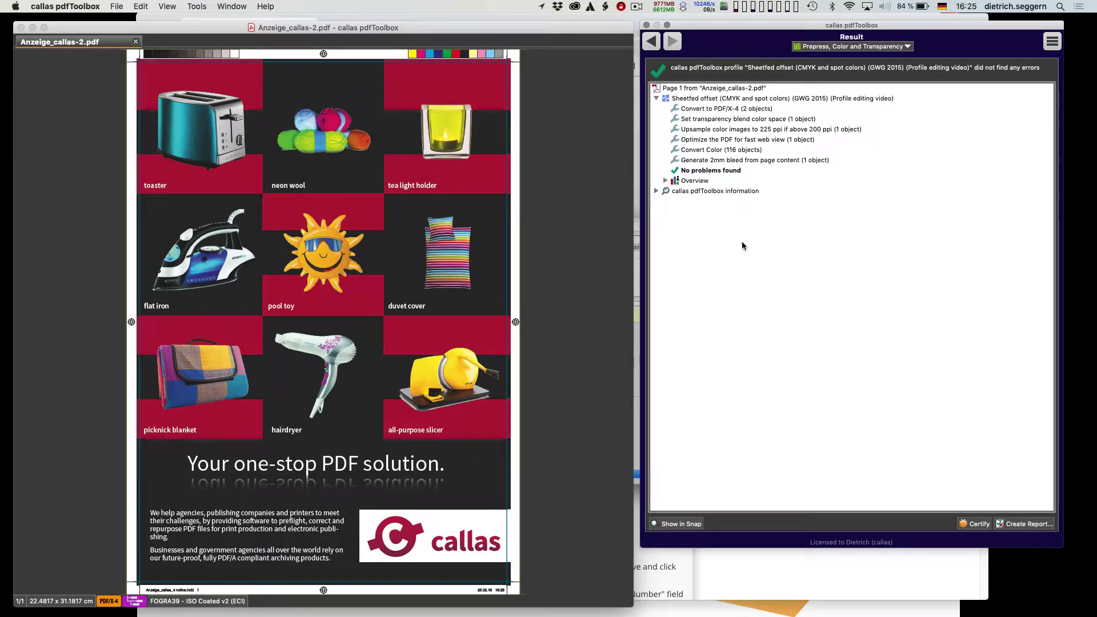
click(715, 132)
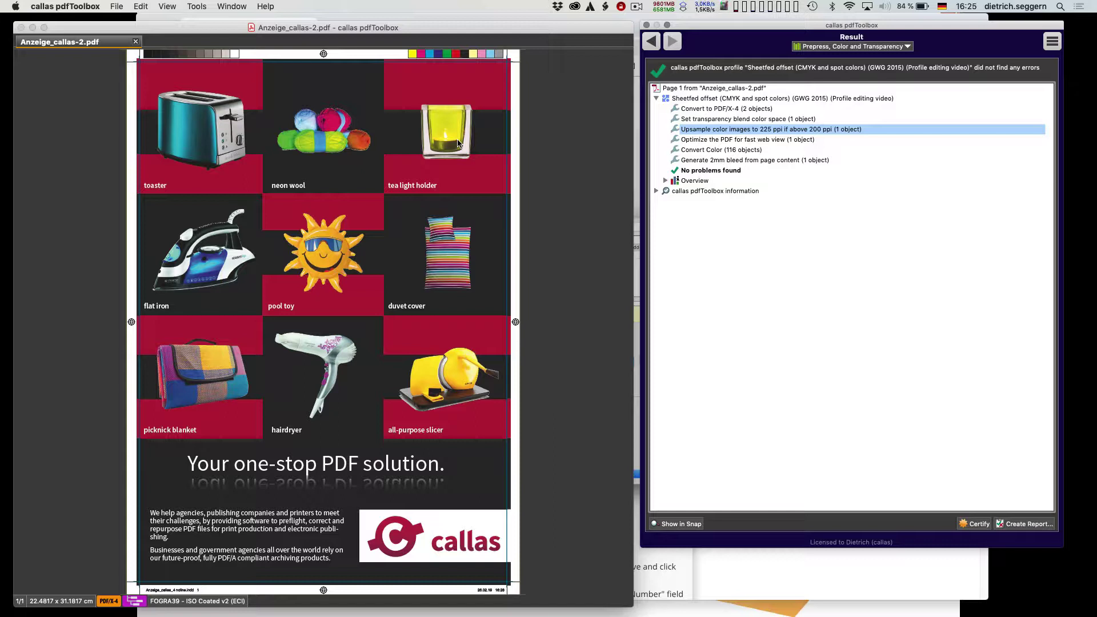
Step: Switch to the presentation at the Exercise 2 slide
key(super+Tab)
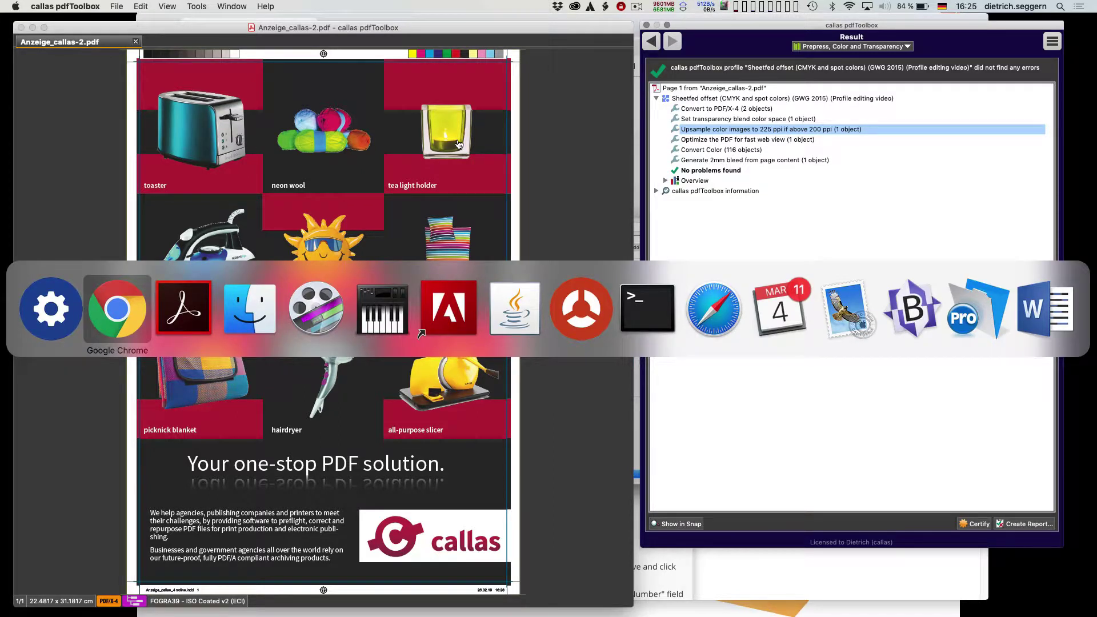
key(super+Tab)
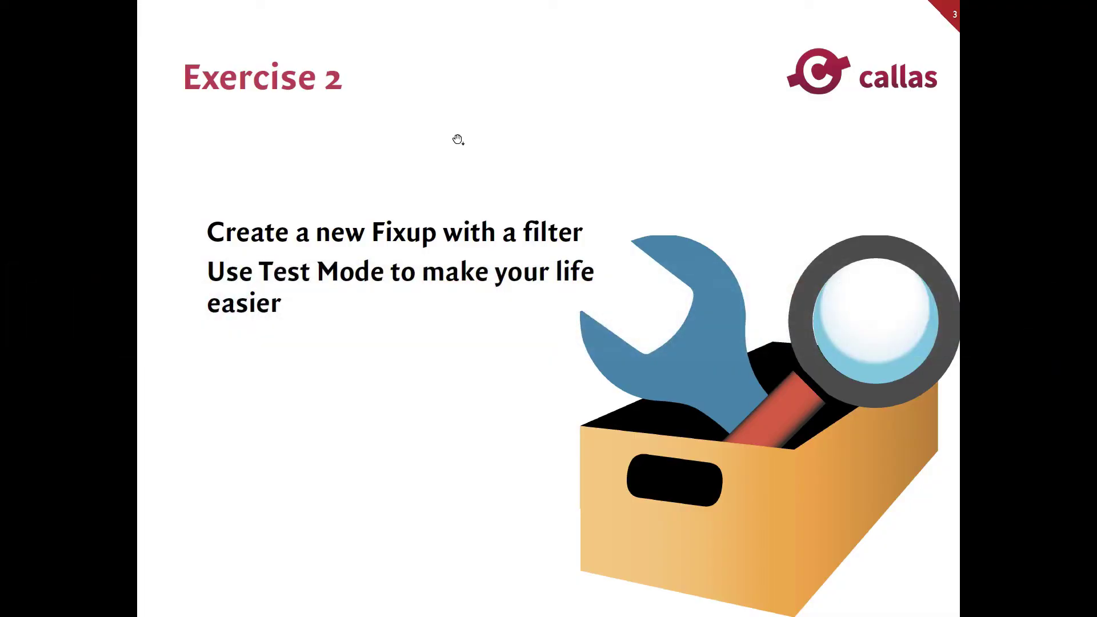
Step: Advance the presentation to the Checks agenda slide, switch to pdfToolbox, and look through the list of available fixups
key(Right)
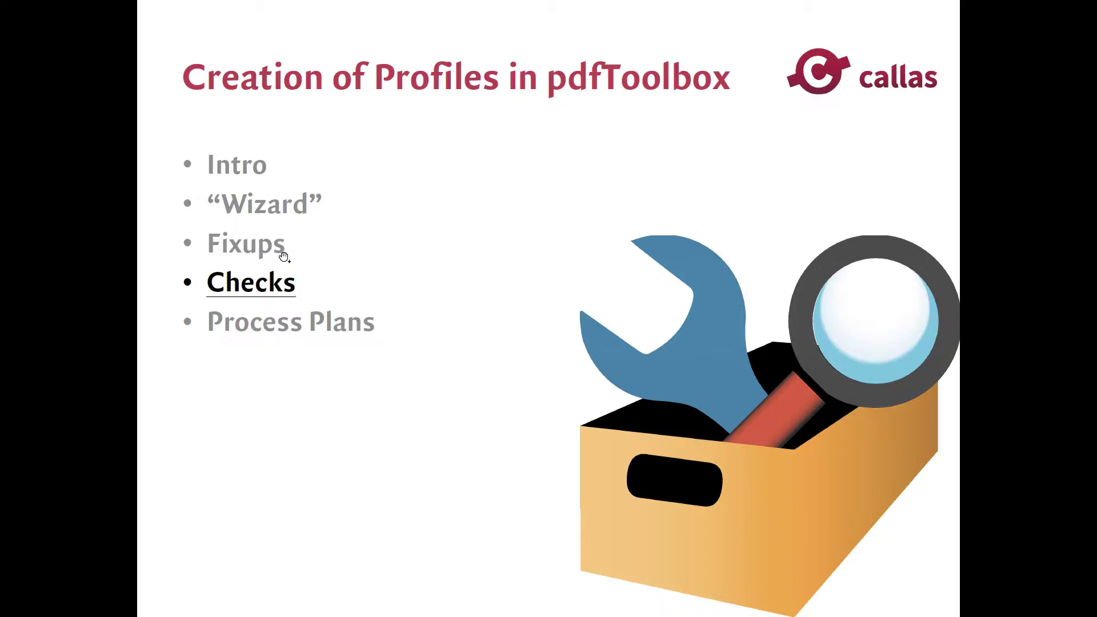
key(super+Tab)
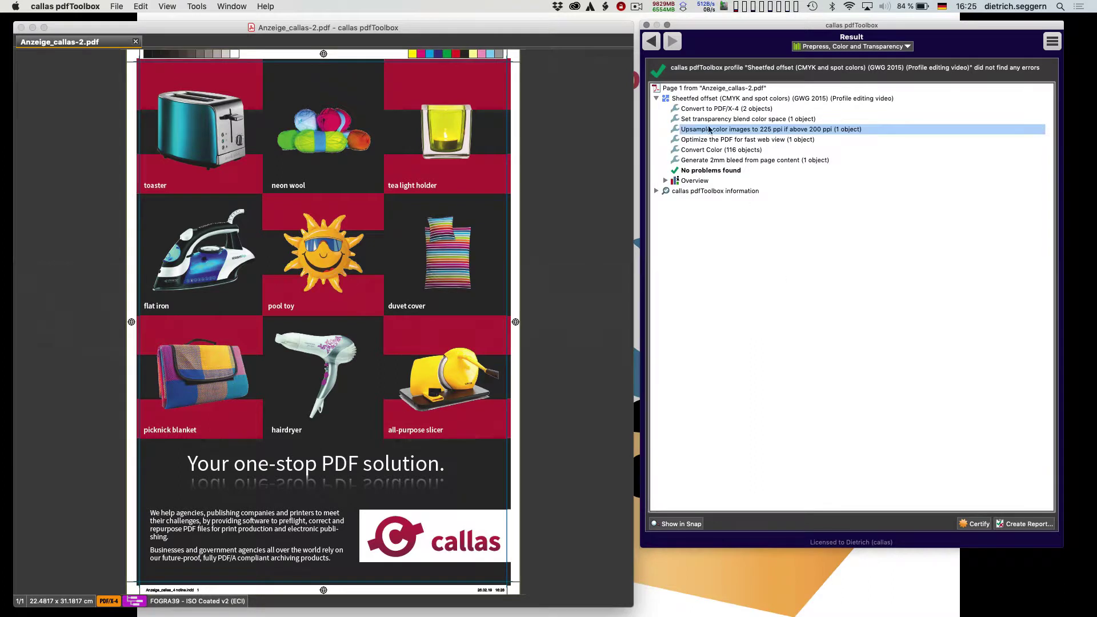
click(652, 42)
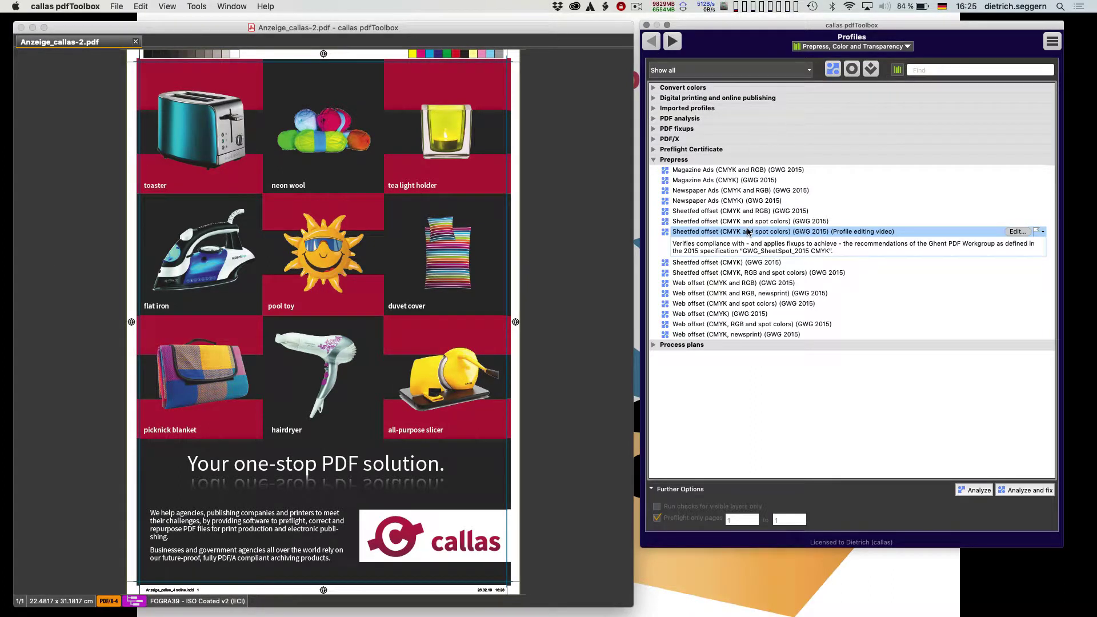
click(871, 69)
scroll(759, 278, down, 6)
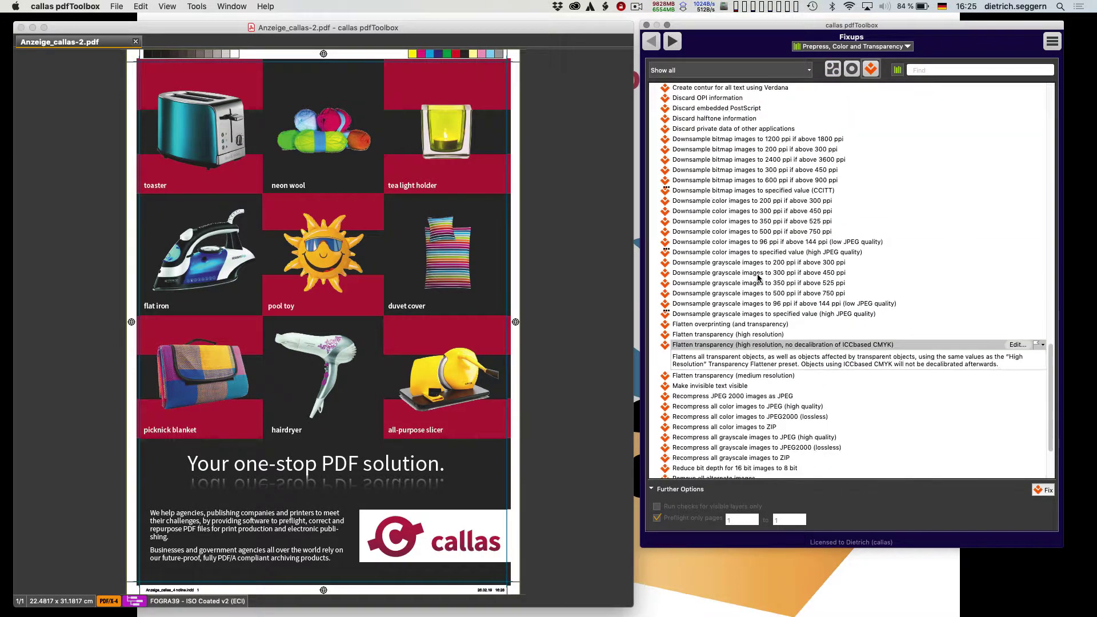
scroll(759, 278, up, 20)
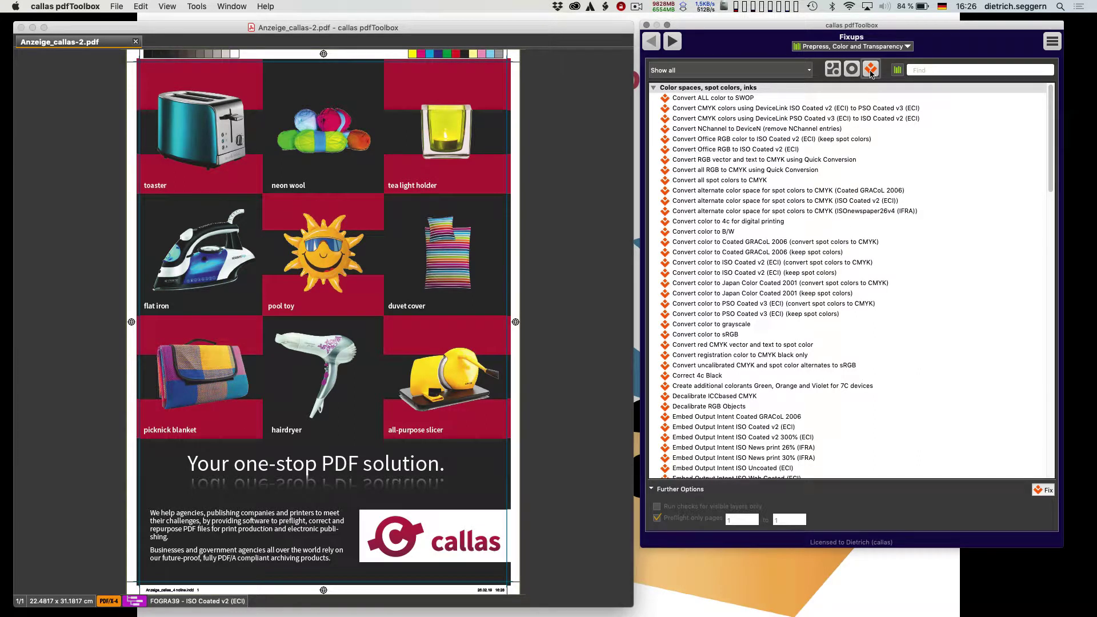
Step: Start a new fixup and examine the available types, including the settings for Adjust dot gain, Adjust colors for PDF based ISO standards, and Convert colors
click(1052, 41)
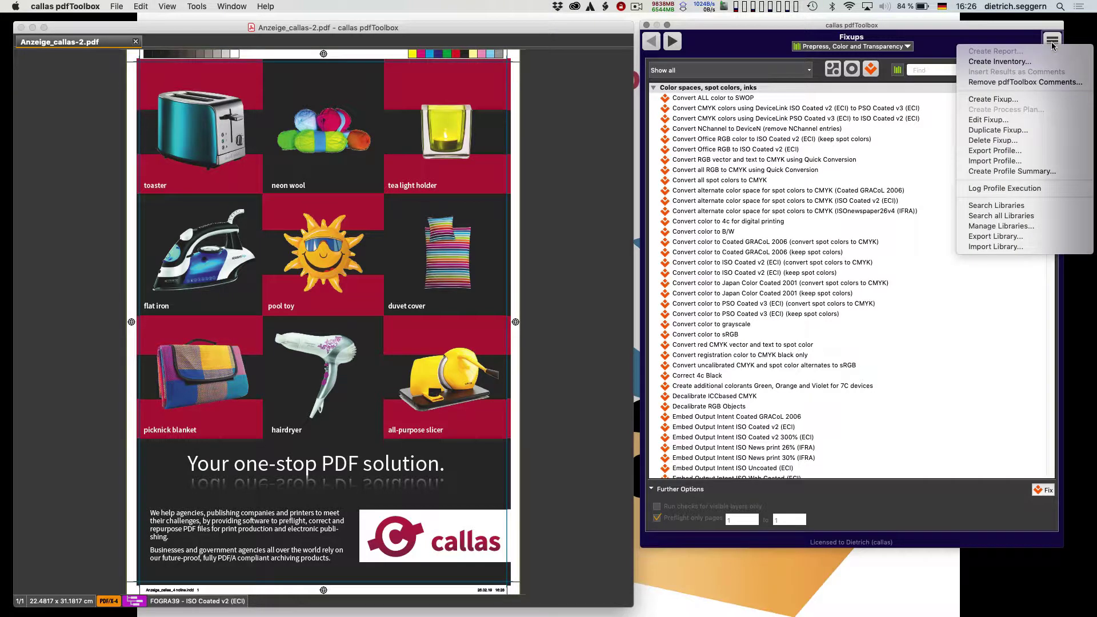
click(1027, 99)
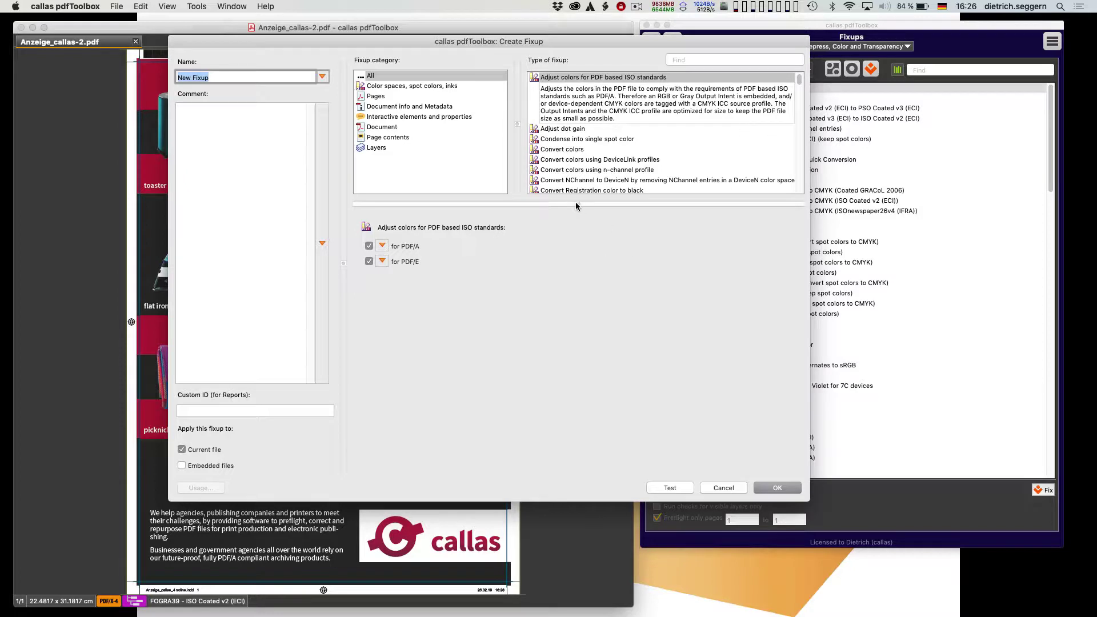
drag(576, 203, 578, 301)
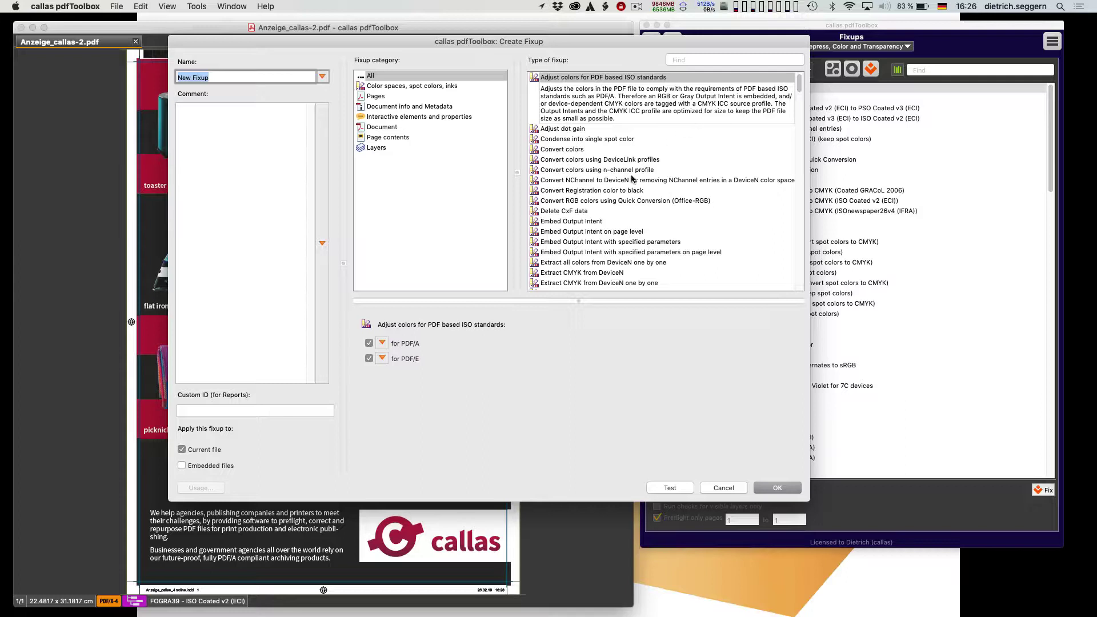
click(568, 131)
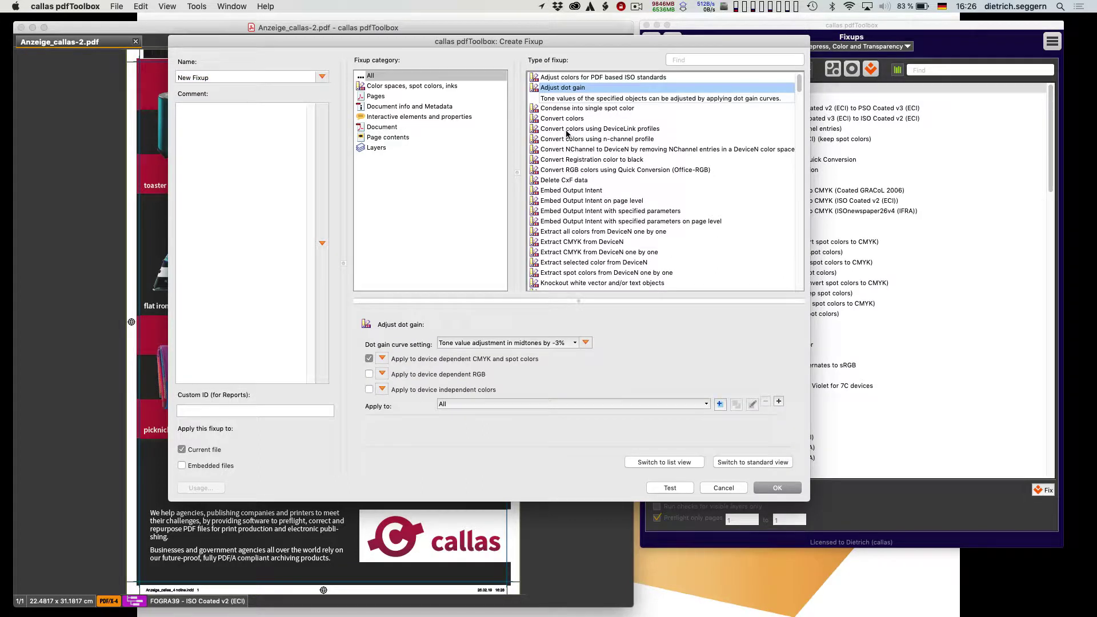
click(587, 78)
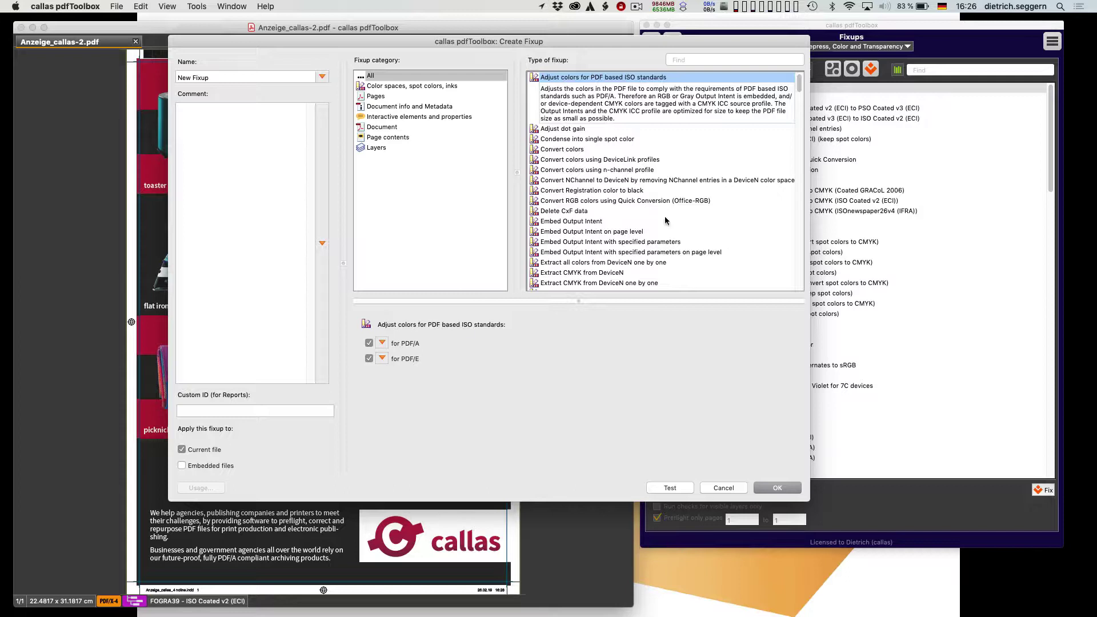
click(563, 151)
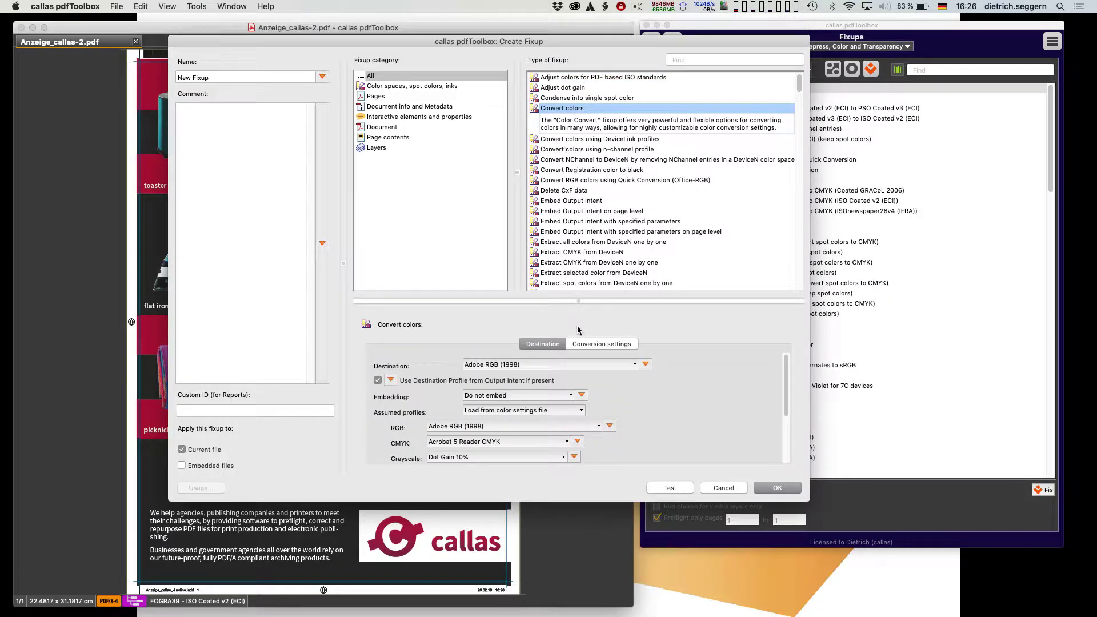
drag(578, 301, 575, 187)
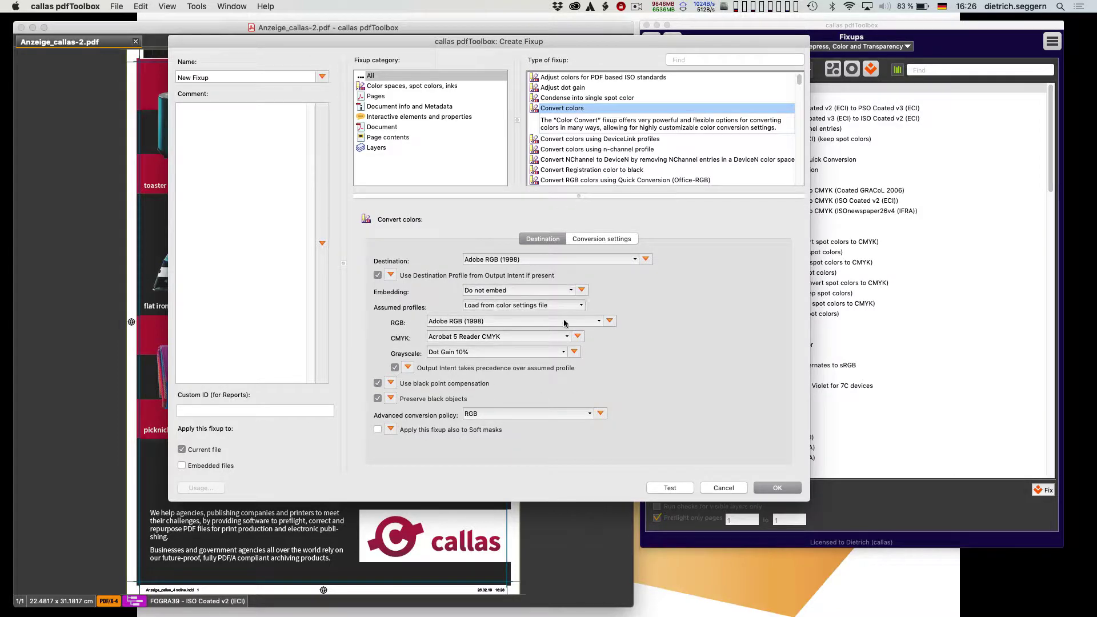
scroll(639, 150, down, 5)
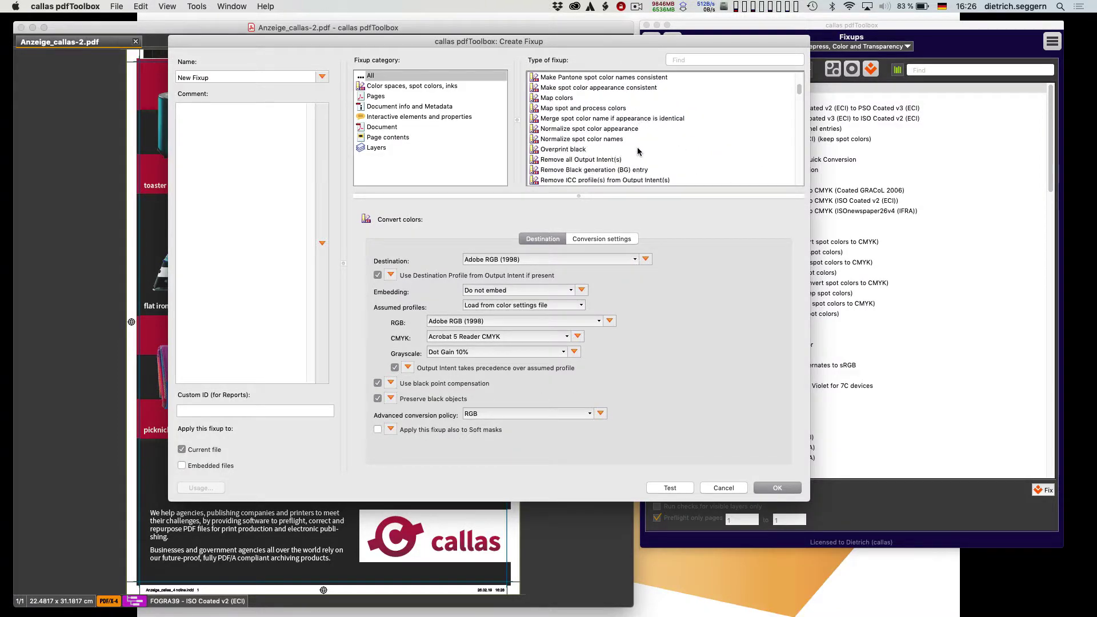
scroll(640, 149, up, 5)
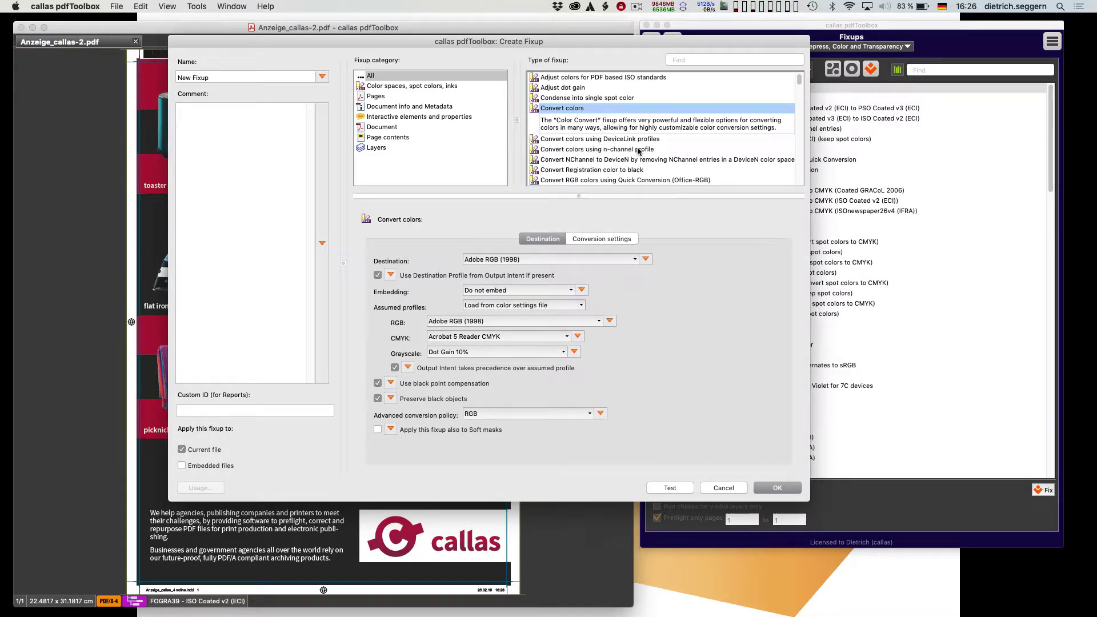
Step: Search the fixup types for "map", examine the Map colors settings, and cancel the new fixup
click(694, 60)
text(map)
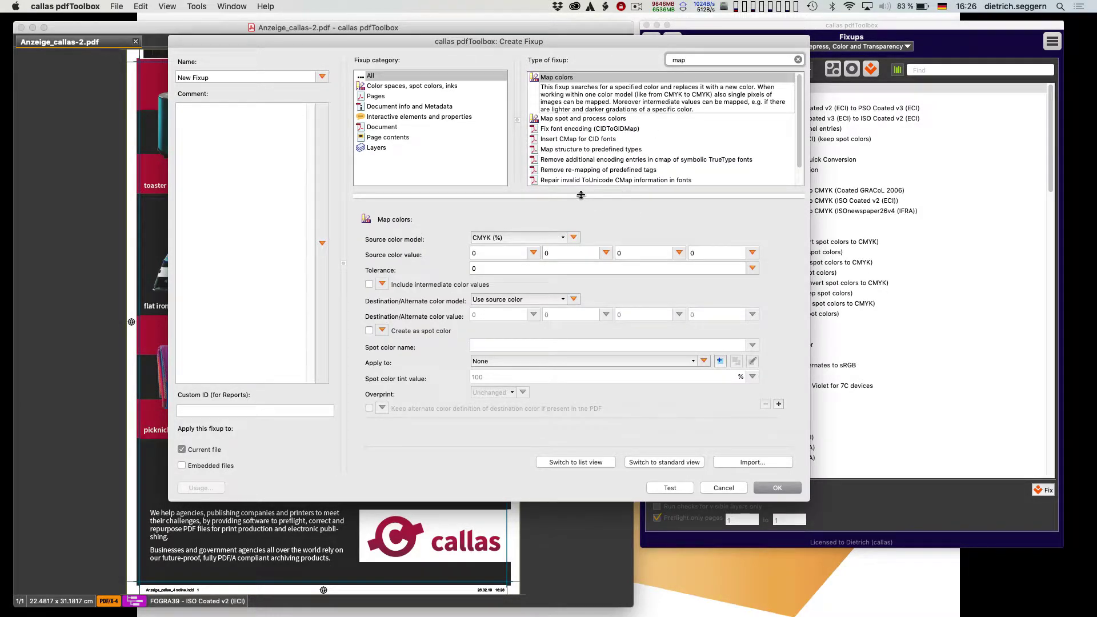
drag(579, 196, 579, 152)
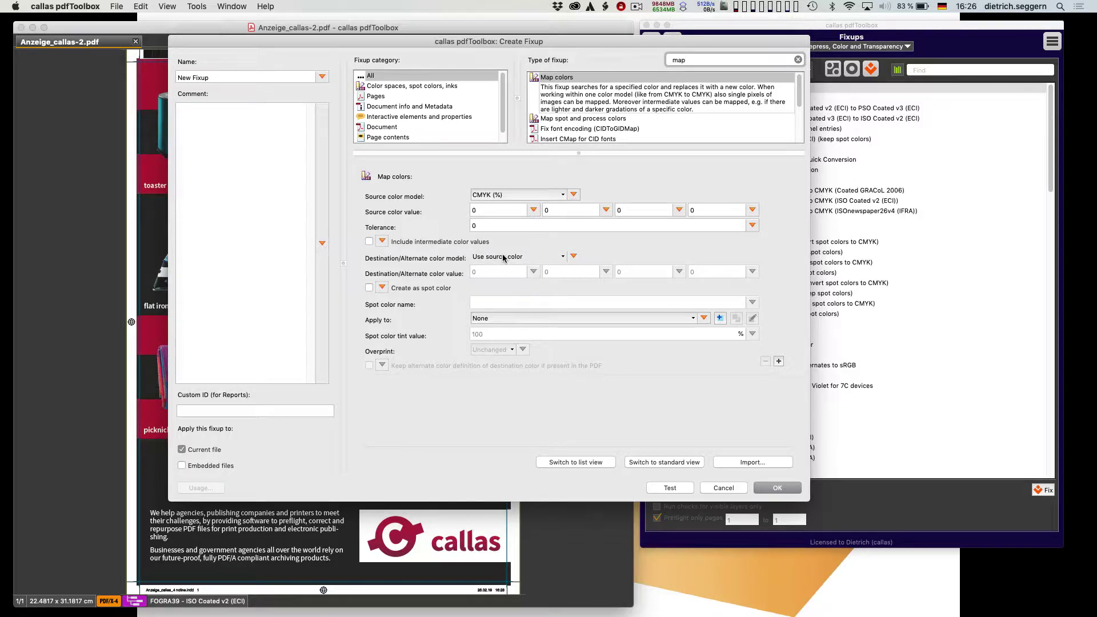
click(723, 488)
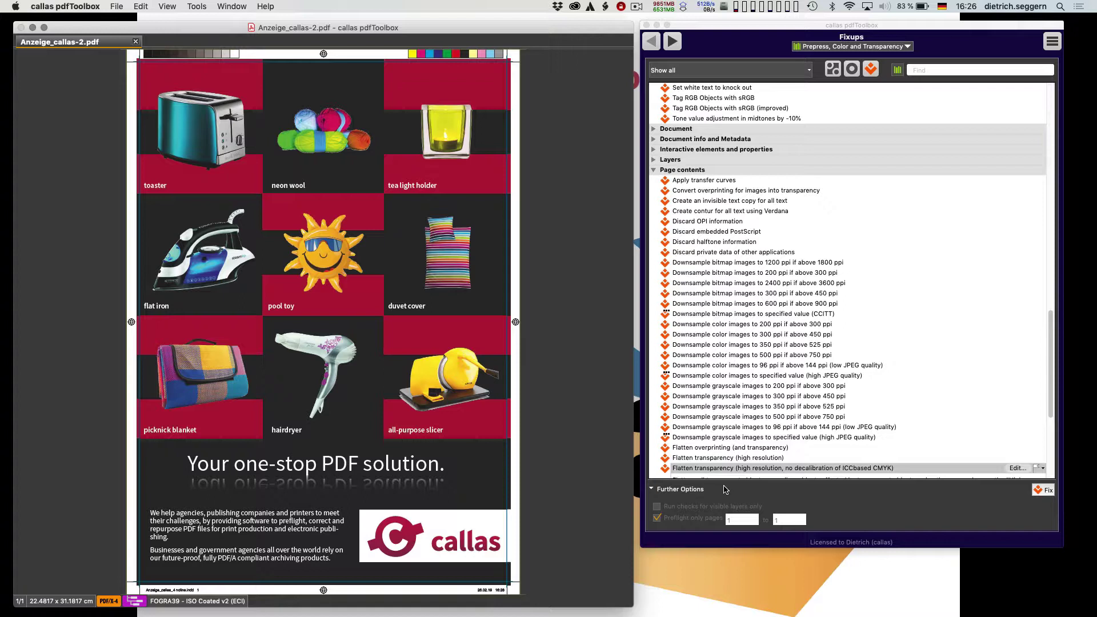
Step: Return to the profiles list and show the Checks slide about conditions and property types in the presentation
click(830, 75)
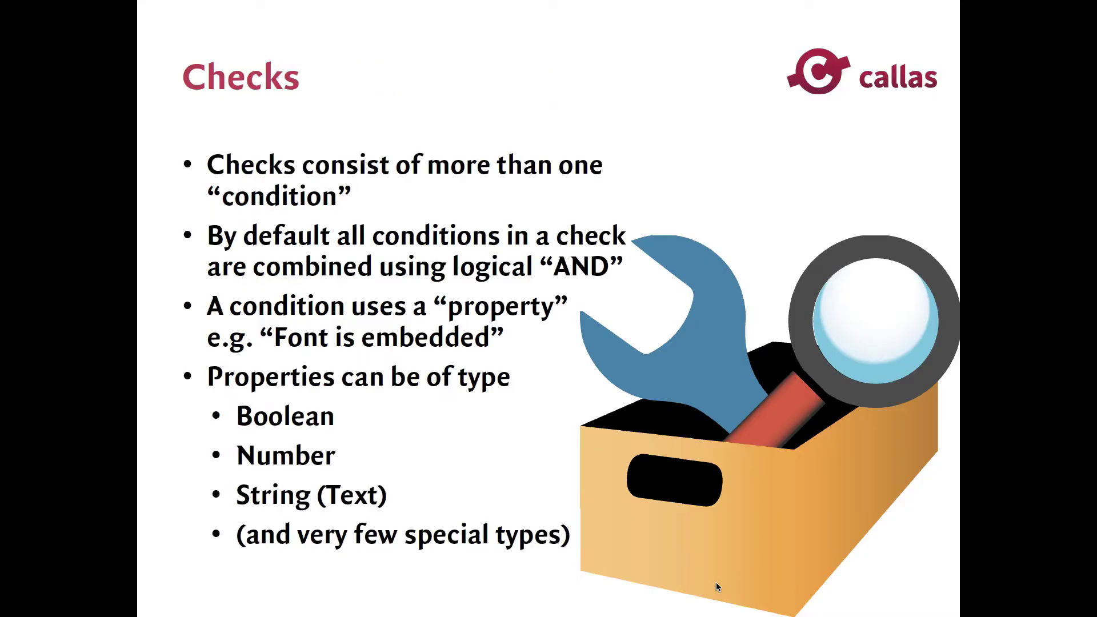
key(Left)
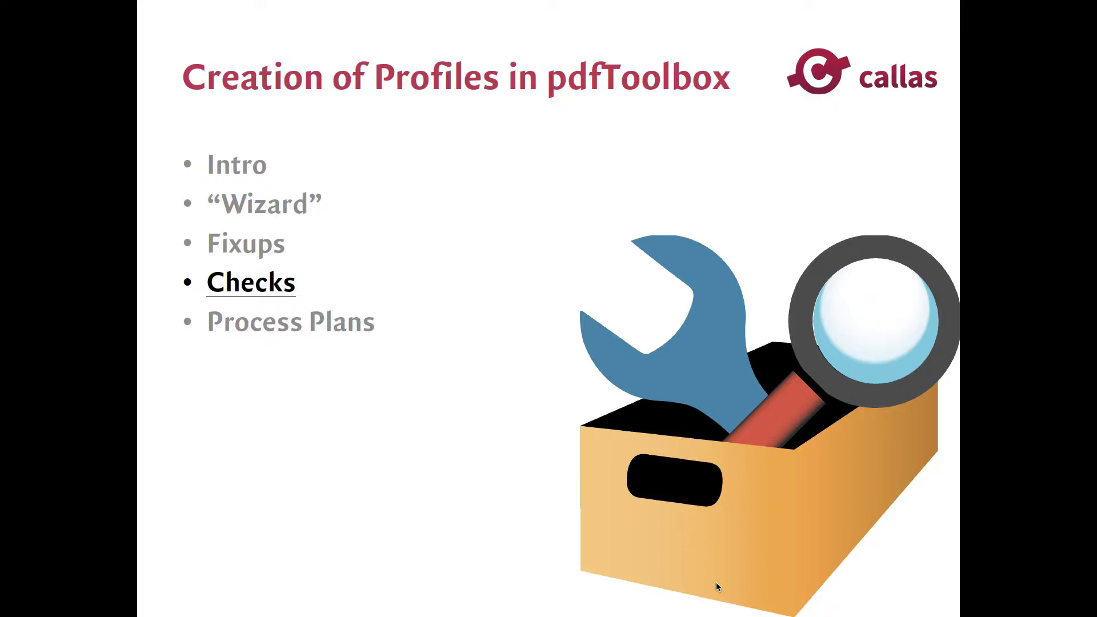
key(Right)
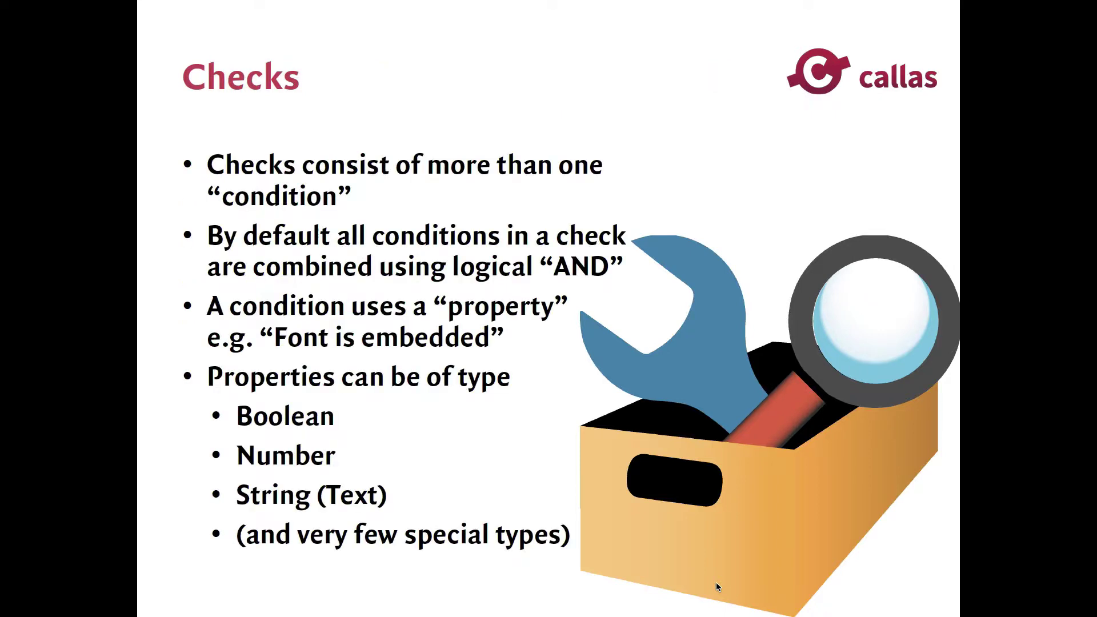
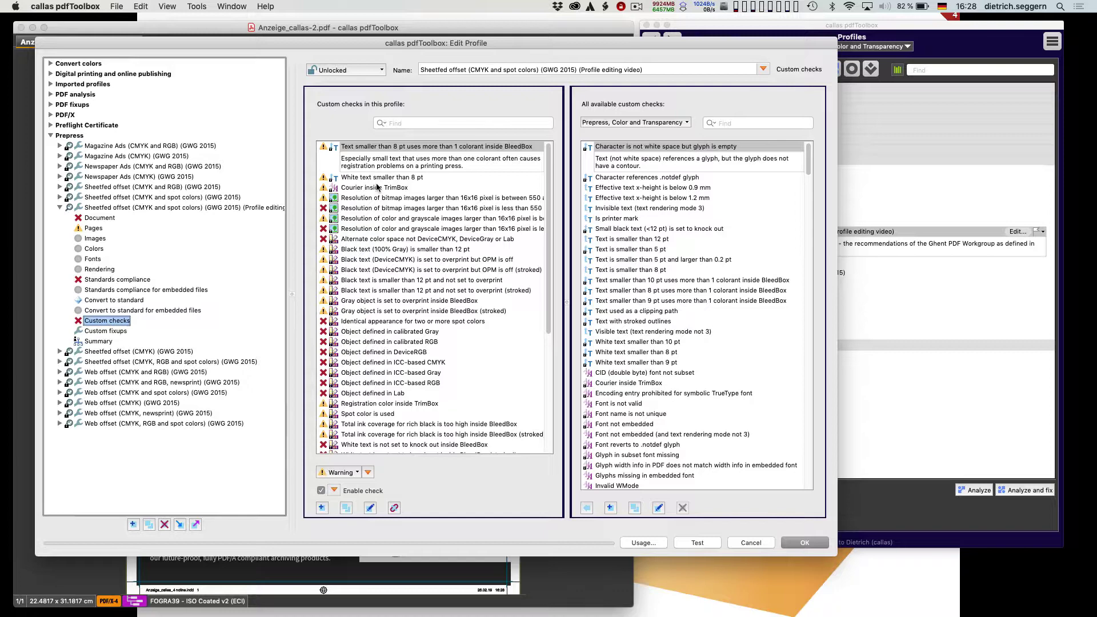
Step: Open the profile's "Courier inside TrimBox" custom check to view its base font name condition, and close it without changes
click(379, 187)
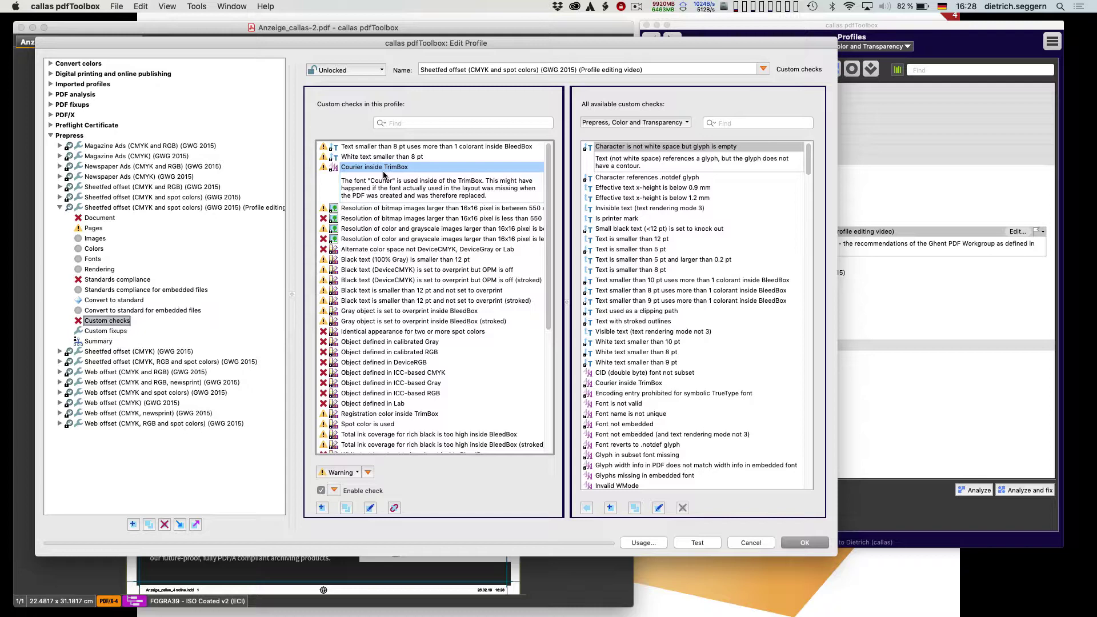
click(371, 508)
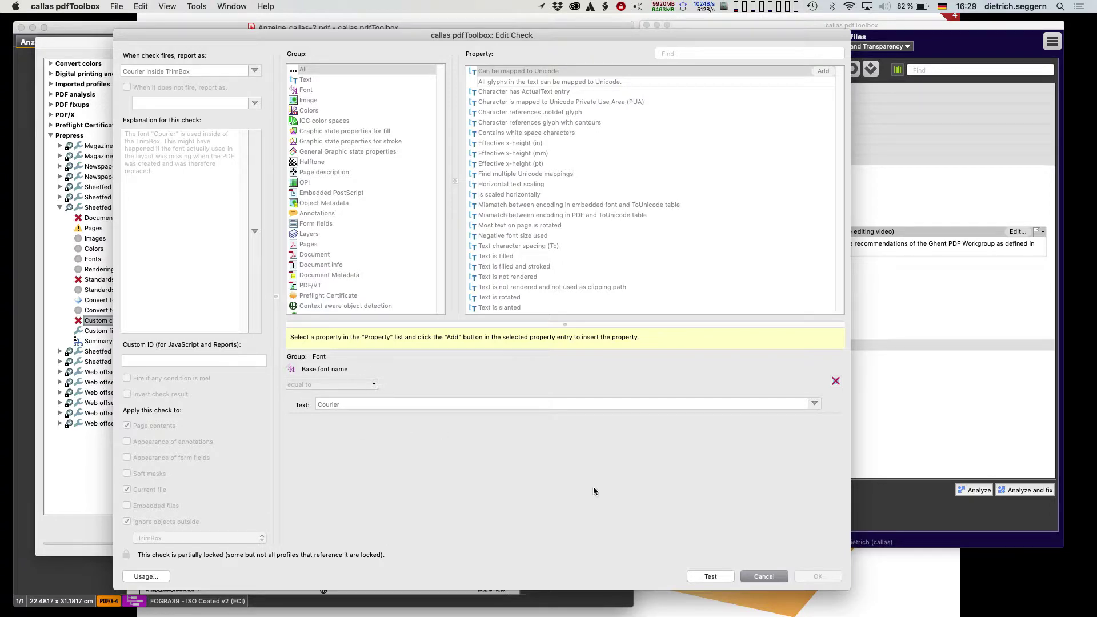
click(760, 575)
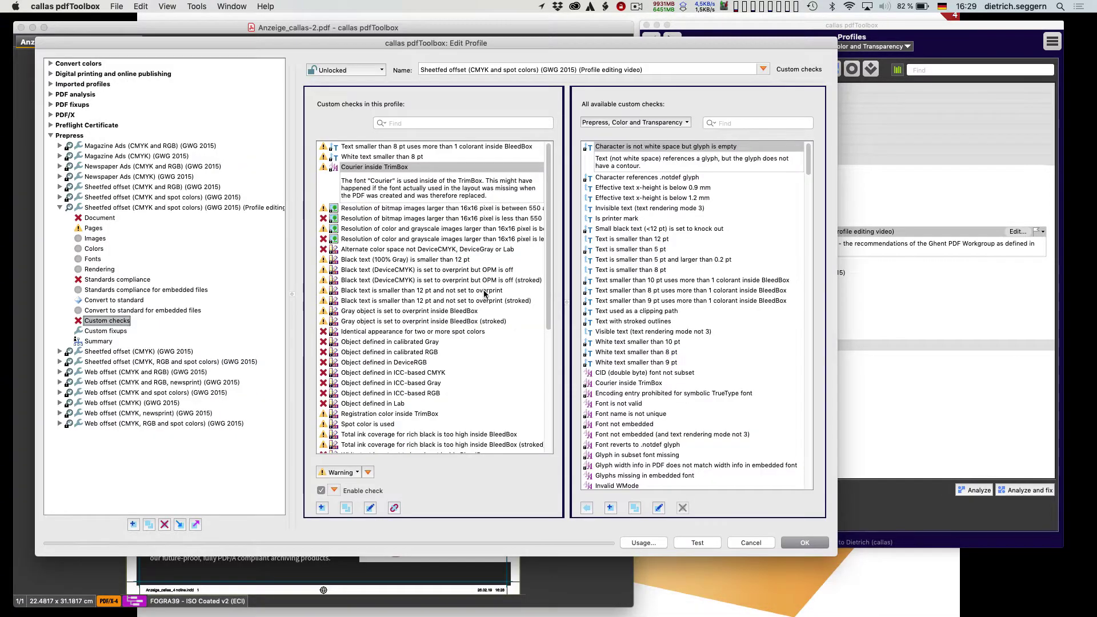
Step: Duplicate the "Courier inside TrimBox" check, keeping TrimBox as its object limit, and test the copy on Anzeige_callas-2.pdf
click(375, 167)
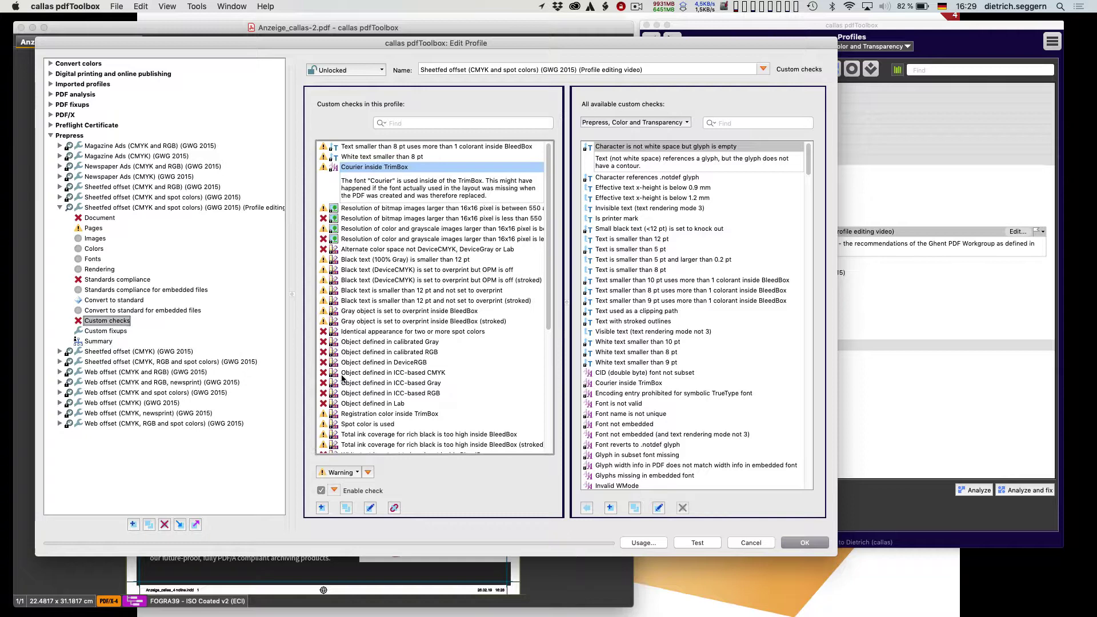
click(348, 508)
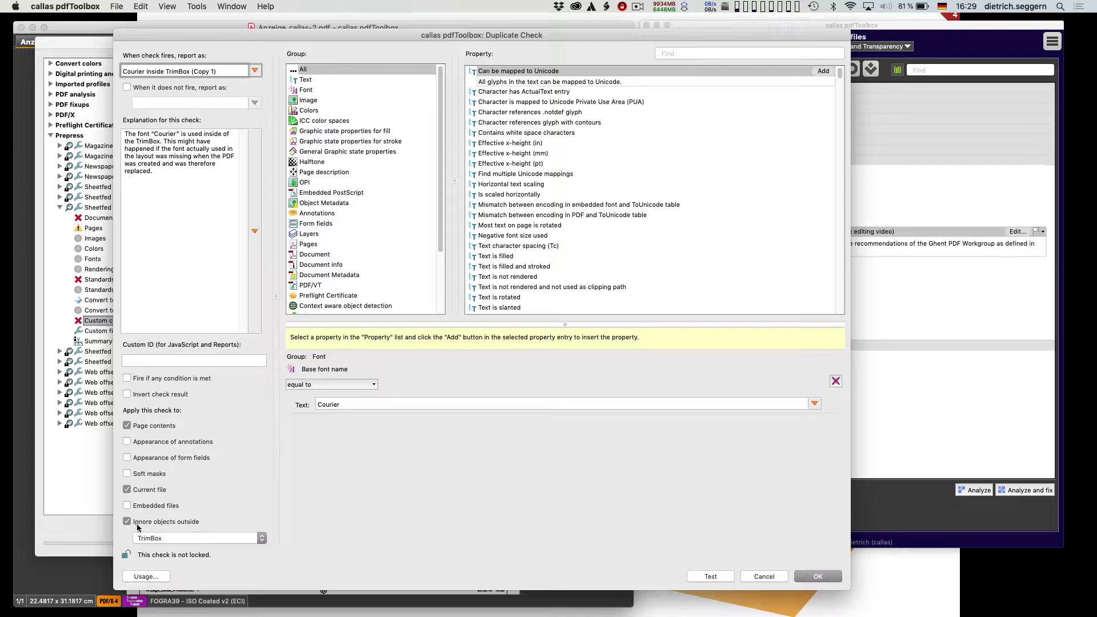
click(227, 540)
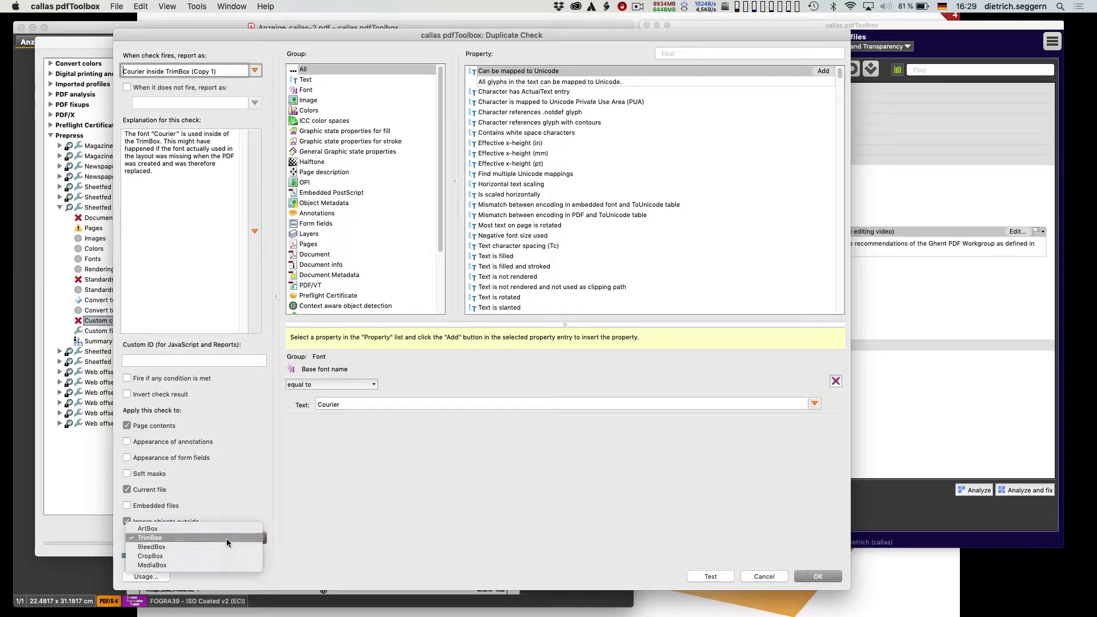
click(226, 539)
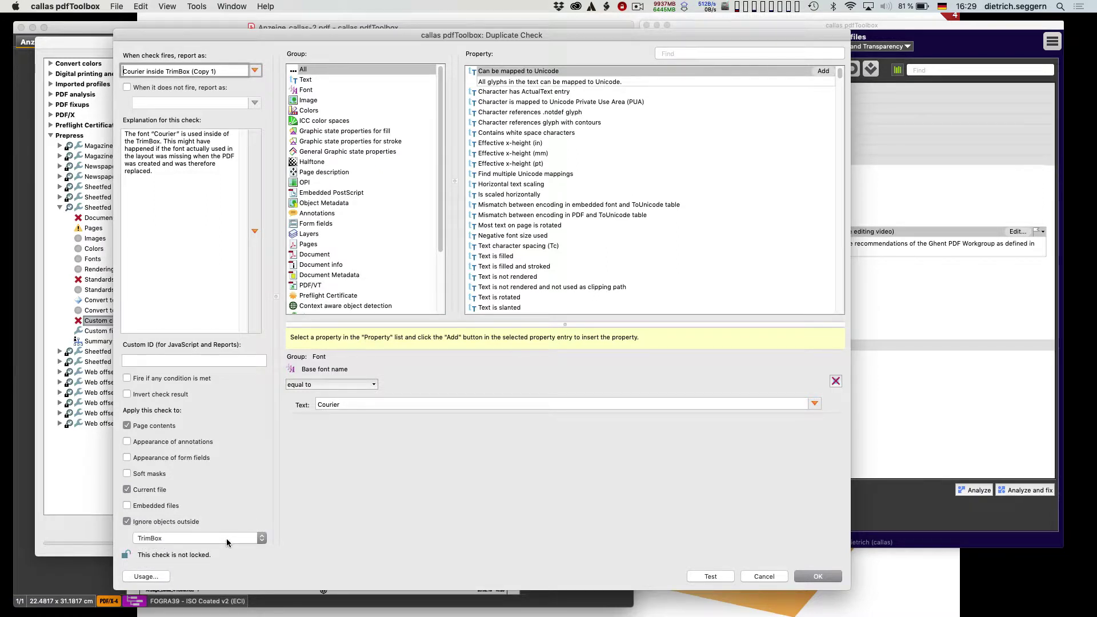
click(709, 577)
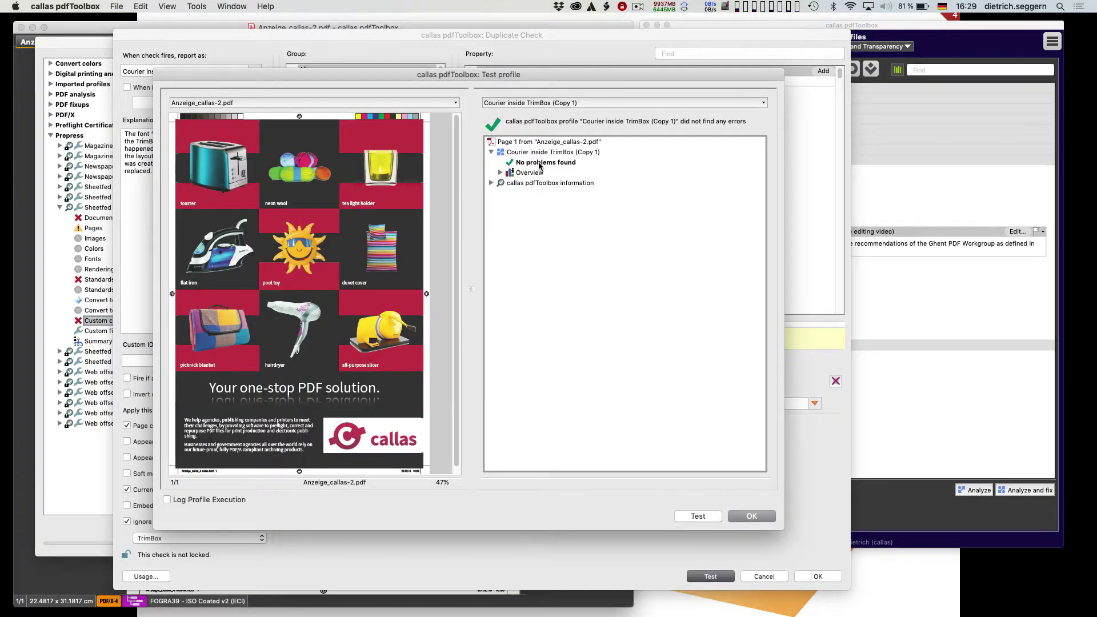
click(753, 519)
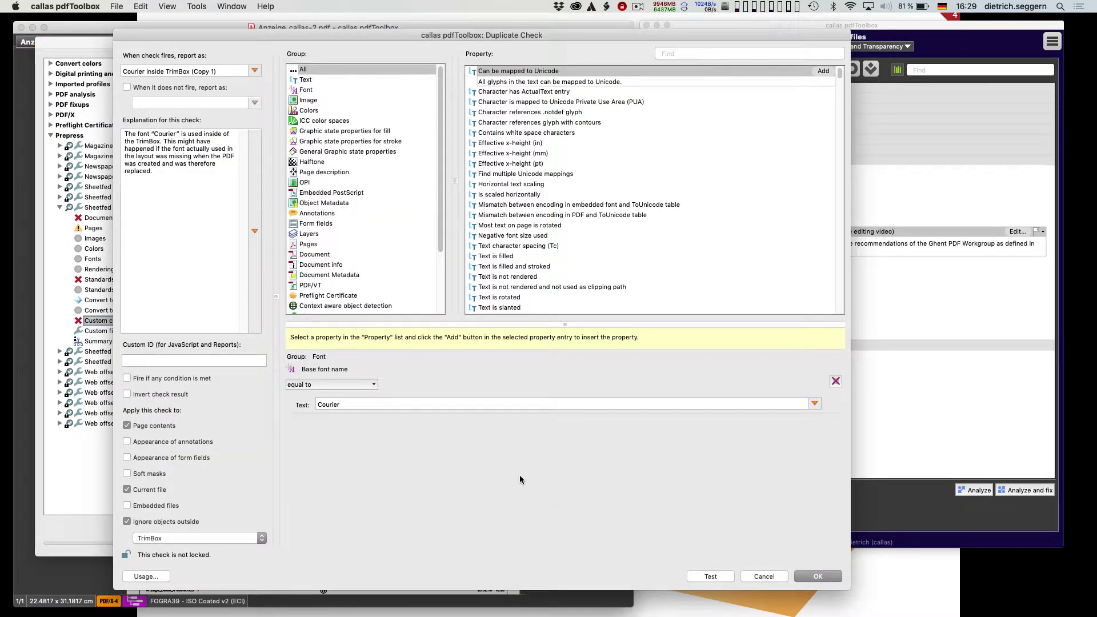
Step: Set the copied check's base font name condition to begins with "S" and test it on Anzeige_callas-2.pdf, selecting its result entry
click(319, 384)
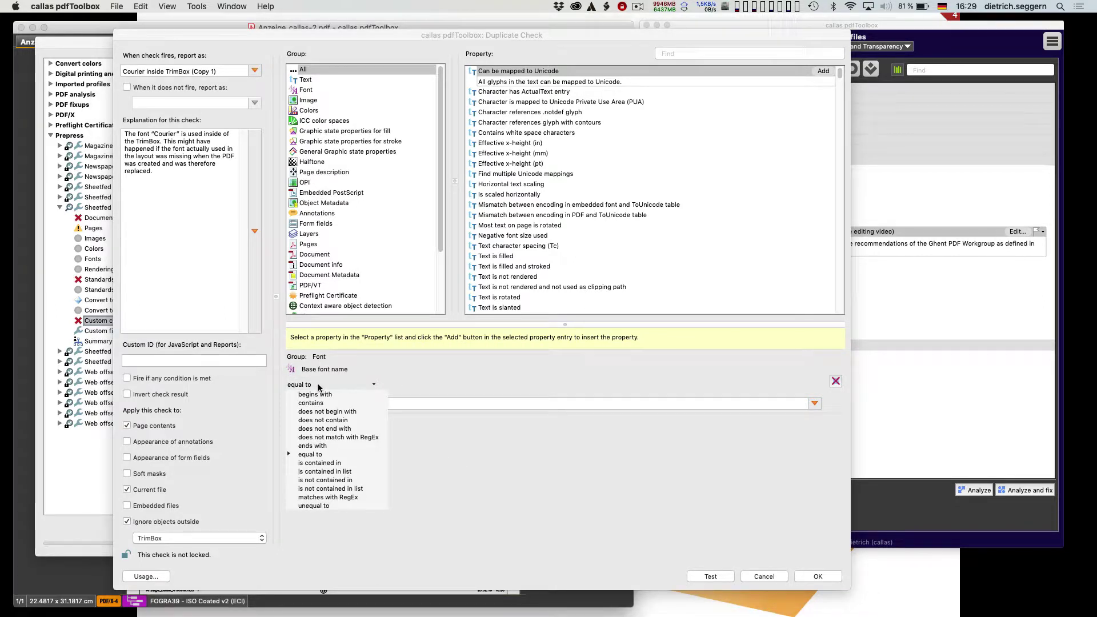
click(317, 396)
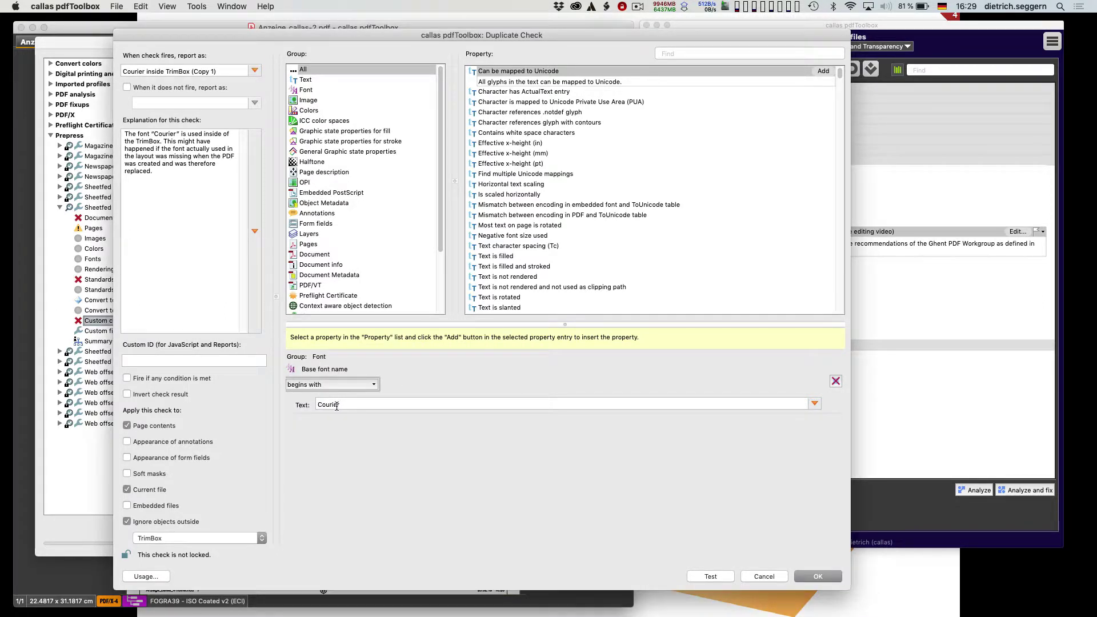
key(Tab)
text(S)
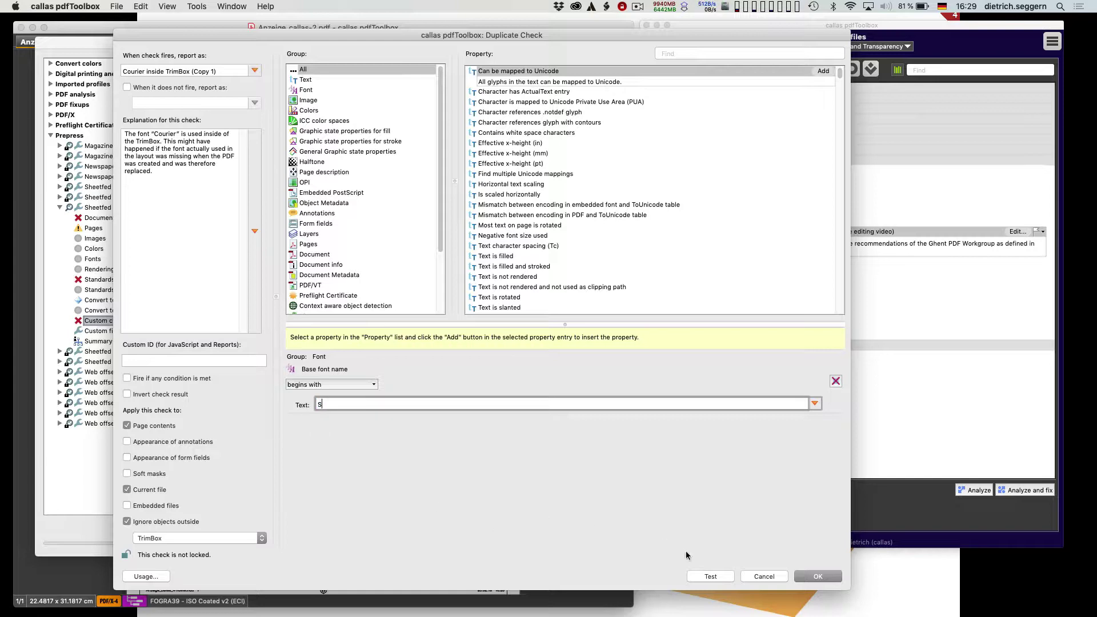
click(710, 576)
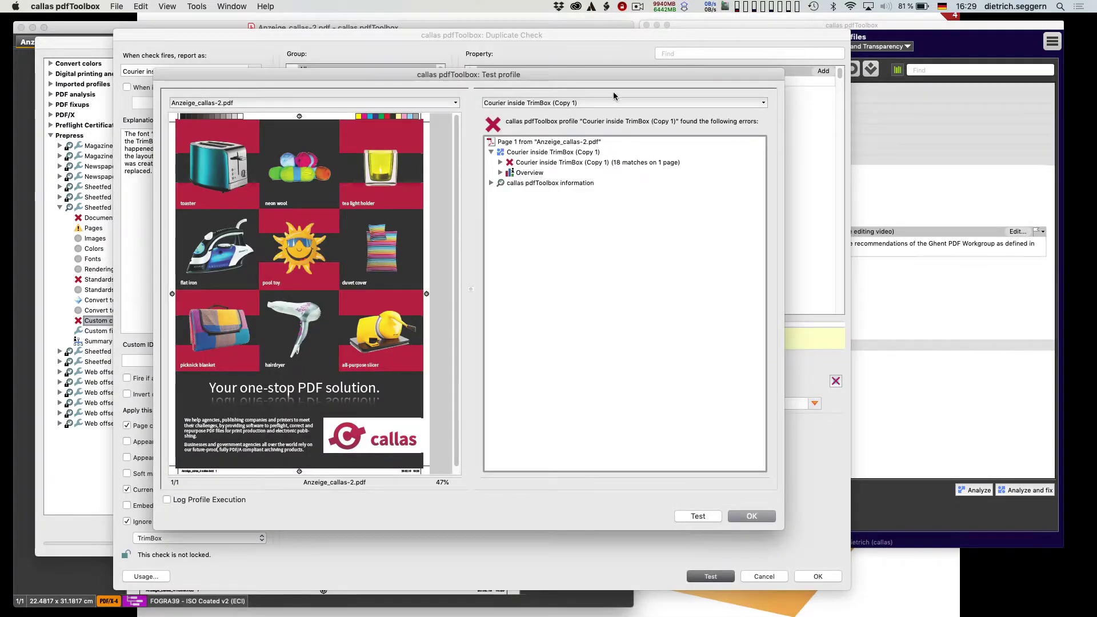
click(605, 162)
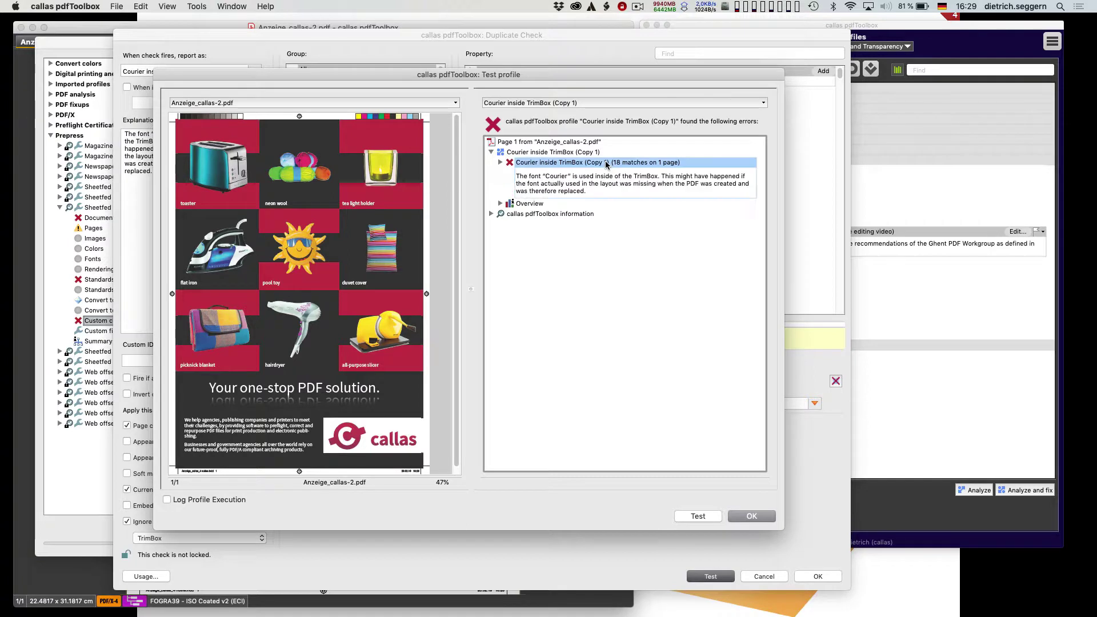
Step: Expand all matches of the copied check, locate several SourceSansPro text entries in the page preview, and close the test
click(501, 164)
click(569, 216)
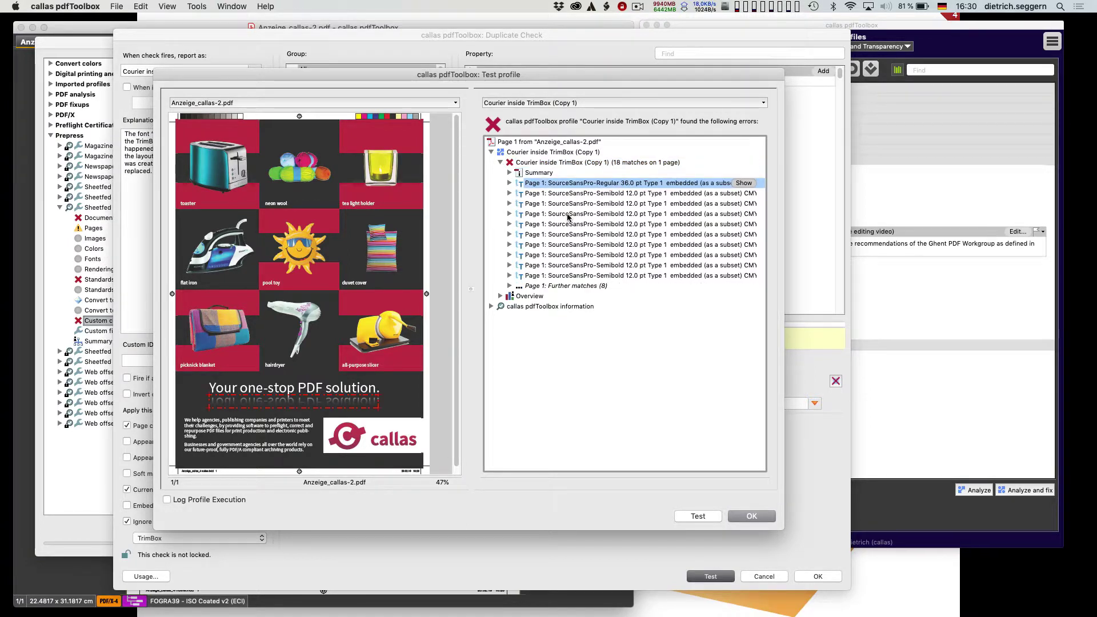
click(509, 286)
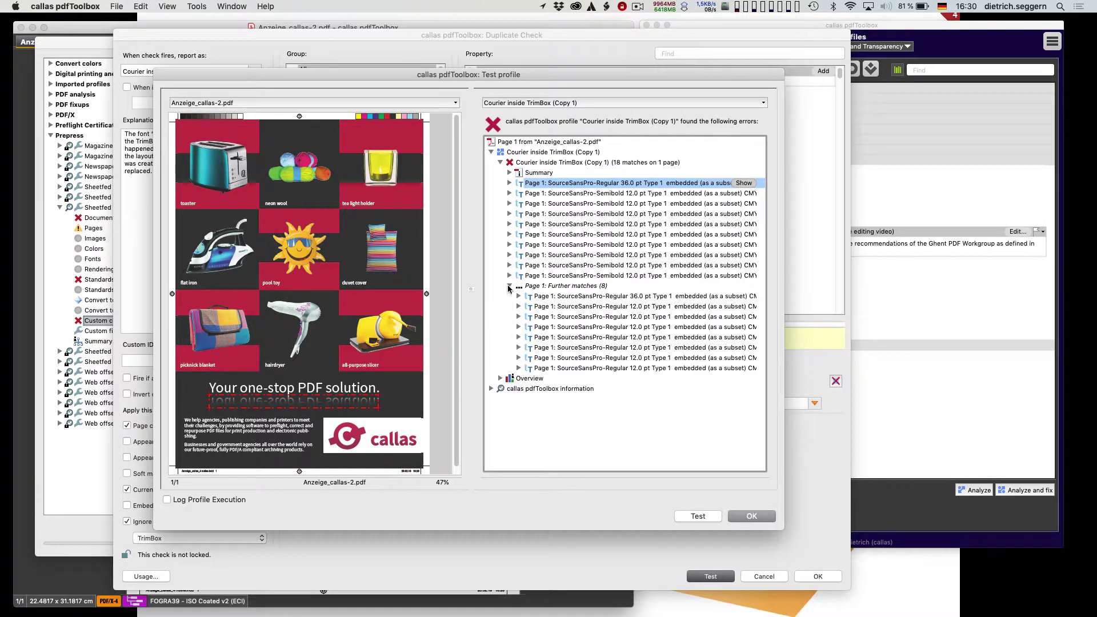
click(587, 194)
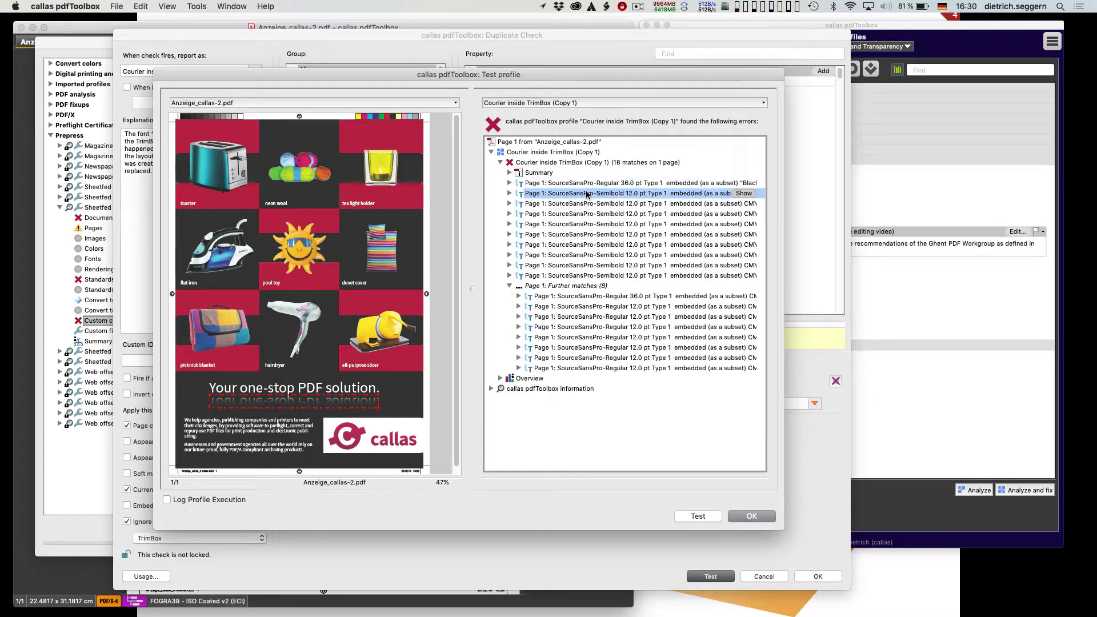
click(559, 256)
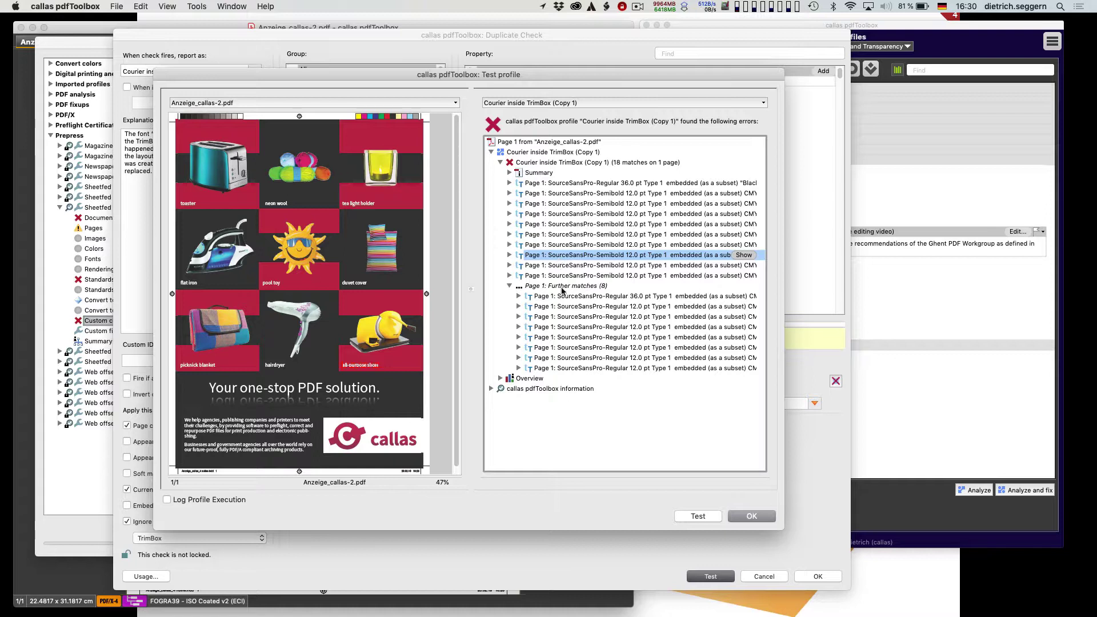
click(558, 327)
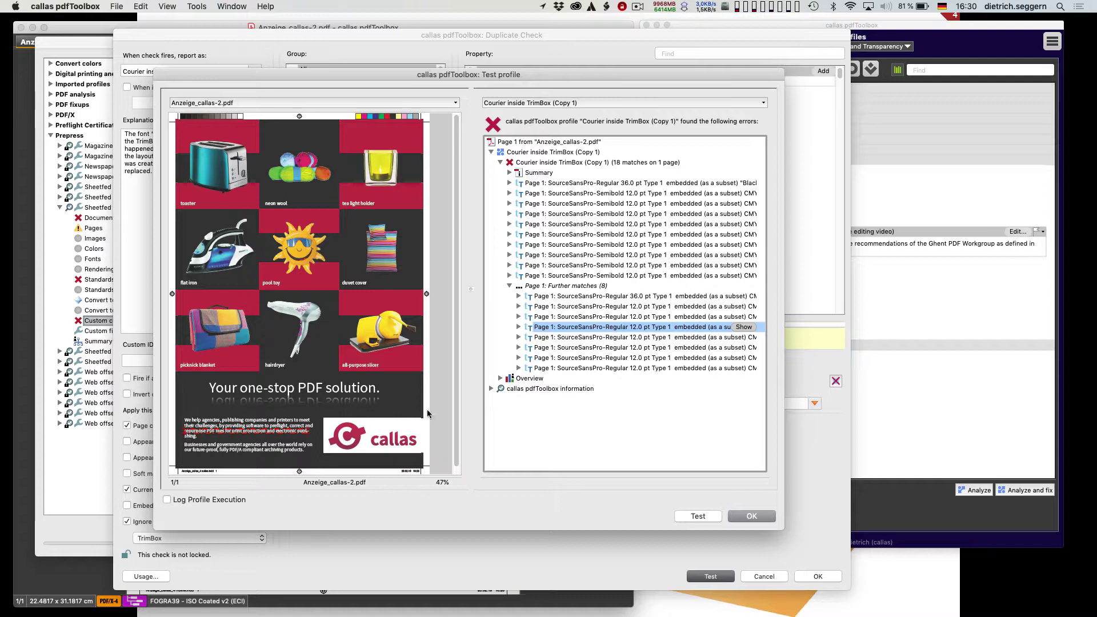
click(537, 359)
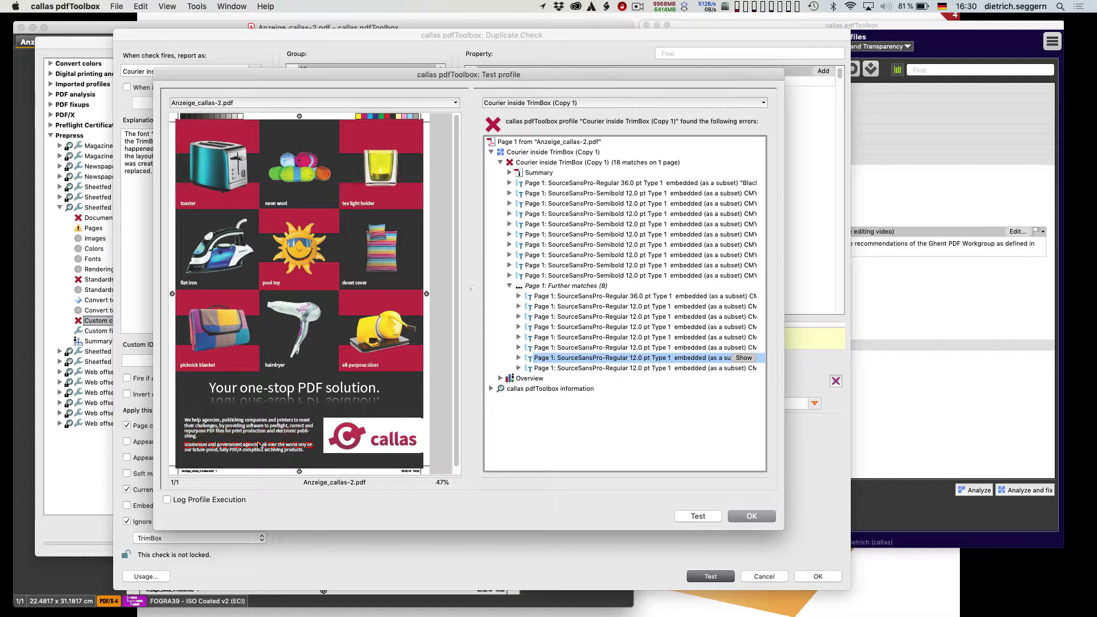
mouse_move(197, 451)
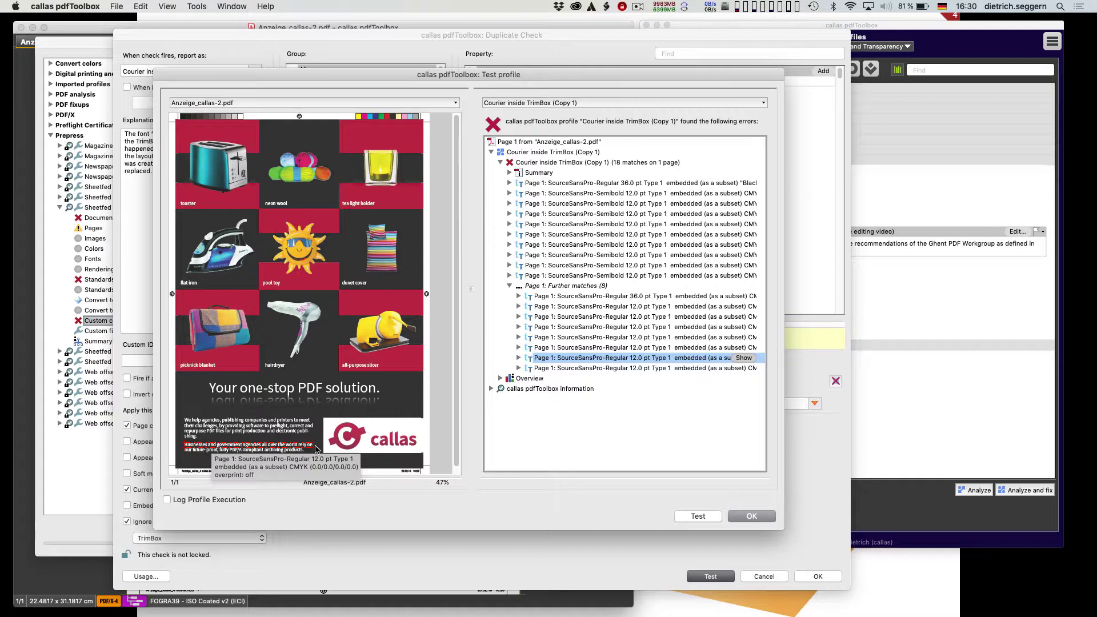
click(756, 516)
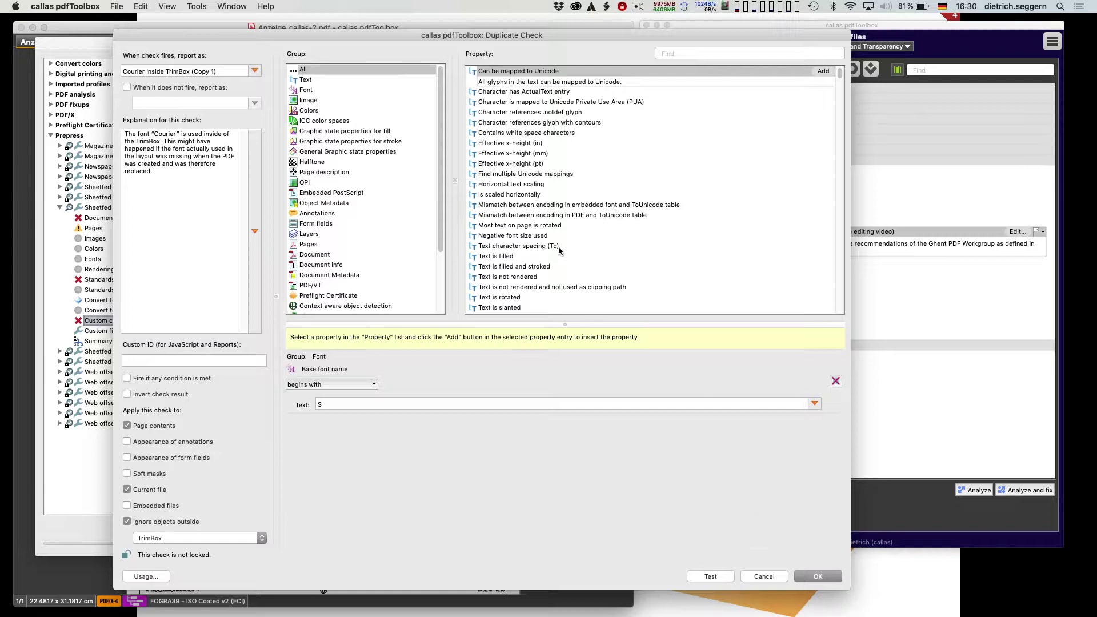
Step: Add a Base color space name condition from the Colors group to the copied check, set to contains "CMYK"
click(309, 111)
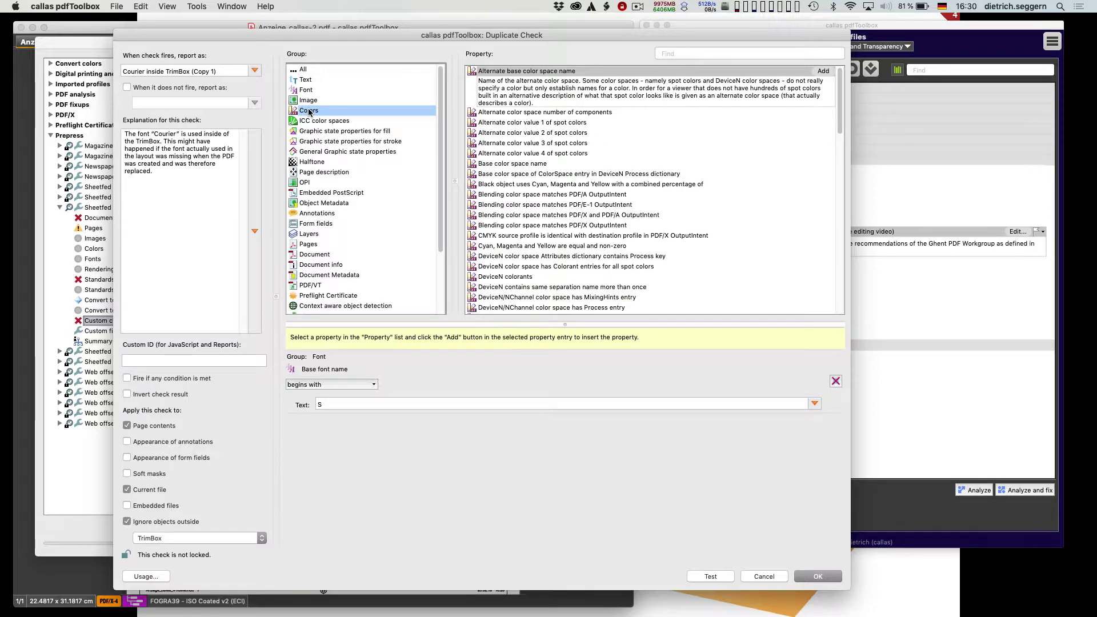
click(521, 165)
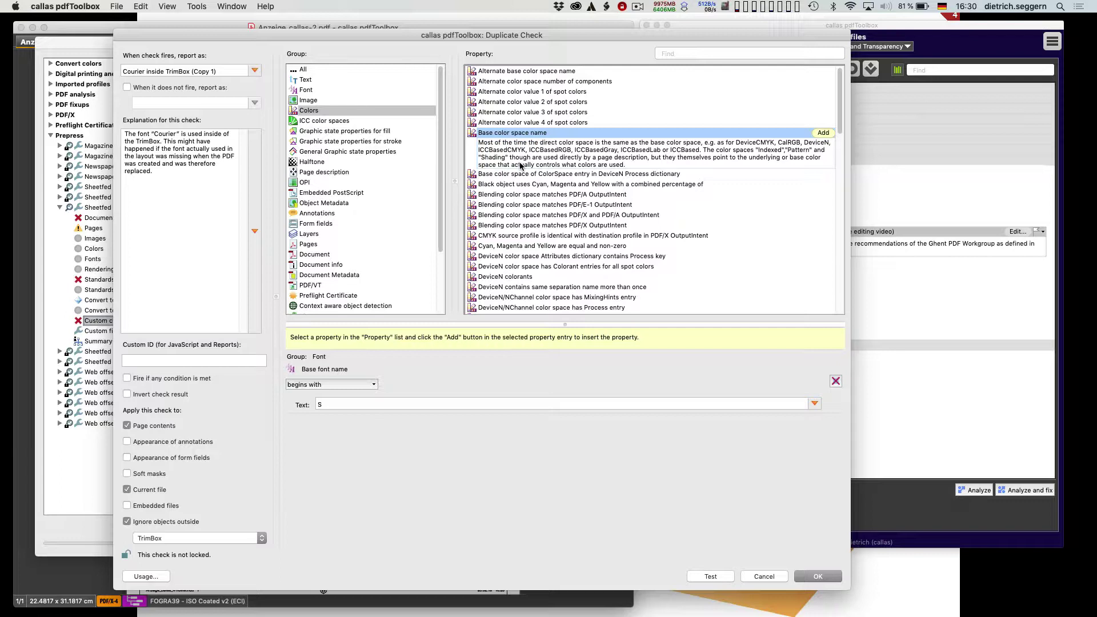
click(825, 134)
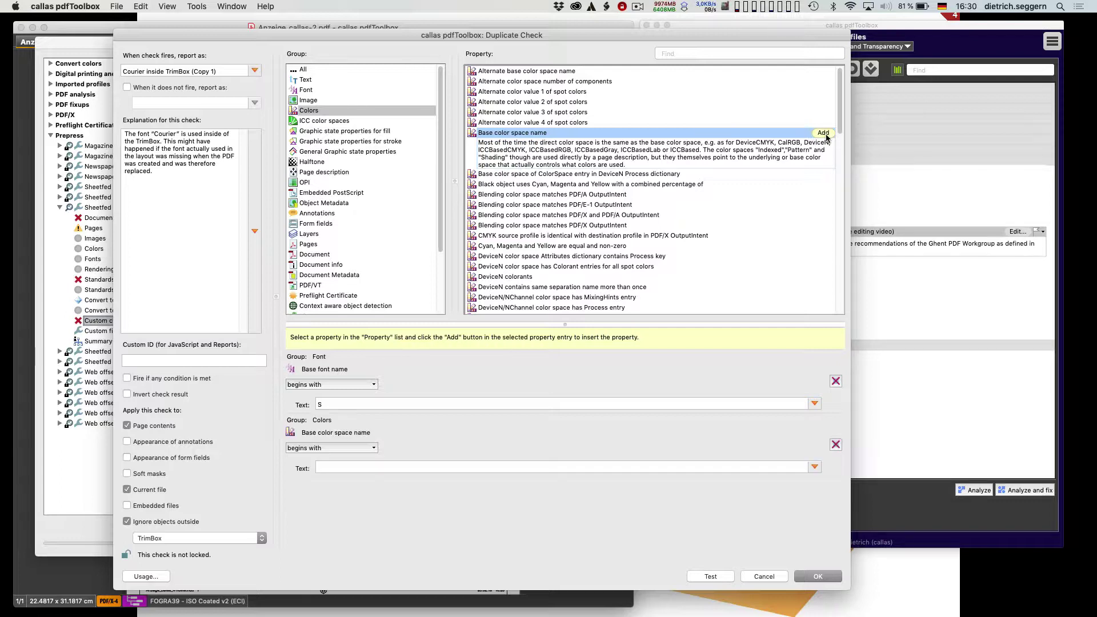
click(326, 449)
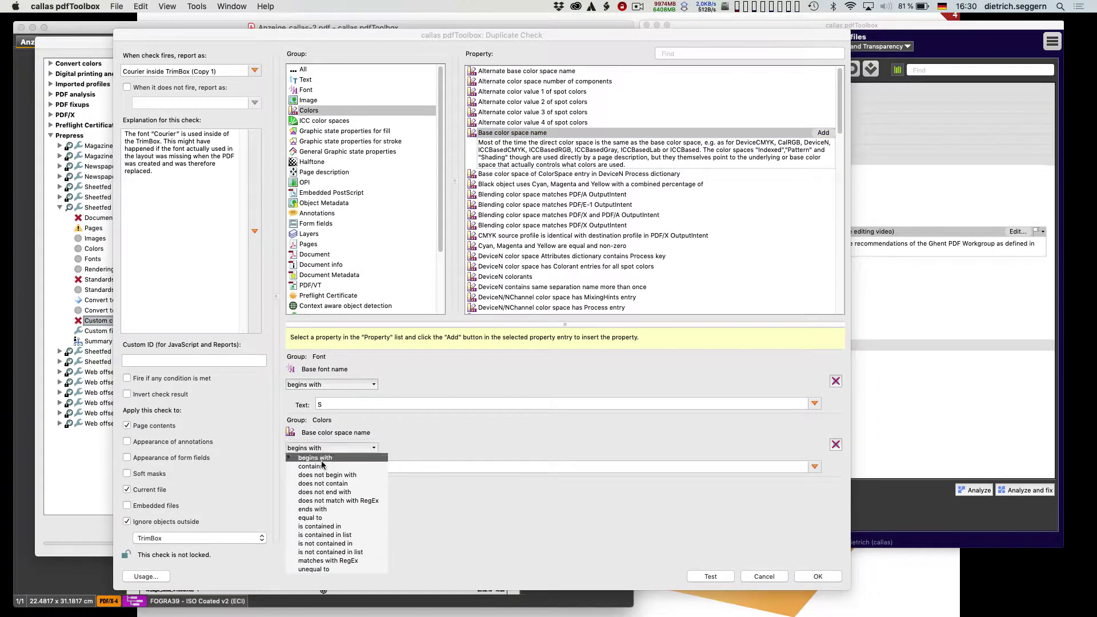
click(322, 467)
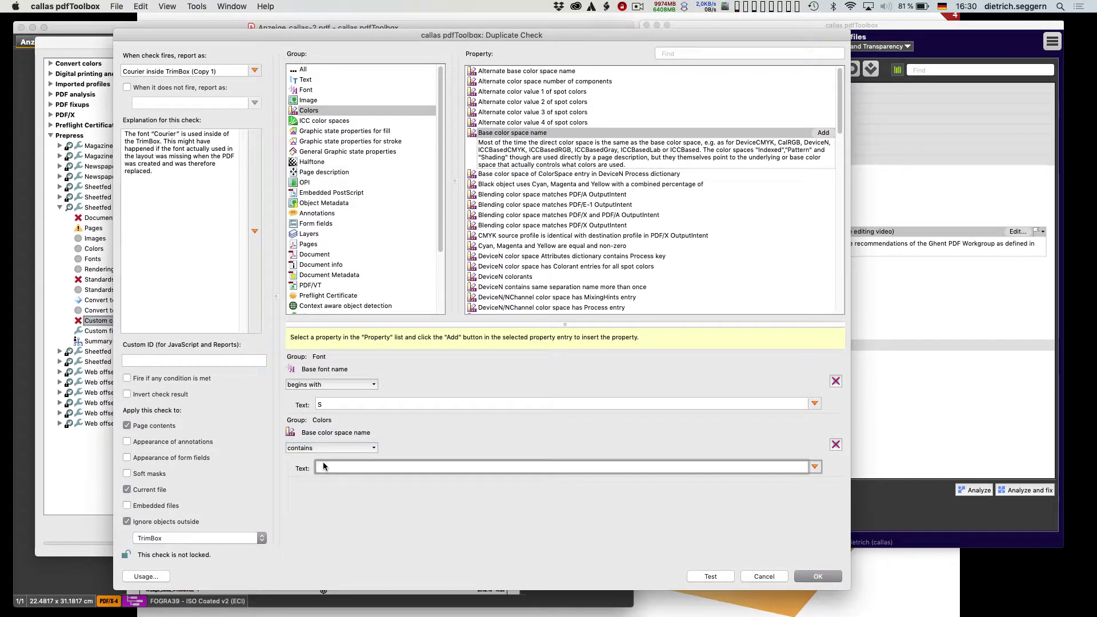
text(CMYK)
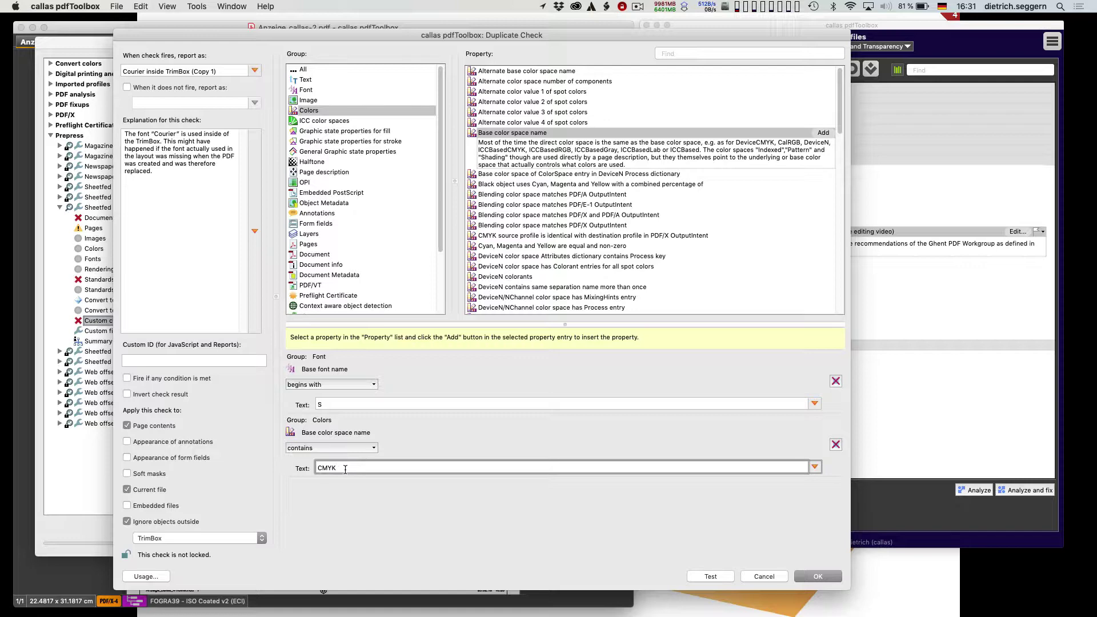
Step: Test the two-condition check on Anzeige_callas-2.pdf, view its list of matches, and return to the check's settings
click(708, 575)
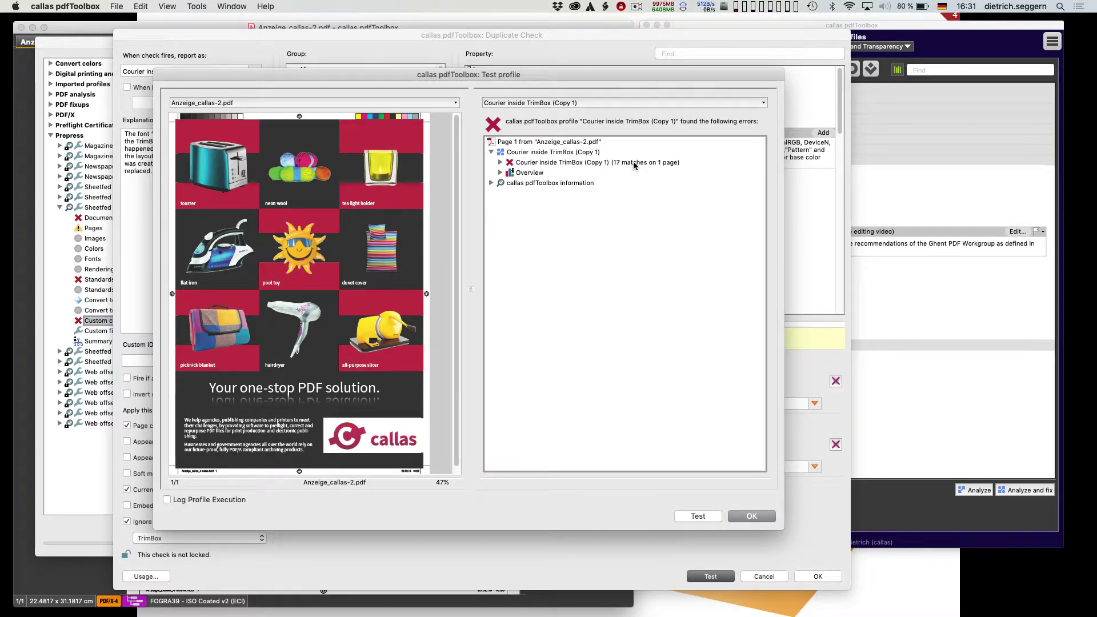
click(500, 162)
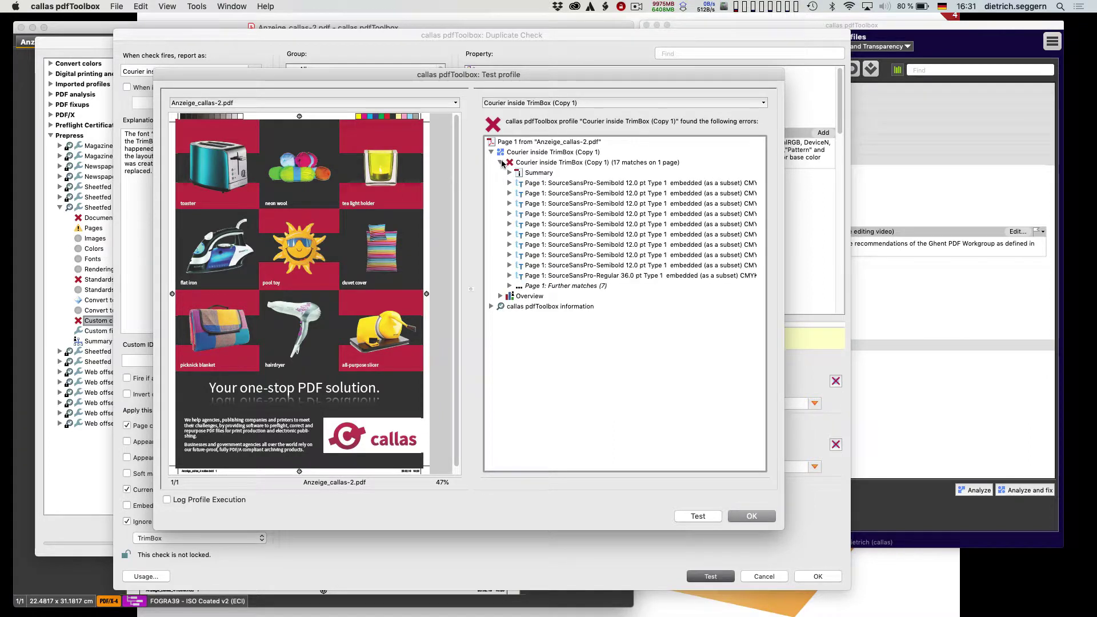
click(500, 162)
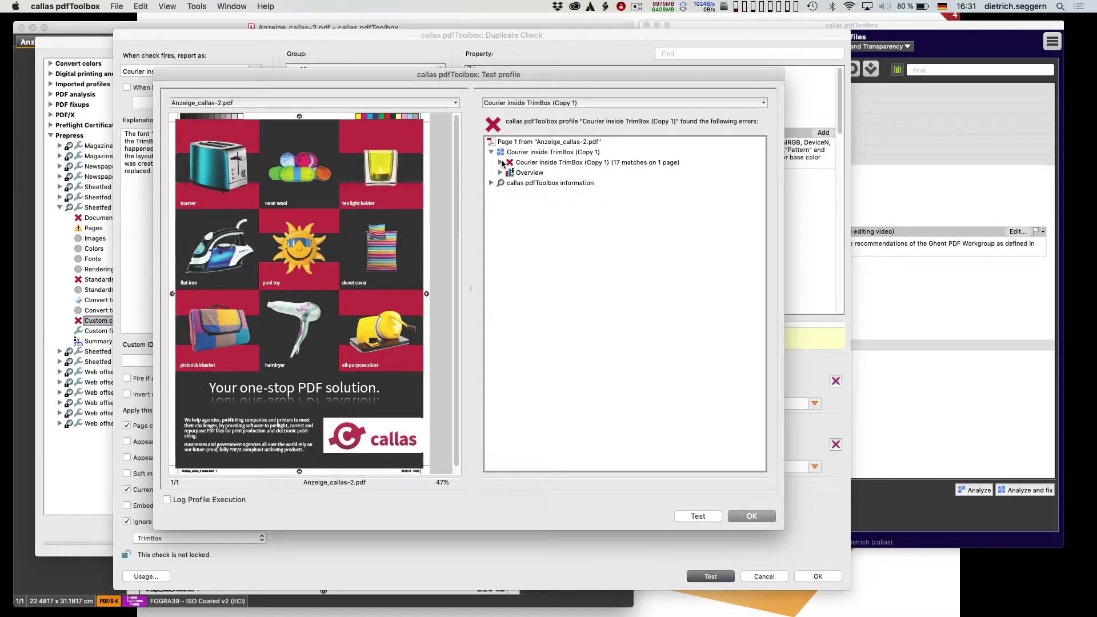
click(744, 516)
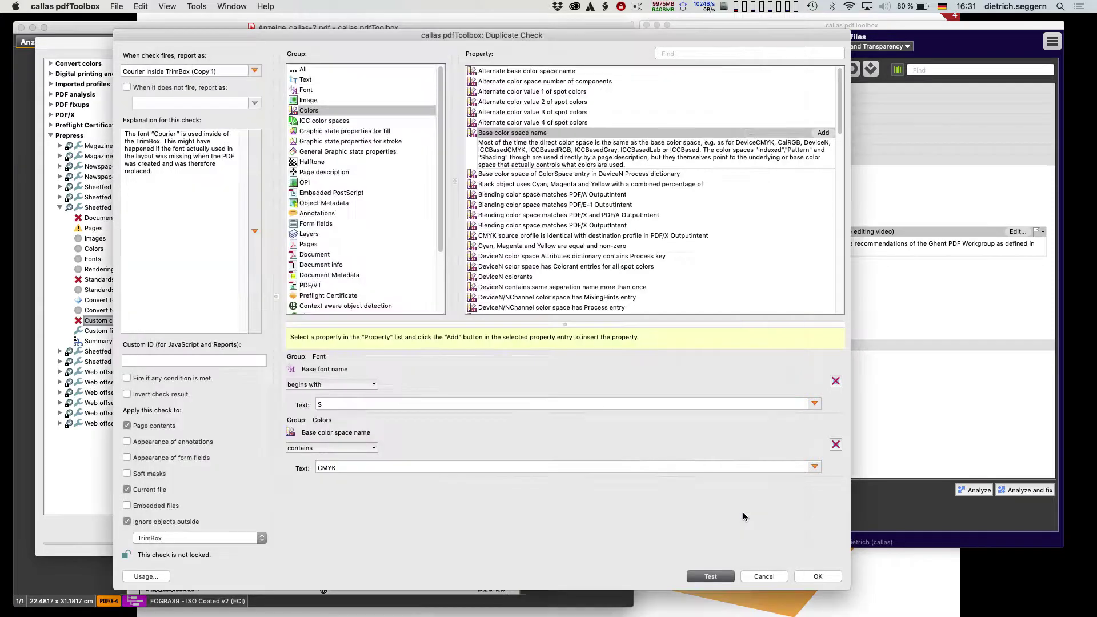
Step: Set the base color space name condition's text to "RGB" and test the check on Anzeige_callas-2.pdf
double_click(326, 468)
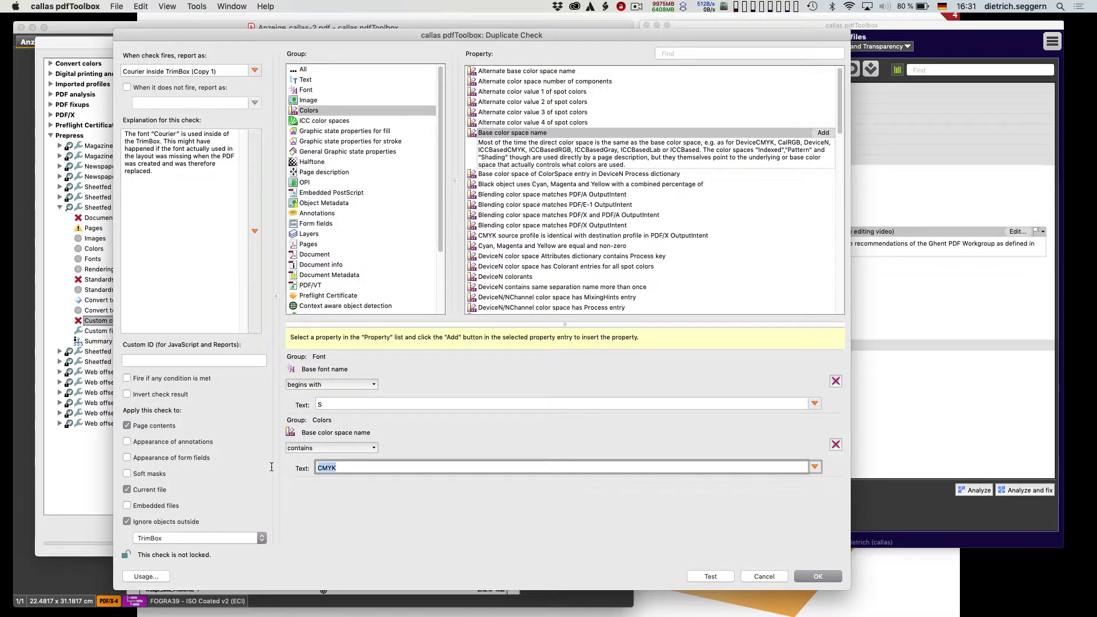
text(RGB)
click(711, 577)
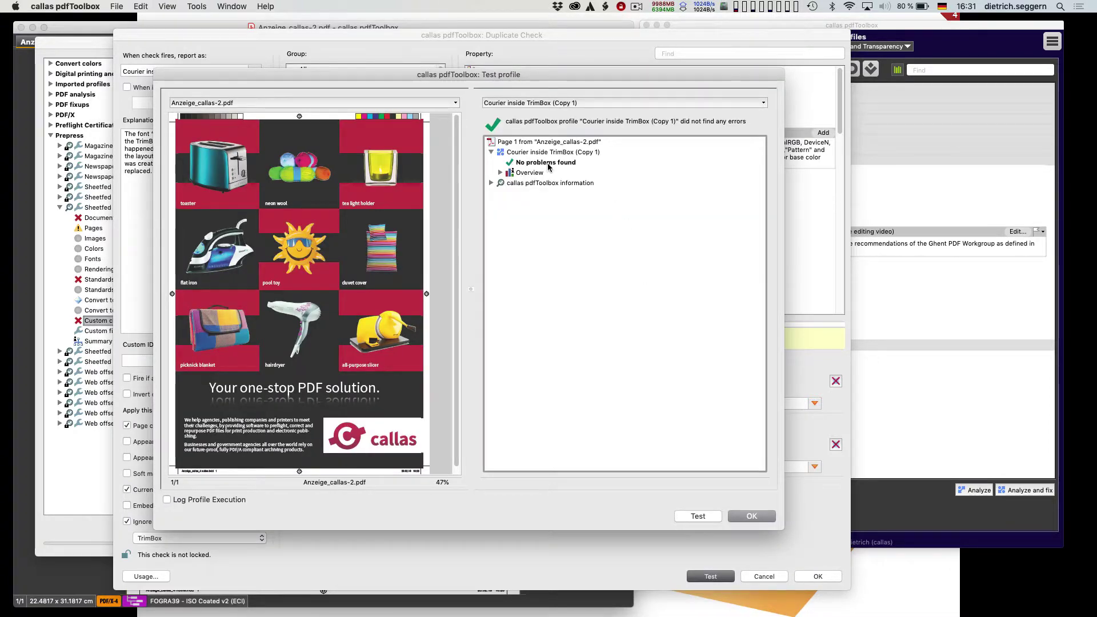
click(743, 517)
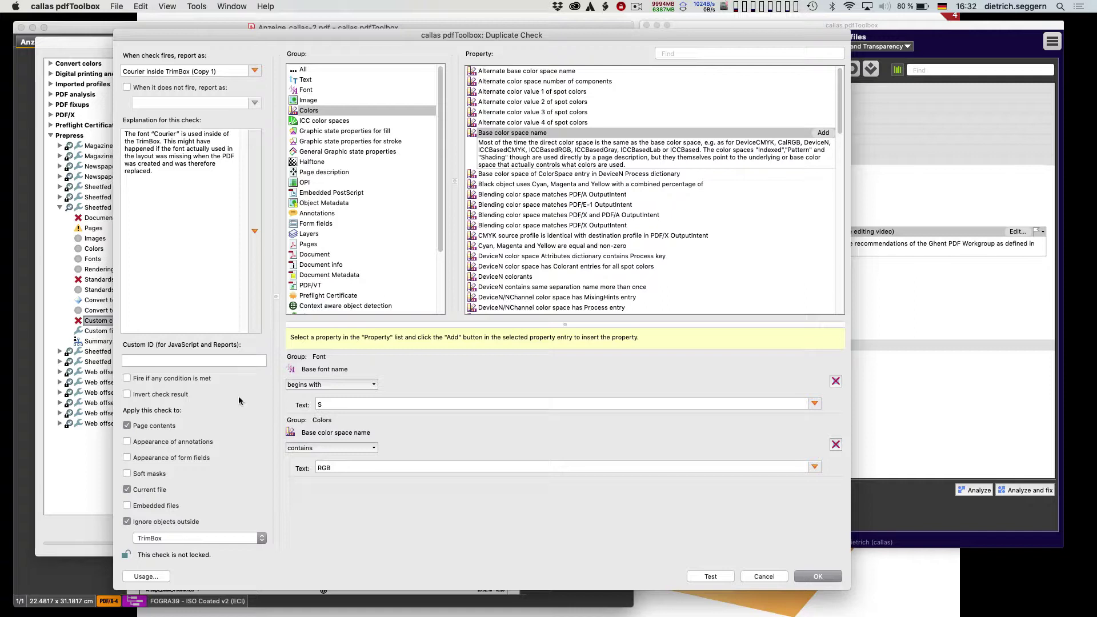
Step: Make the check fire if any condition is met, set the color space text to "CMYK", and test it on Anzeige_callas-2.pdf
click(127, 379)
double_click(323, 468)
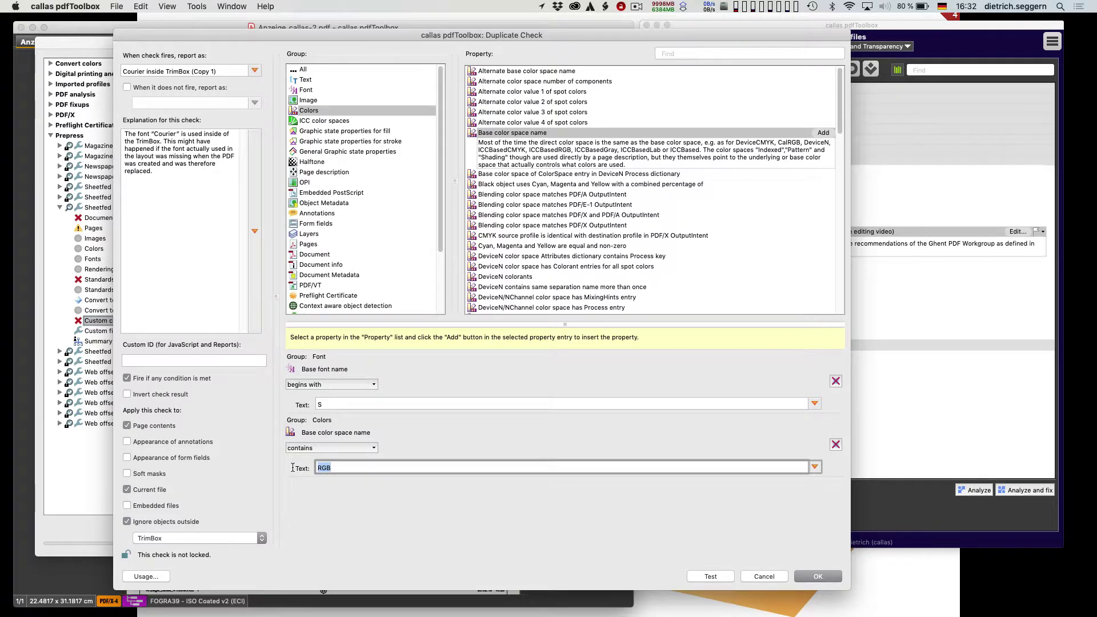
text(CMY)
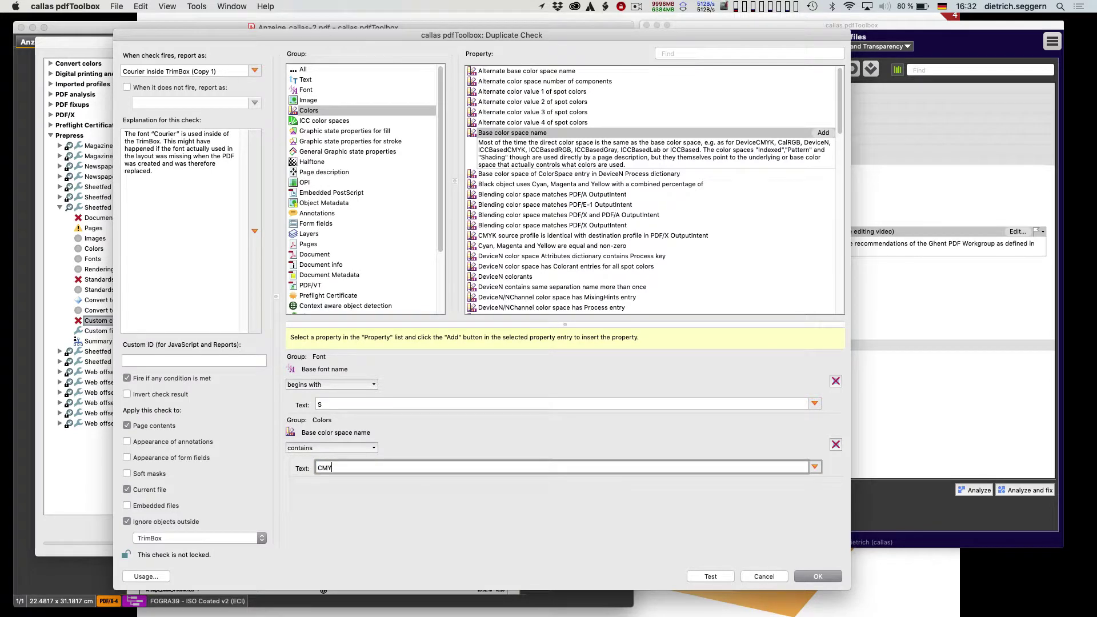
text(K)
click(714, 576)
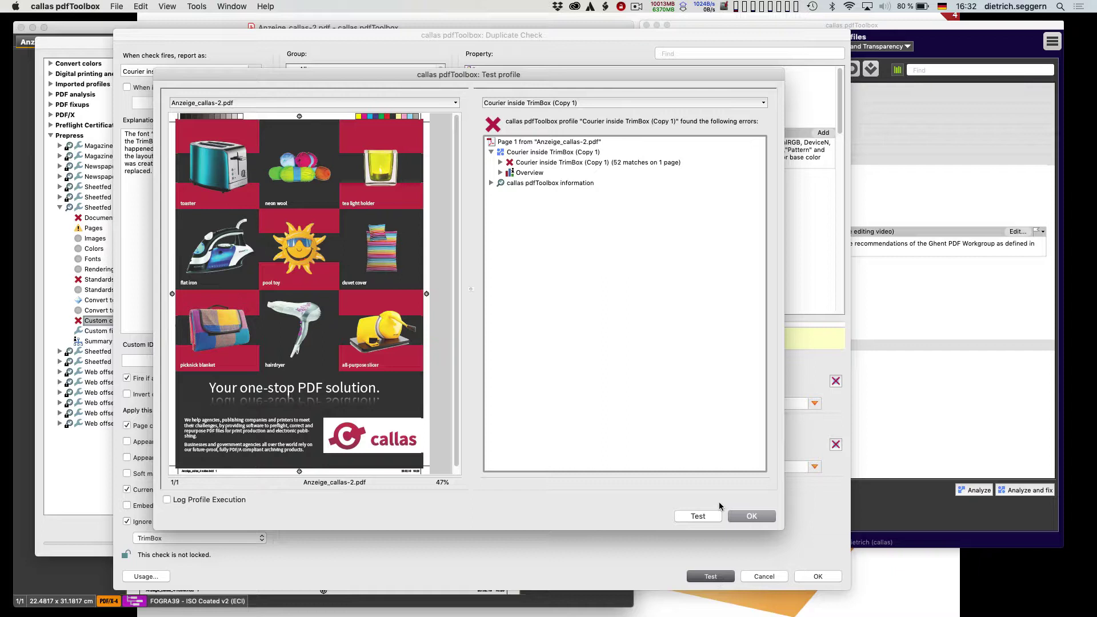
click(610, 162)
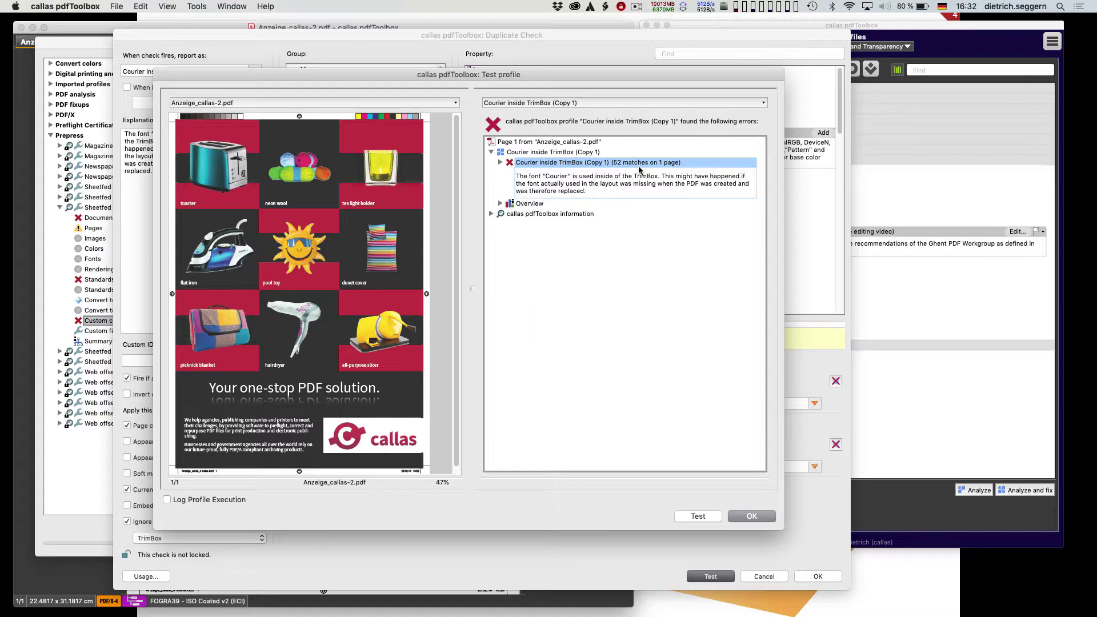
click(751, 517)
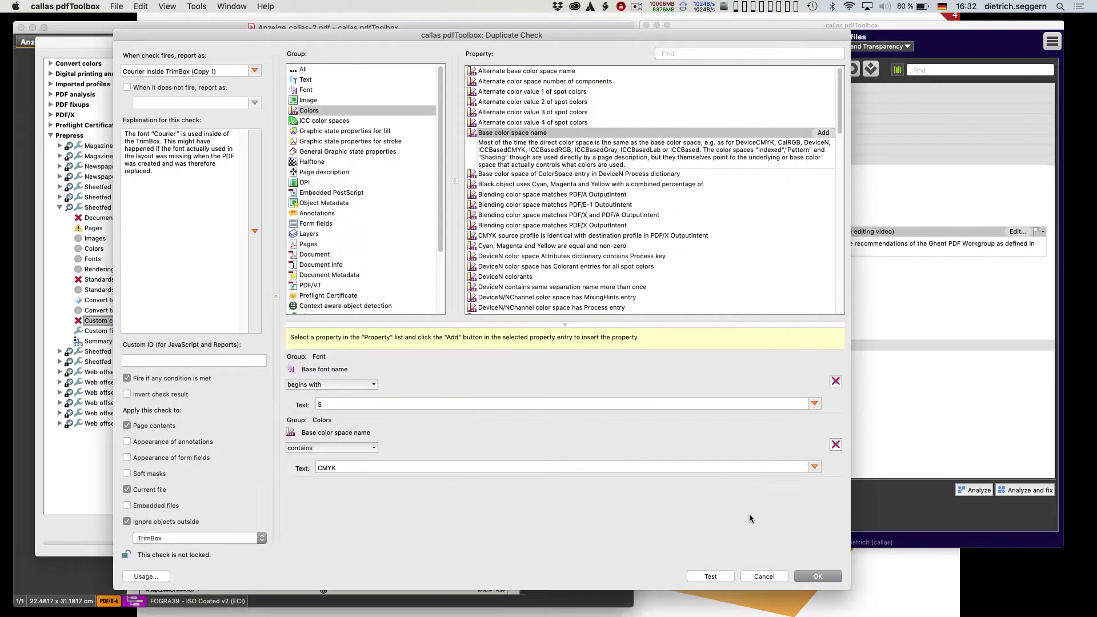
Step: Cancel the duplicated check and close the profile editor, discarding all changes
click(764, 577)
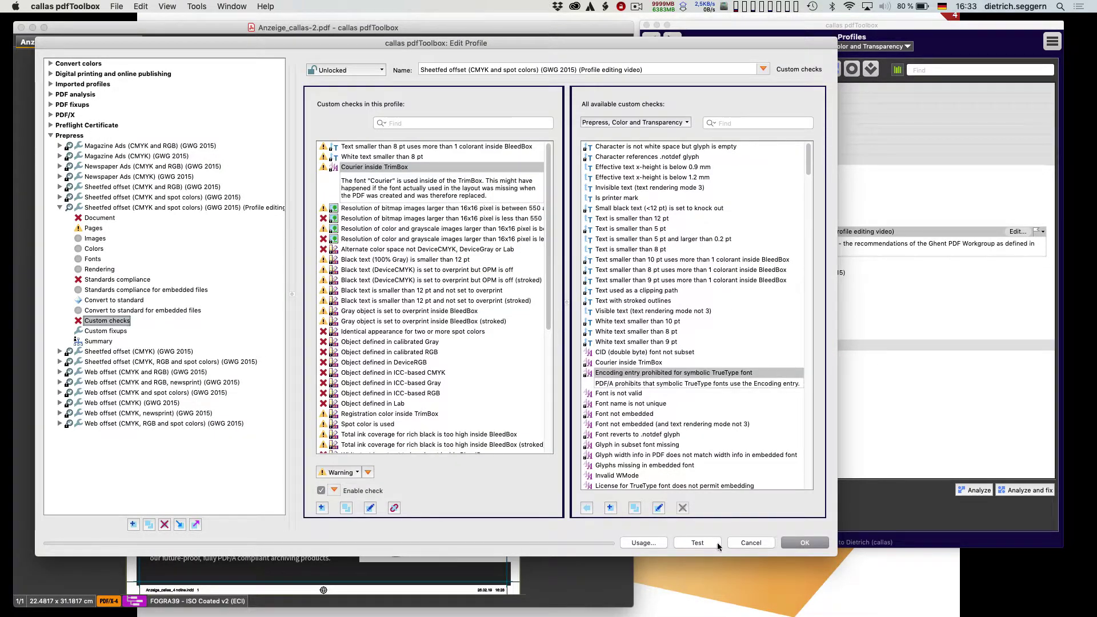
click(752, 543)
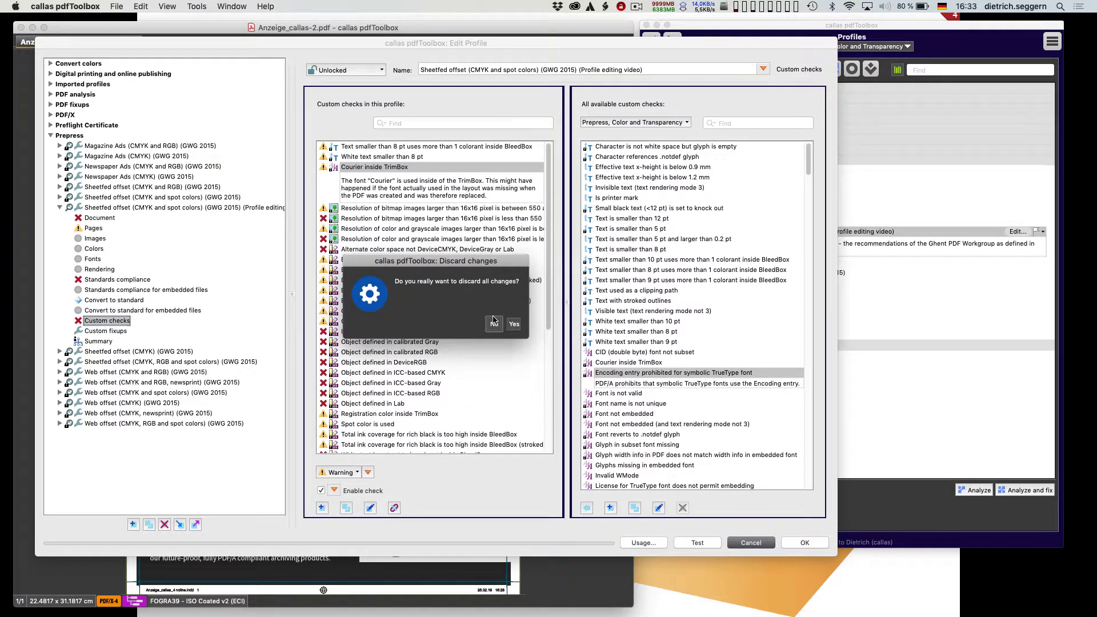
click(514, 324)
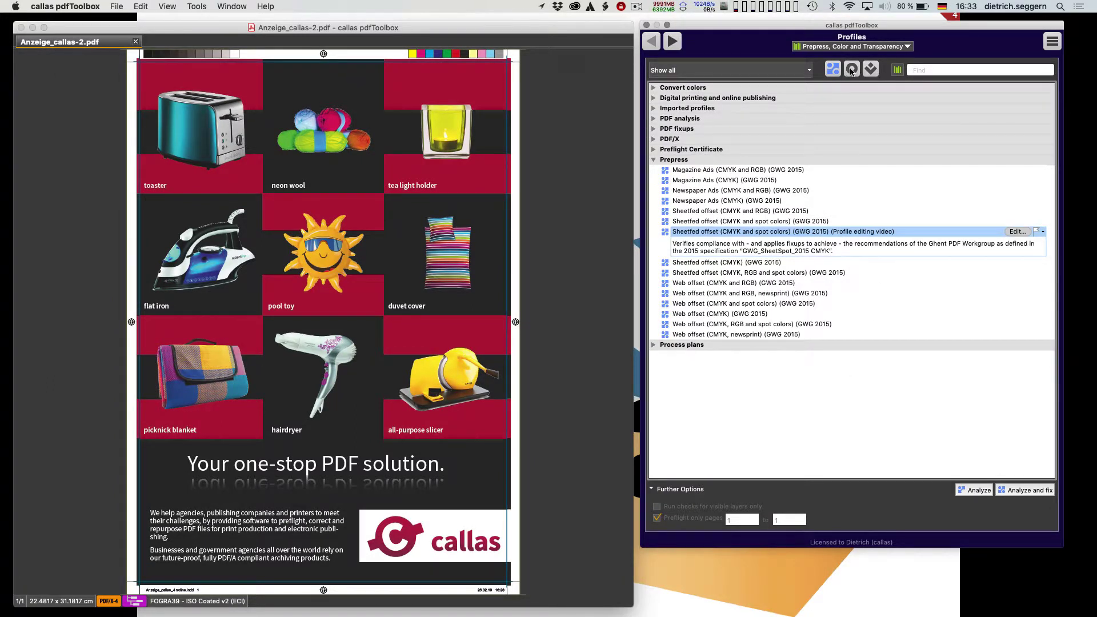
Step: Show the complete list of Checks by clearing the "scaling" search, and select "Annotation Hidden flag set" under Annotations
click(851, 70)
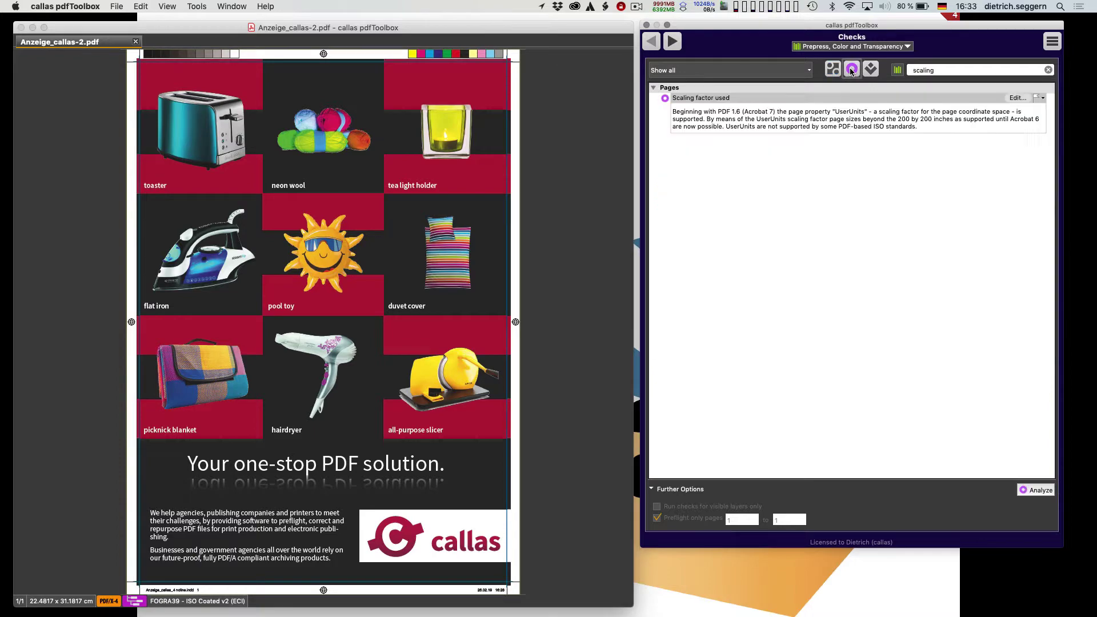
click(1049, 70)
click(1048, 70)
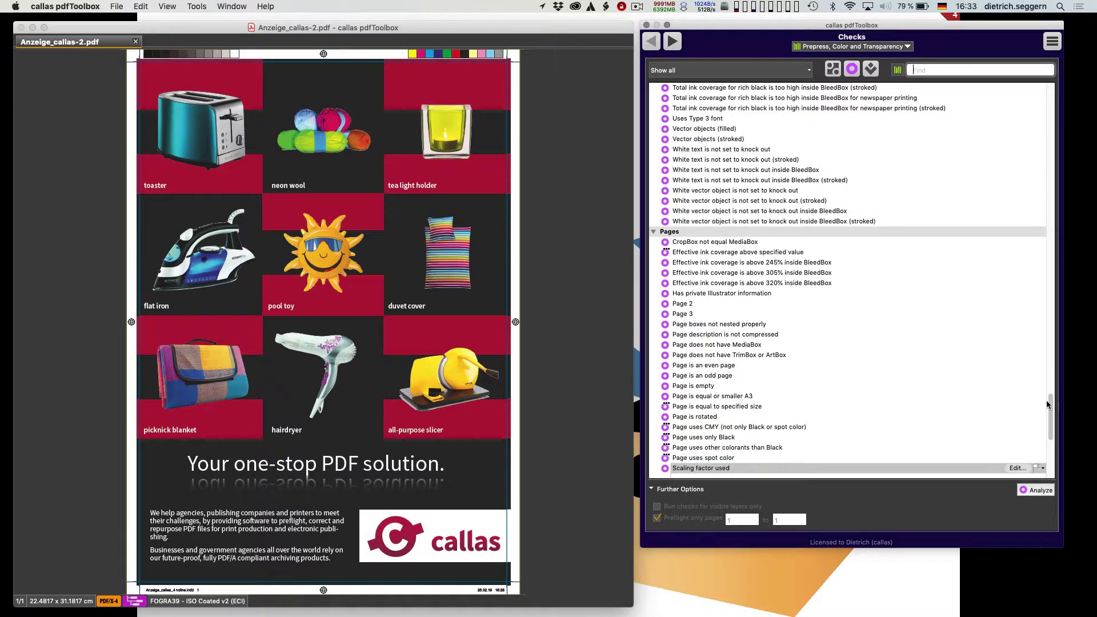
drag(1051, 414, 1049, 92)
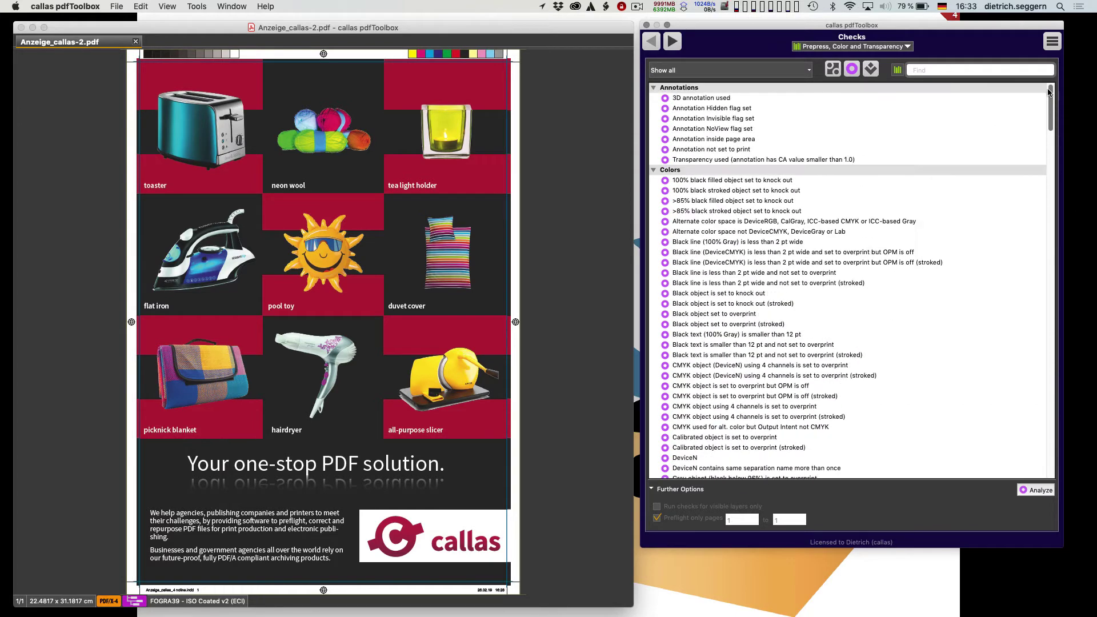
click(690, 112)
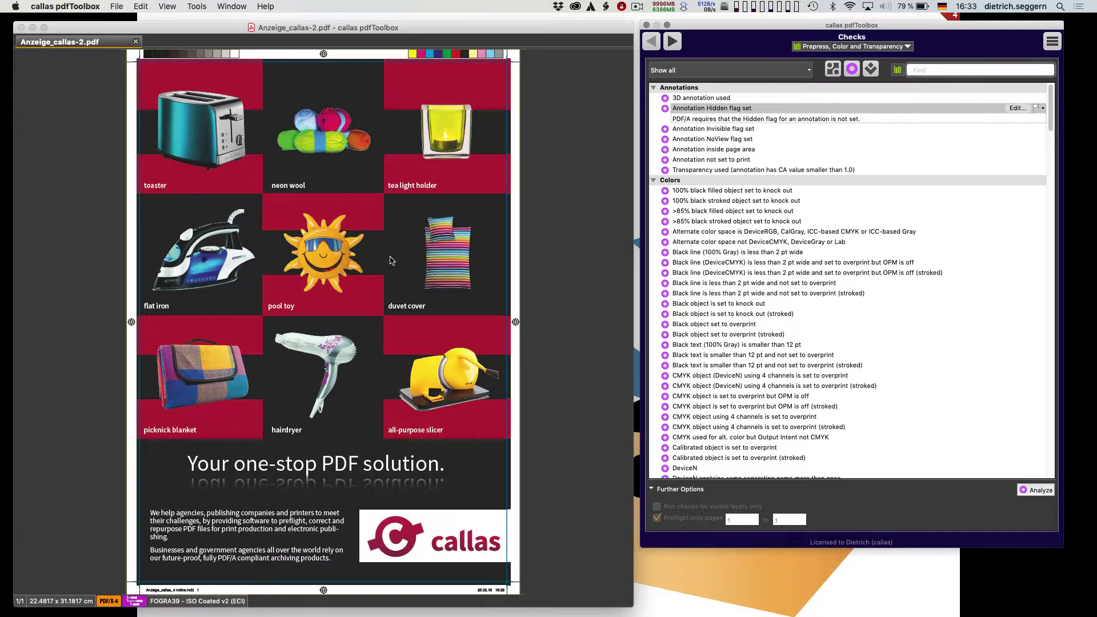
Step: Switch to the presentation and show the agenda slide with Process Plans highlighted
click(761, 573)
key(Left)
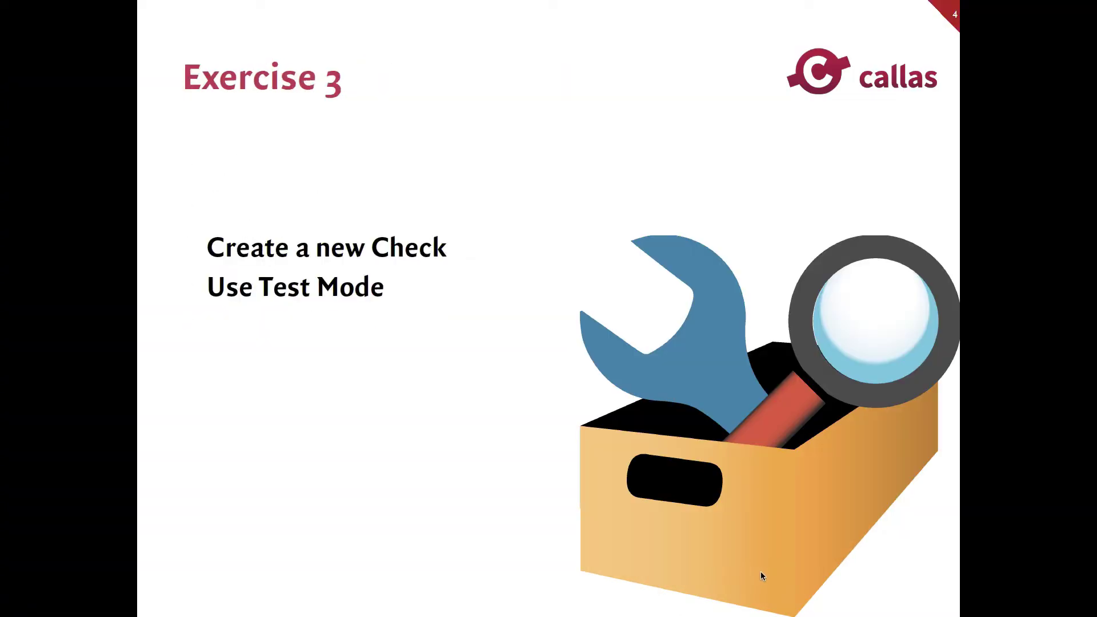
key(Right)
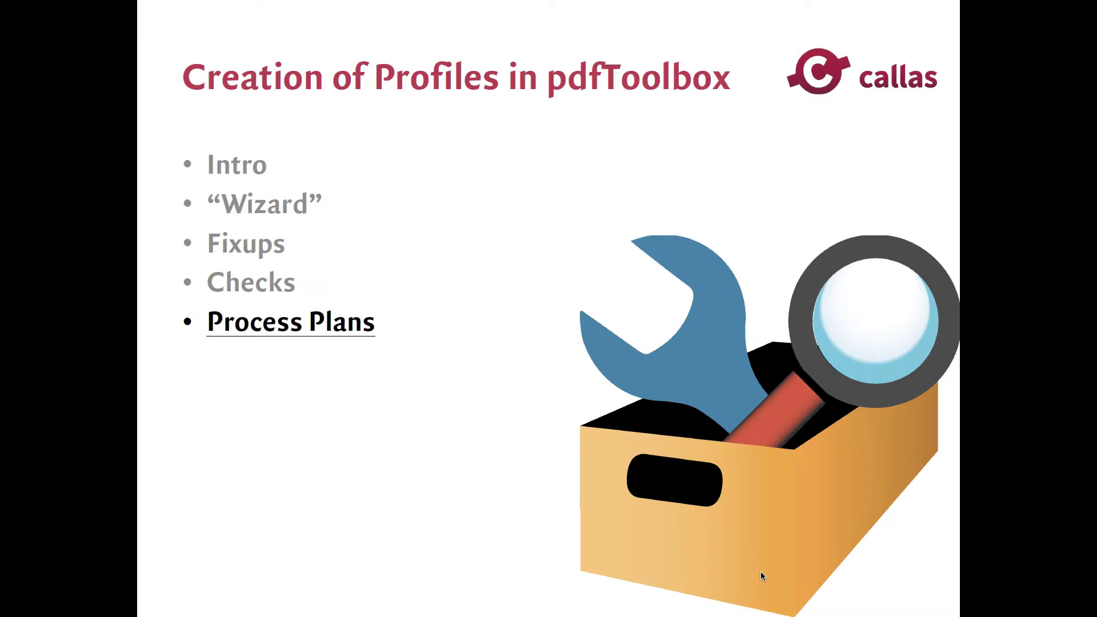